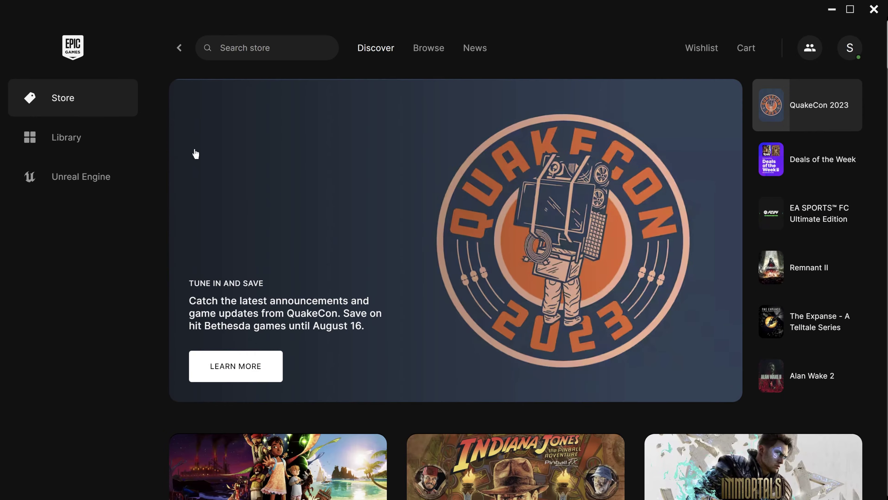
Open the library in the Unreal Engine section of the Epic Games Launcher
click(124, 181)
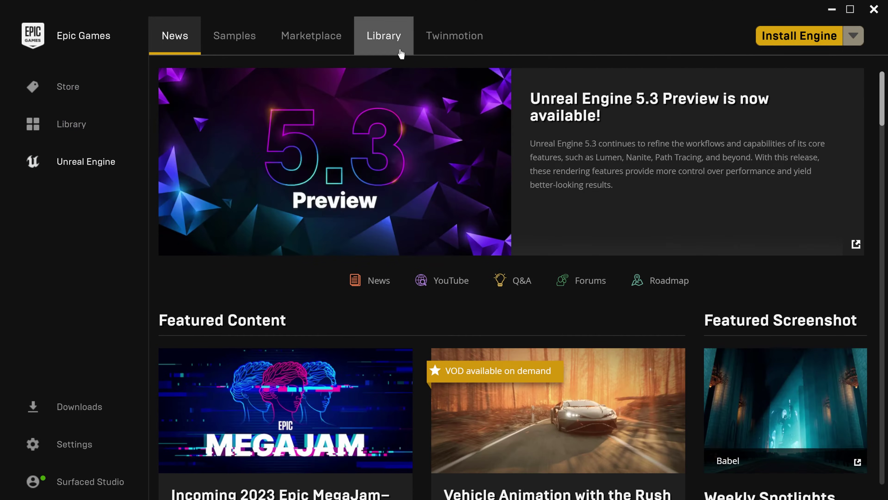
click(401, 52)
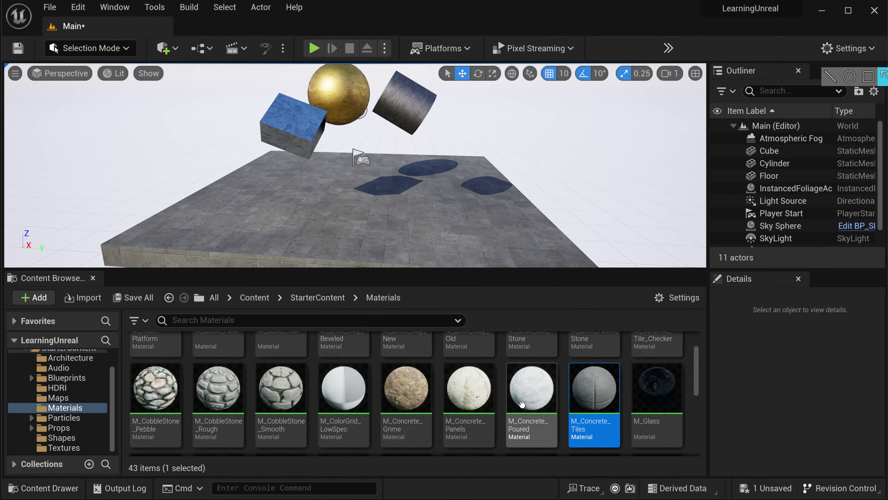
scroll(542, 431, down, 1)
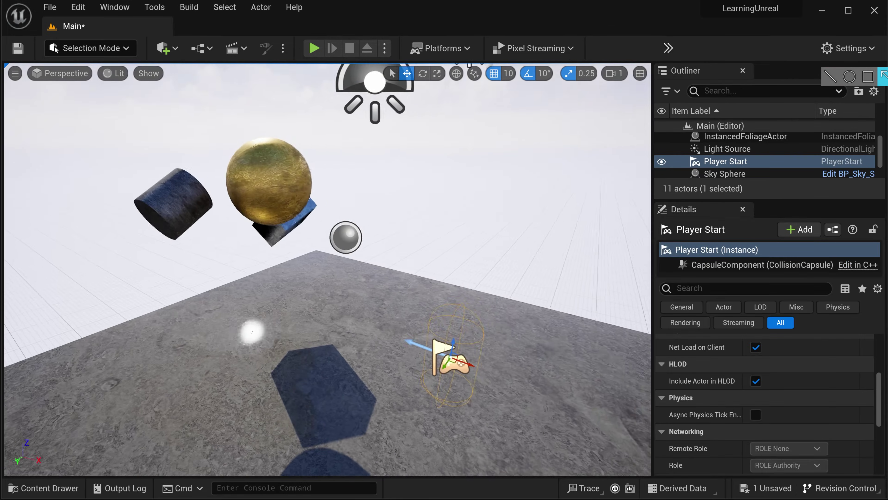
right_drag(385, 334, 430, 340)
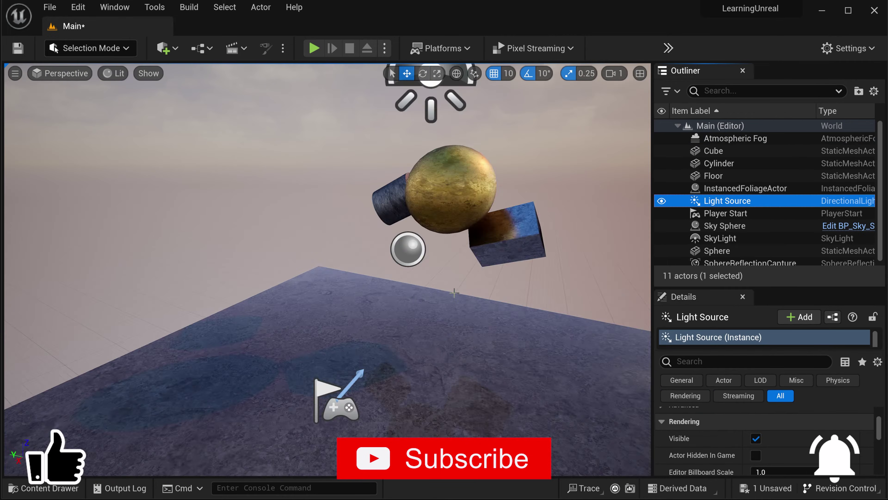
scroll(454, 293, down, 5)
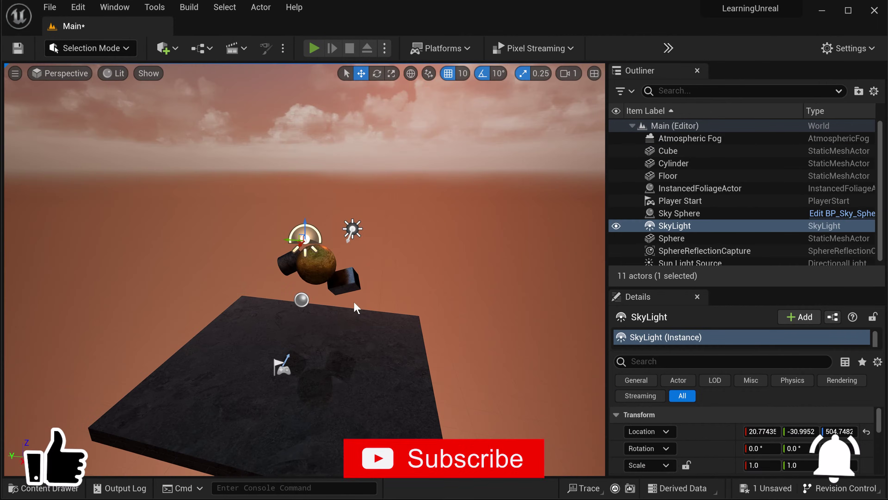
Play the level in the editor and move around the sphere, cylinder and cube
key(alt+p)
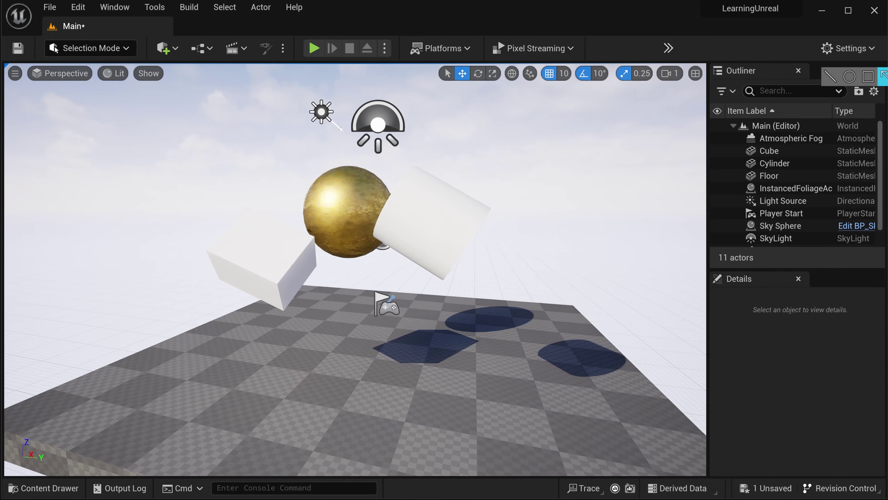
click(314, 48)
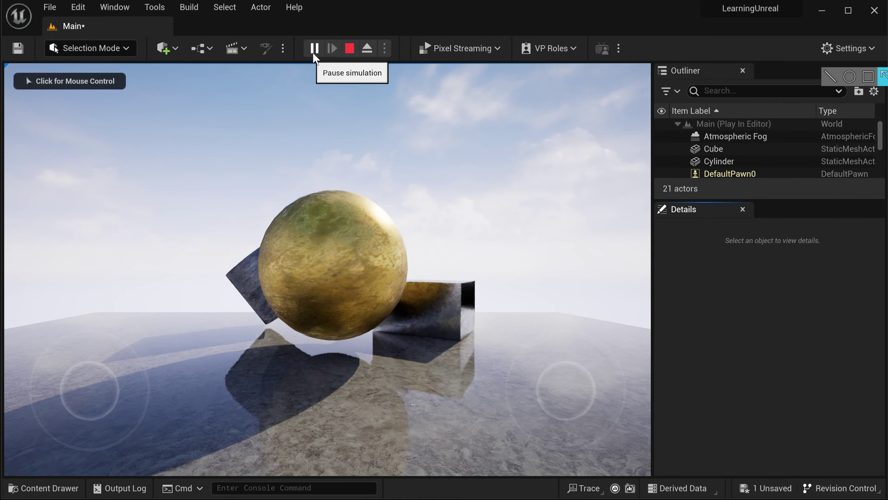
click(309, 174)
key(d)
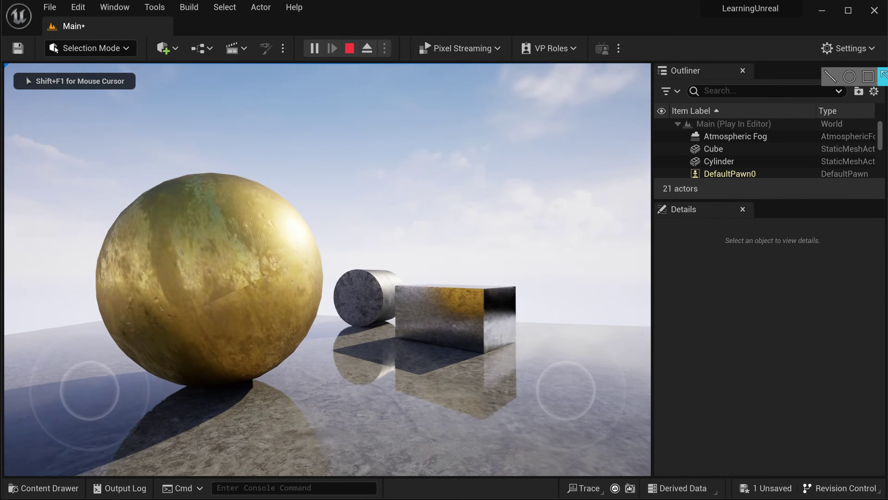
key(s)
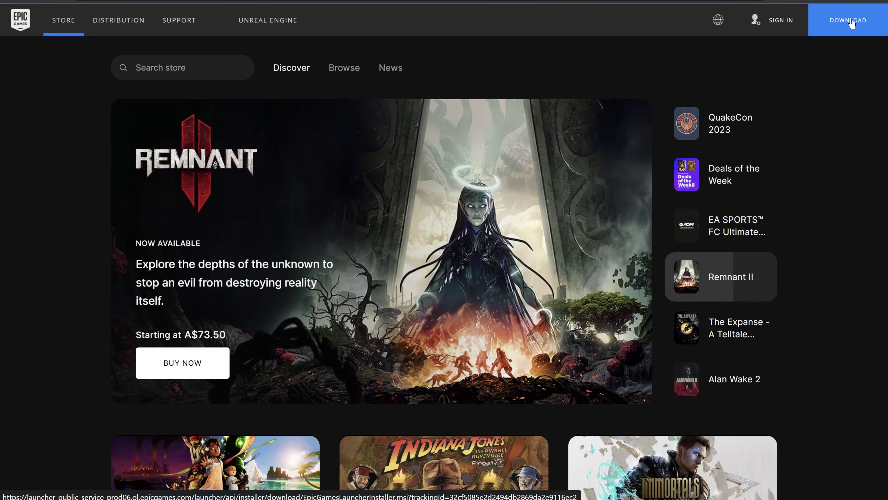
Download and install the Epic Games Launcher from the Epic Games site and sign in with an Epic Games account
click(852, 21)
click(434, 266)
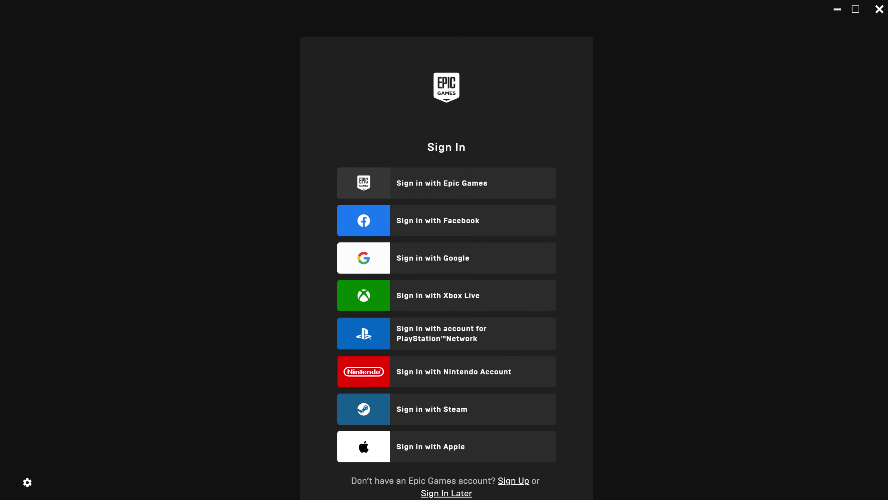
click(456, 183)
click(548, 338)
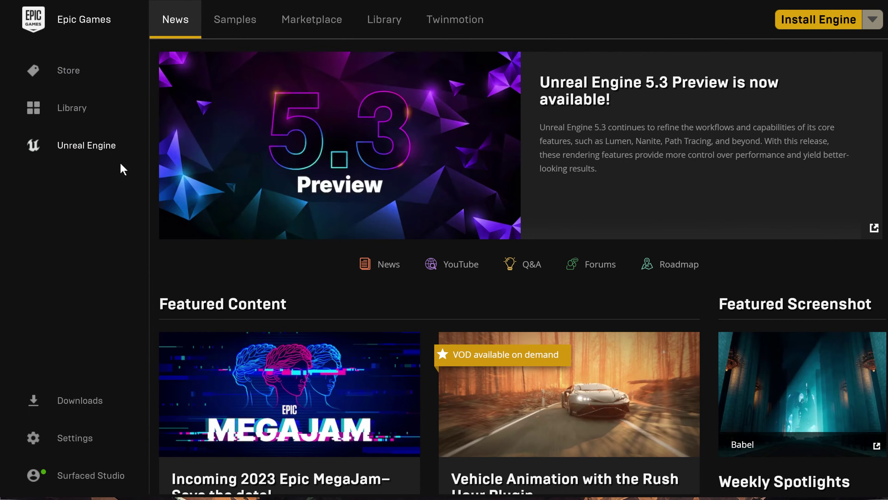
Look through the featured content on the Unreal Engine news page
scroll(413, 234, down, 10)
scroll(422, 250, up, 8)
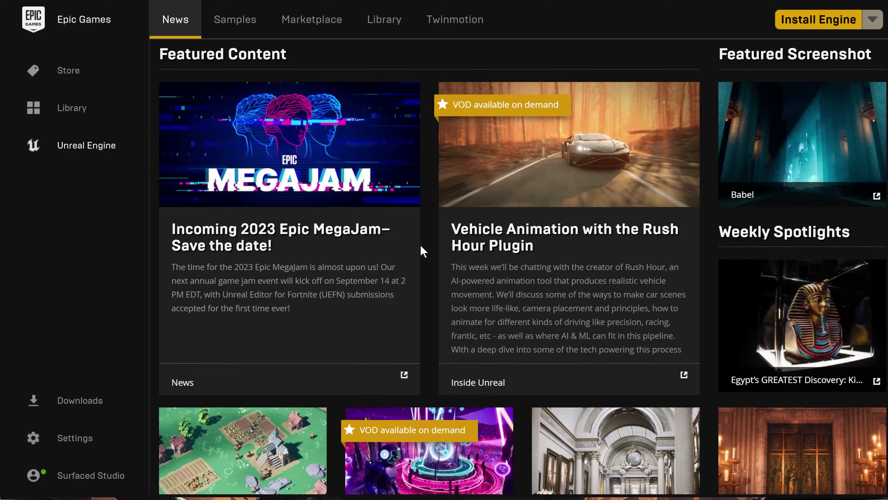
scroll(423, 250, up, 5)
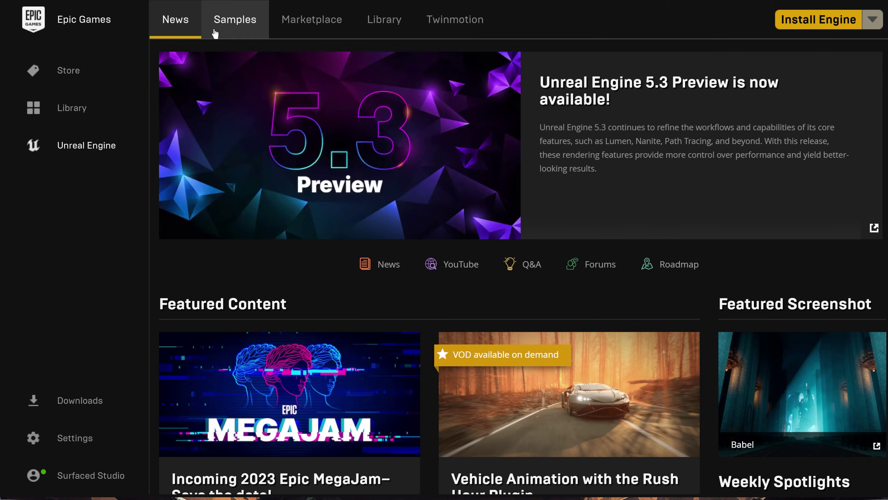
Review the projects and vault in the Unreal Engine library and start the engine installation
click(405, 36)
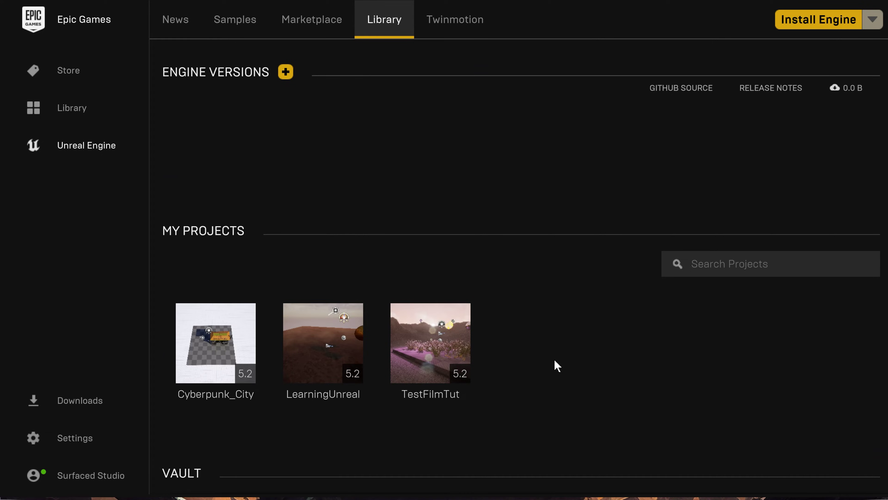
scroll(538, 347, down, 15)
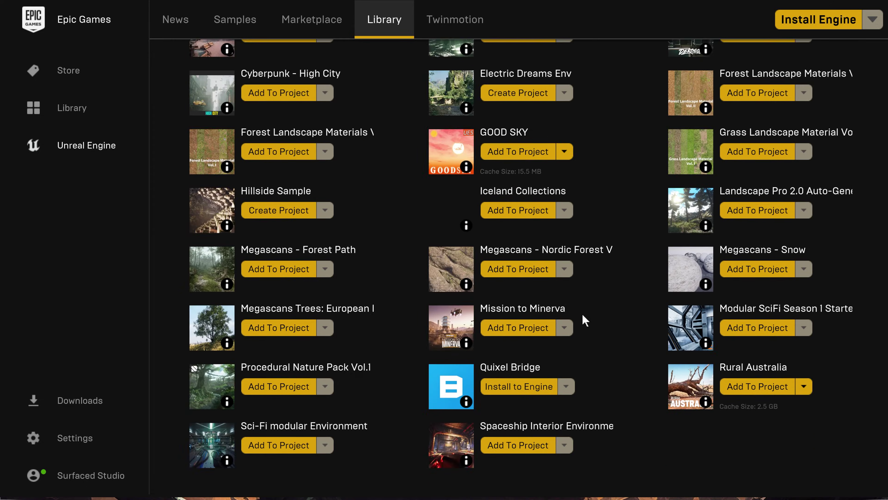
scroll(623, 342, up, 15)
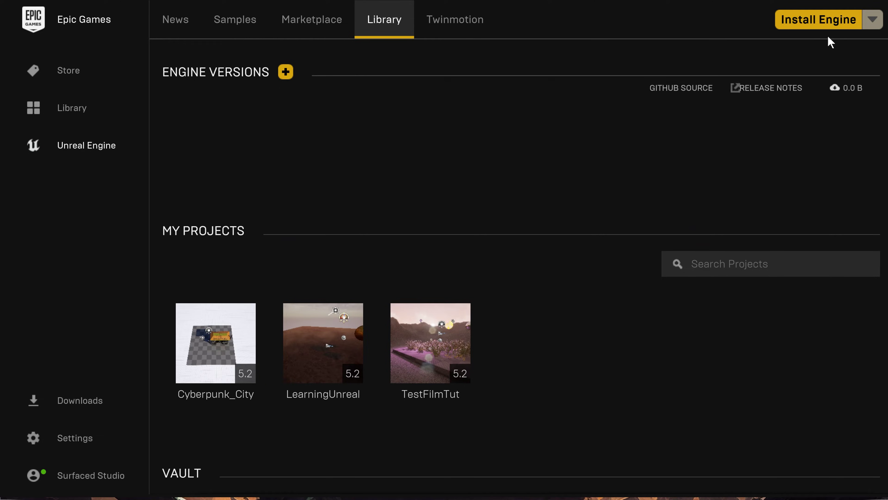
click(843, 24)
click(844, 27)
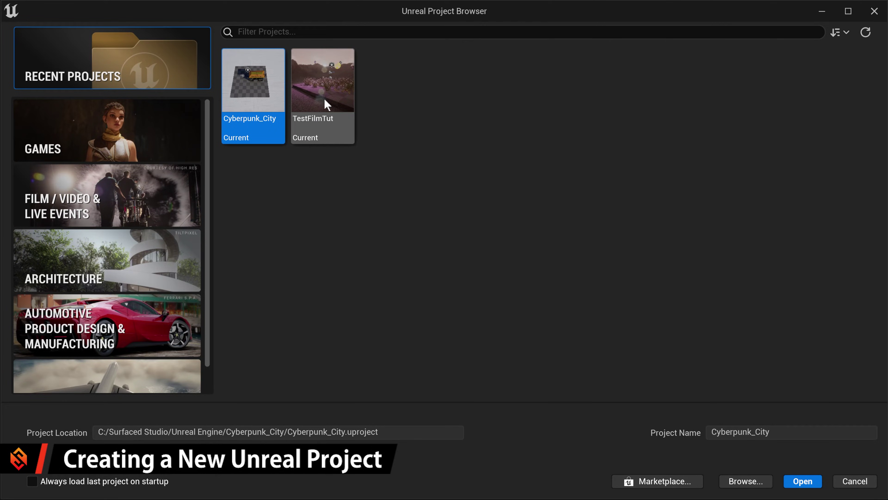
Look through the project templates for Games, Film / Video & Live Events, Architecture, Automotive and Simulation
click(163, 124)
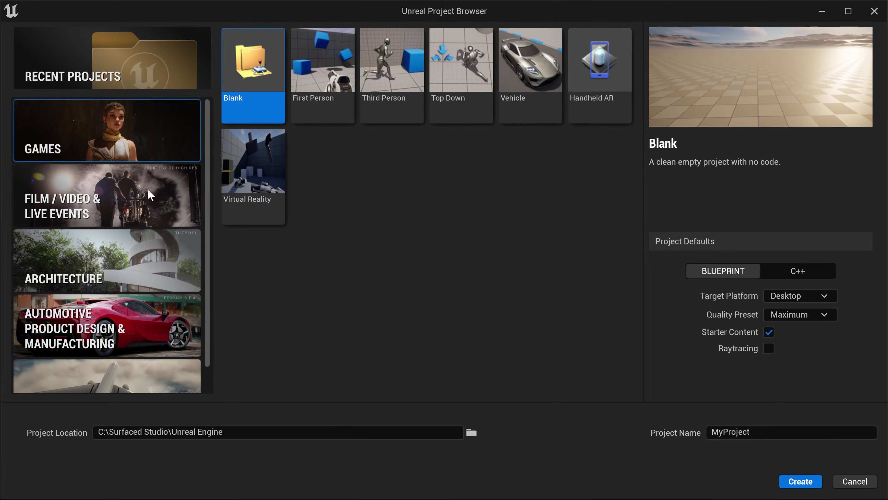
click(151, 195)
click(140, 267)
click(135, 353)
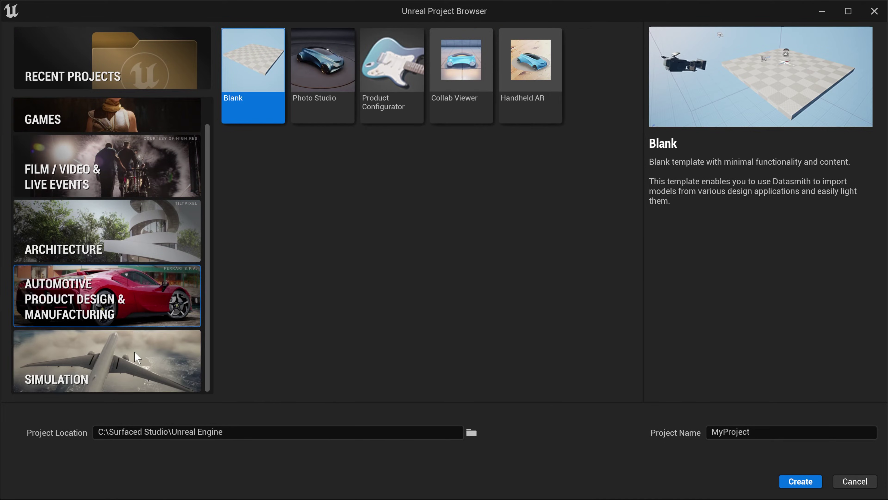
click(136, 357)
scroll(147, 349, up, 1)
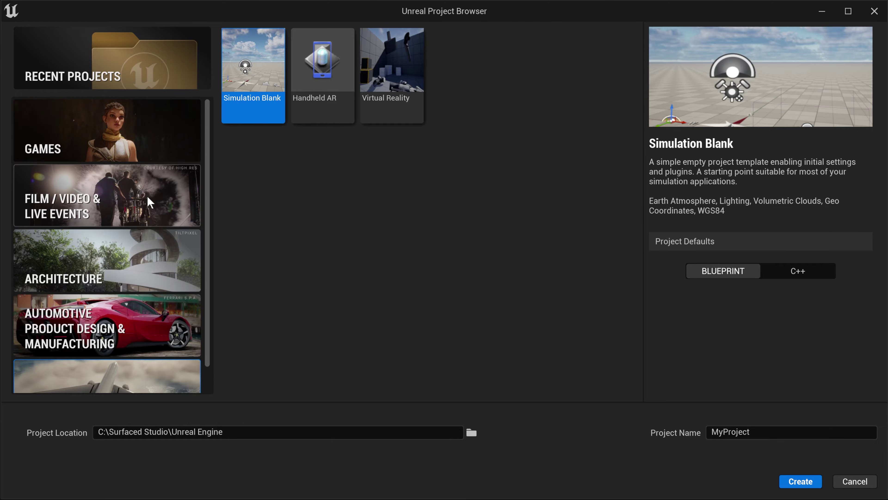
Create a Blank Film / Video & Live Events project named LearningUnreal with Starter Content and Raytracing enabled
click(149, 202)
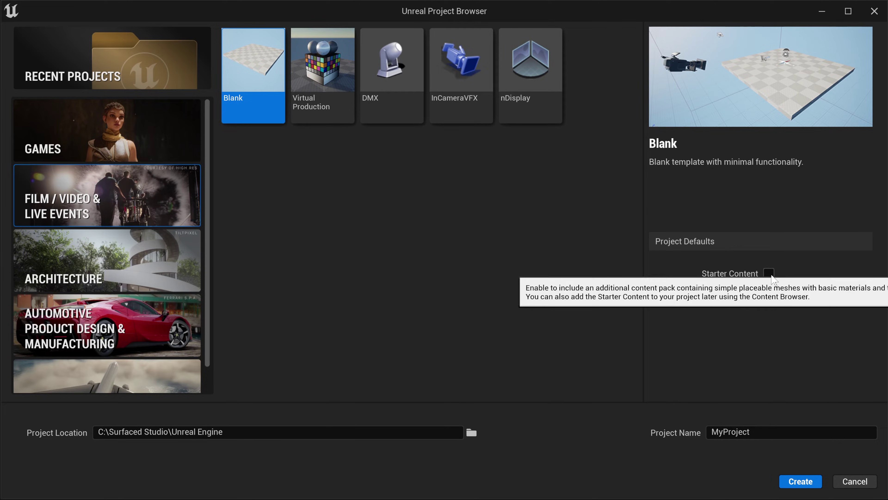
click(770, 274)
click(770, 291)
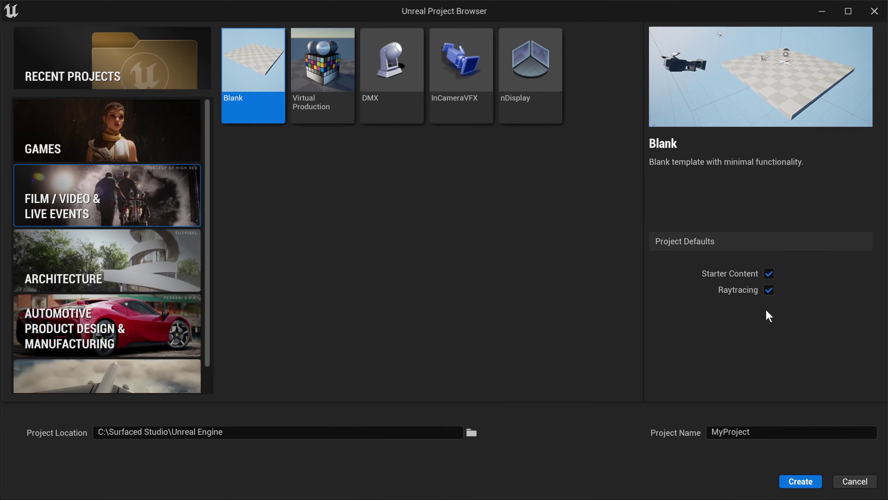
double_click(741, 433)
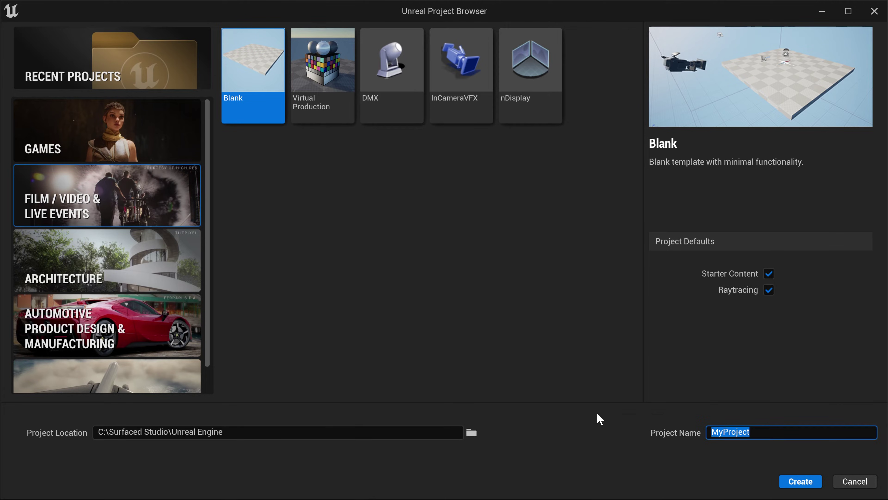
text(LearningUnreal)
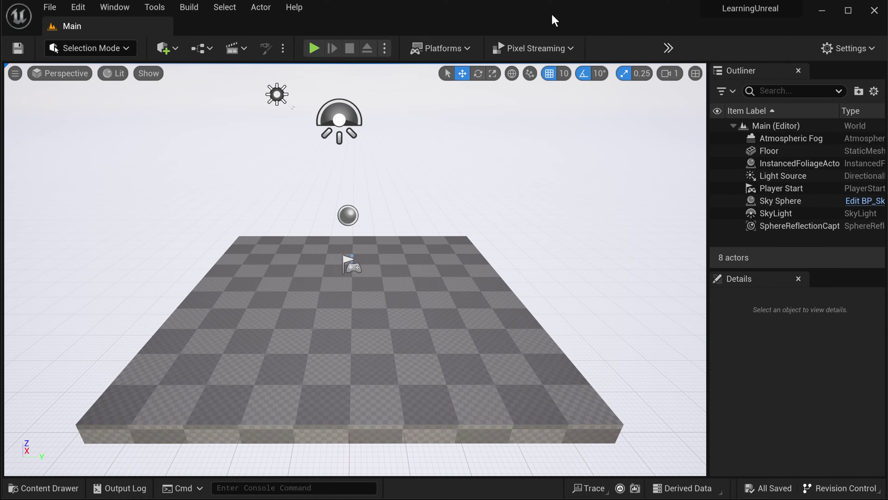
click(49, 7)
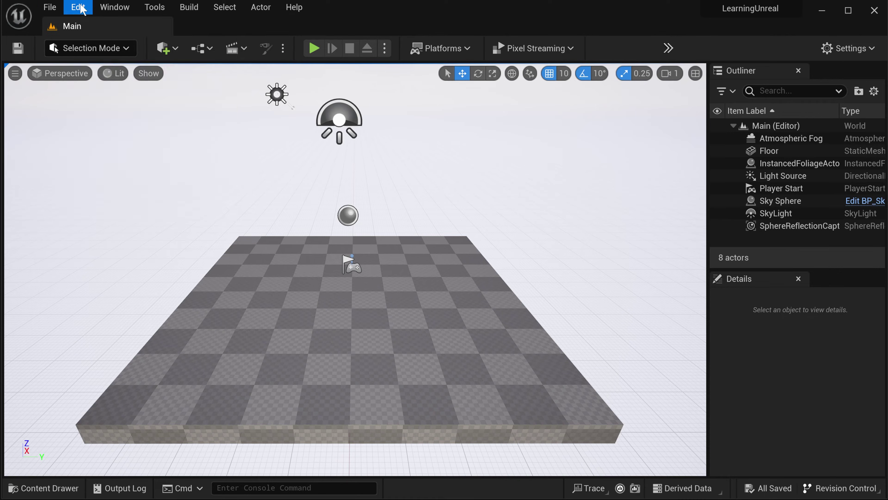
mouse_move(194, 12)
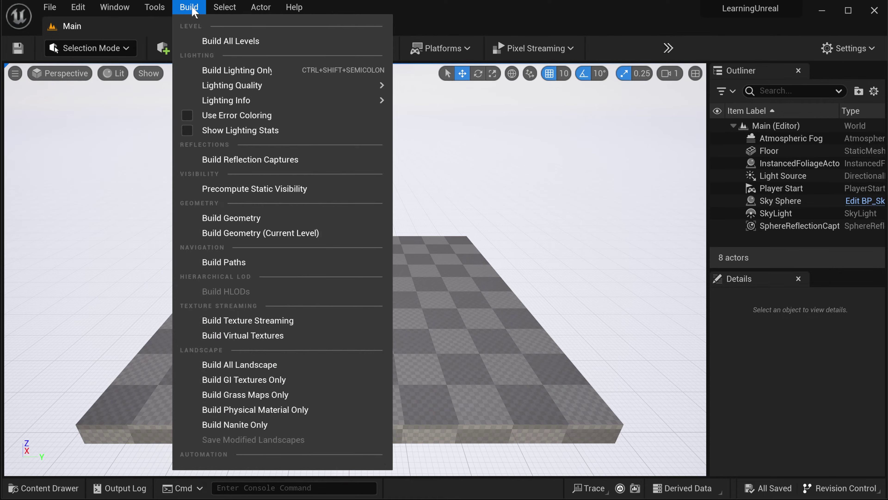
click(362, 10)
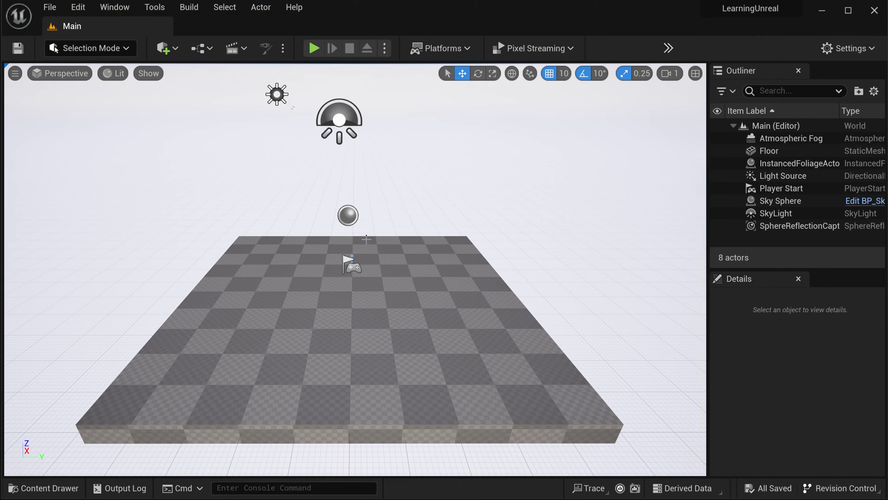
Select the checkered floor in the level to show its details
mouse_move(366, 239)
right_down()
mouse_move(409, 253)
mouse_move(337, 211)
mouse_move(366, 198)
mouse_move(365, 243)
right_up()
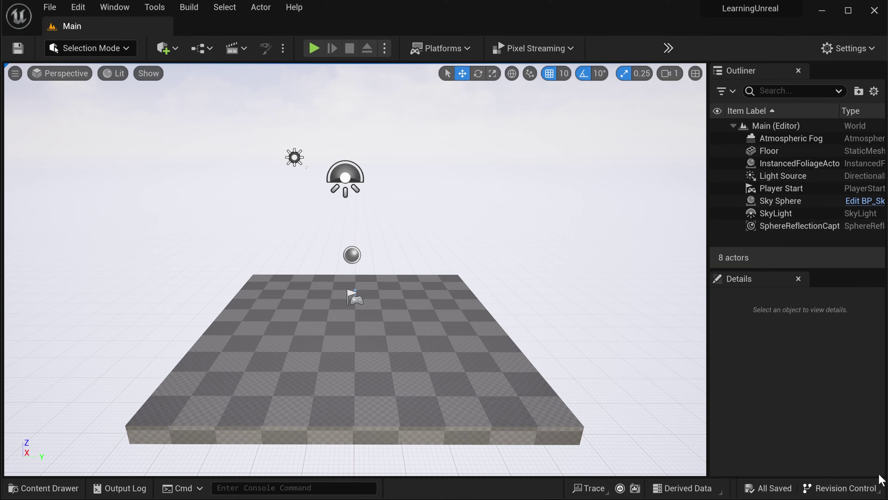
click(526, 348)
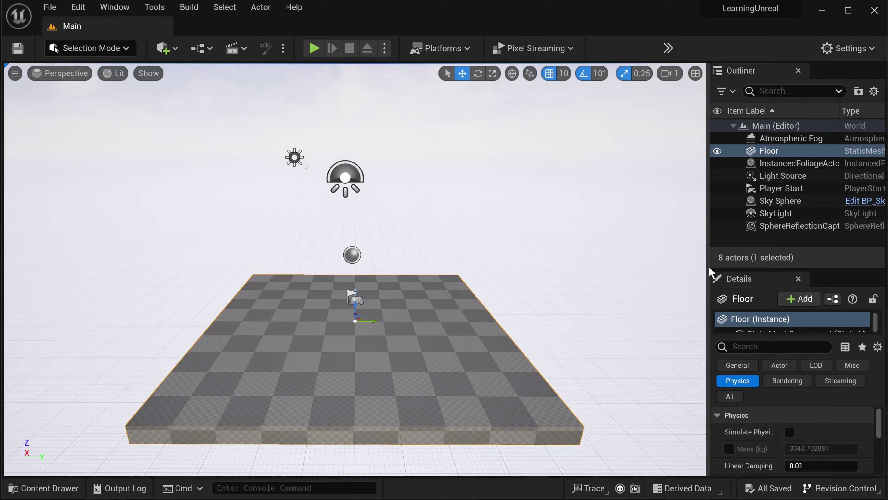
drag(881, 445, 886, 477)
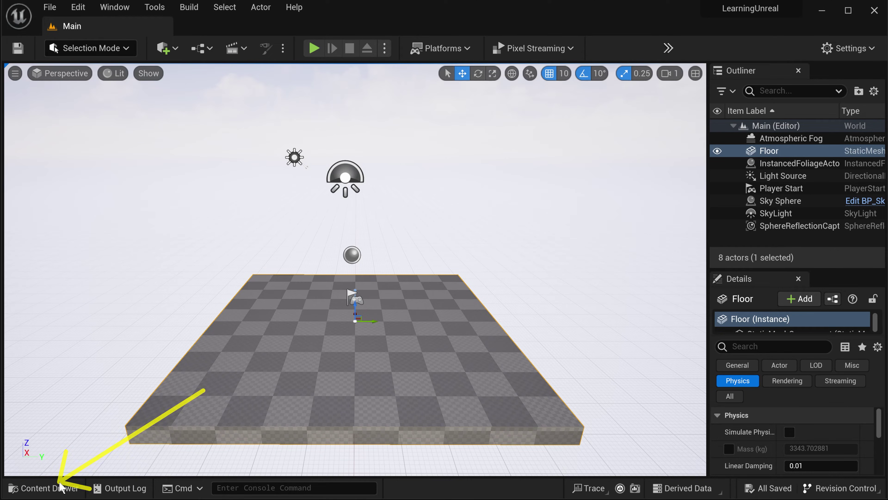
Look through the StarterContent folders in the Content Drawer, from Architecture to Props, and close the drawer
click(49, 488)
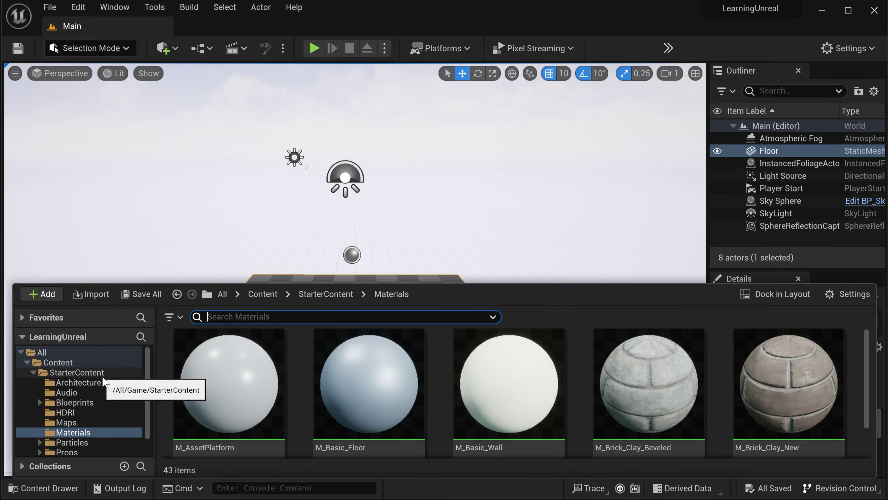
click(110, 375)
click(109, 382)
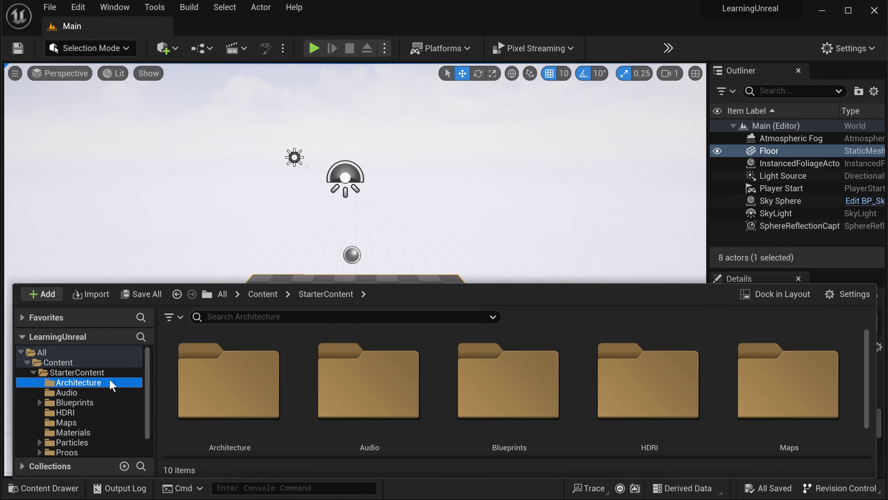
click(104, 393)
click(101, 403)
click(99, 412)
click(95, 422)
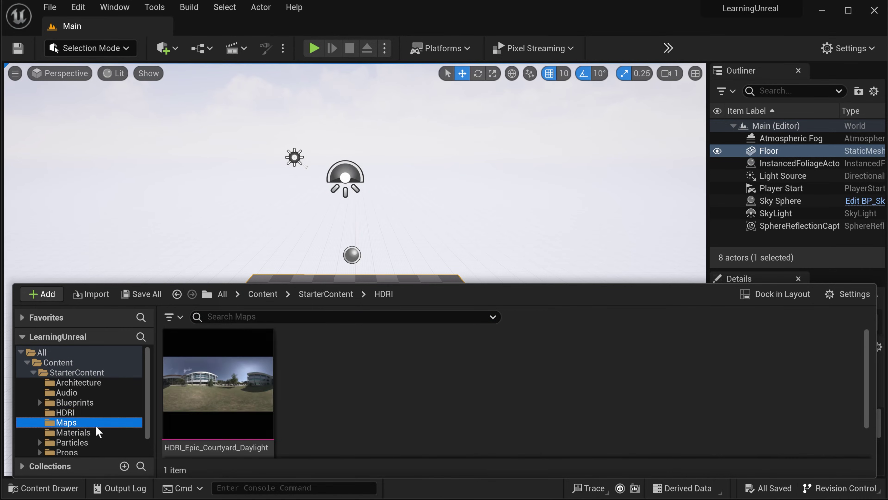
click(94, 433)
click(94, 443)
click(90, 452)
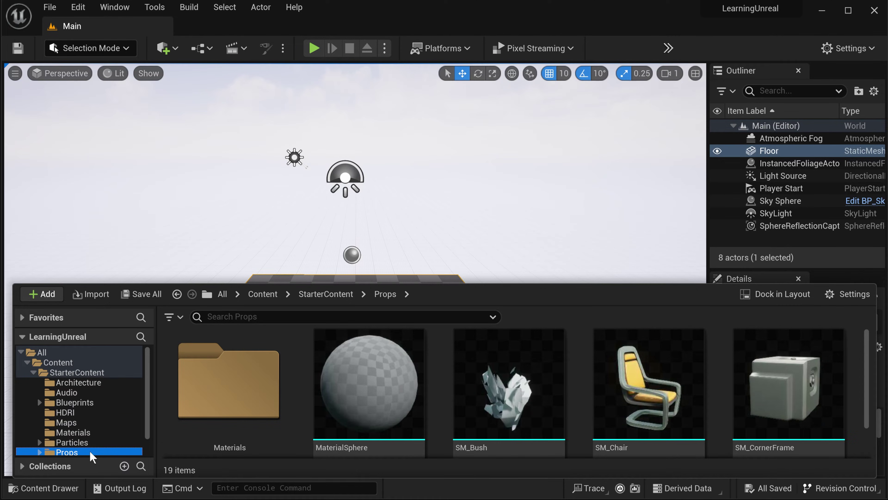
click(49, 488)
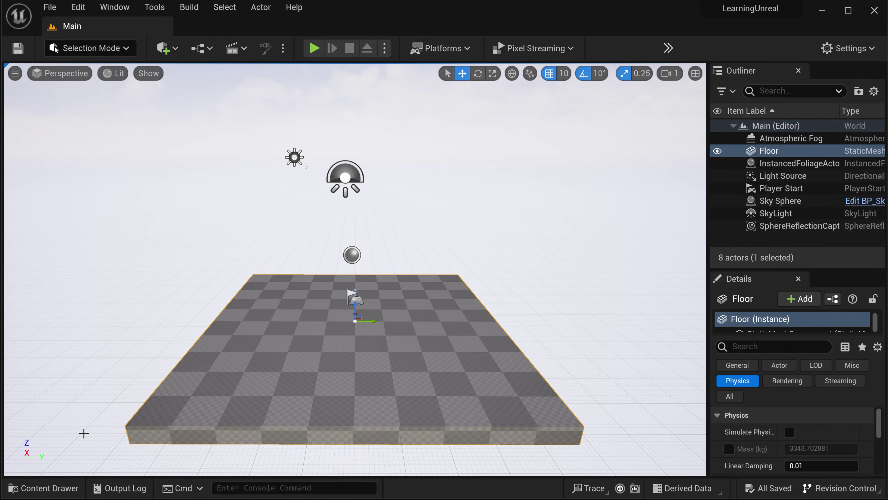
Practise navigating the viewport around the floor by flying in all directions, turning the camera and panning
key(ctrl+shift+d)
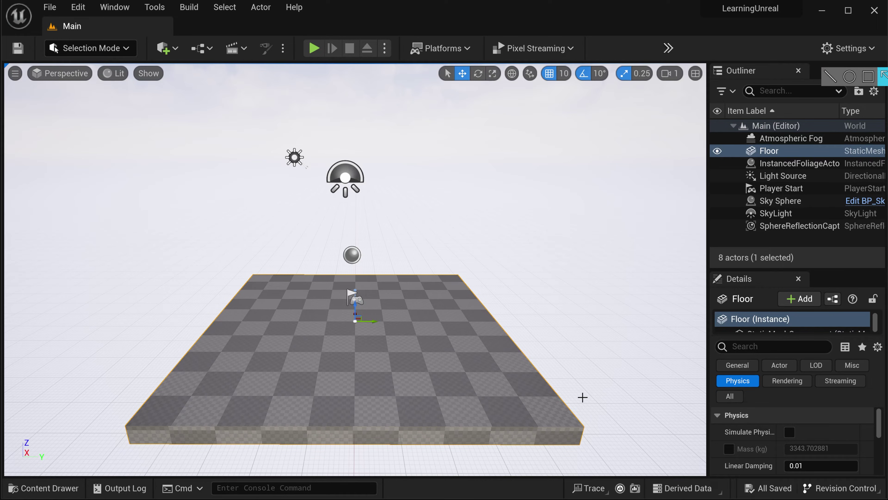
mouse_move(585, 393)
right_down()
mouse_move(639, 333)
mouse_move(438, 376)
mouse_move(566, 472)
mouse_move(591, 407)
mouse_move(575, 386)
right_up()
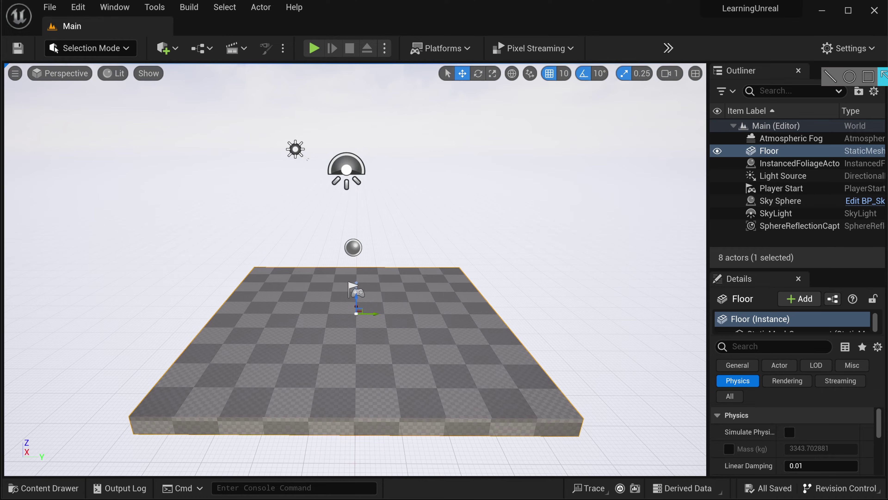
key(w)
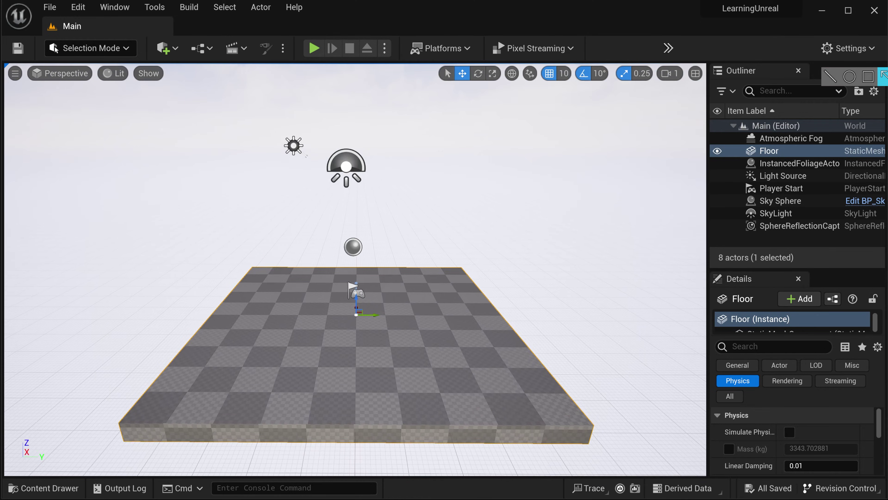
key(s)
key(a)
key(d)
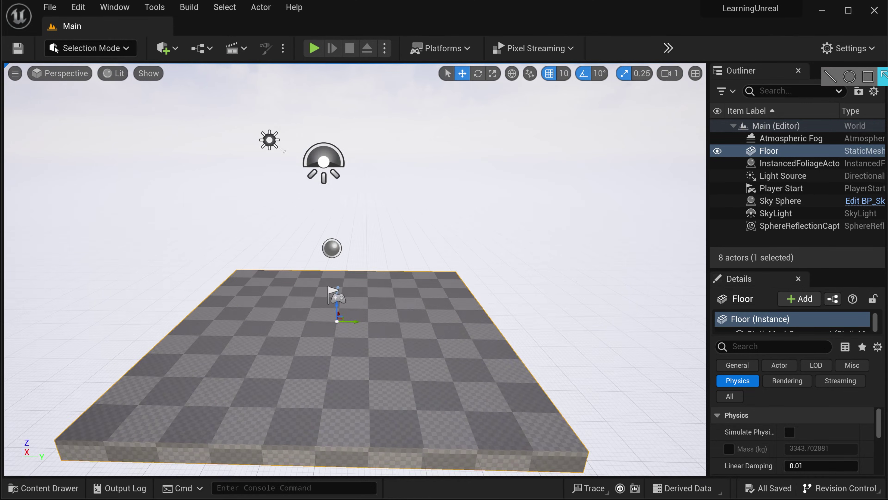
key(a)
key(w)
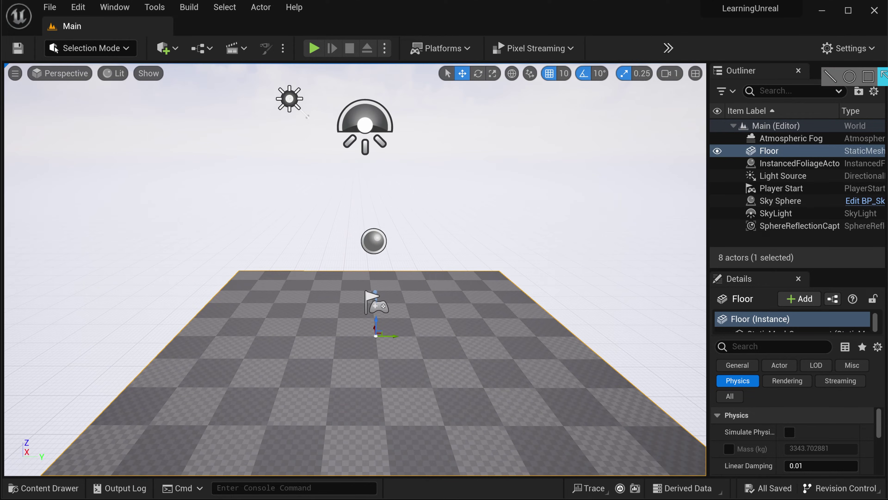
key(e)
key(q)
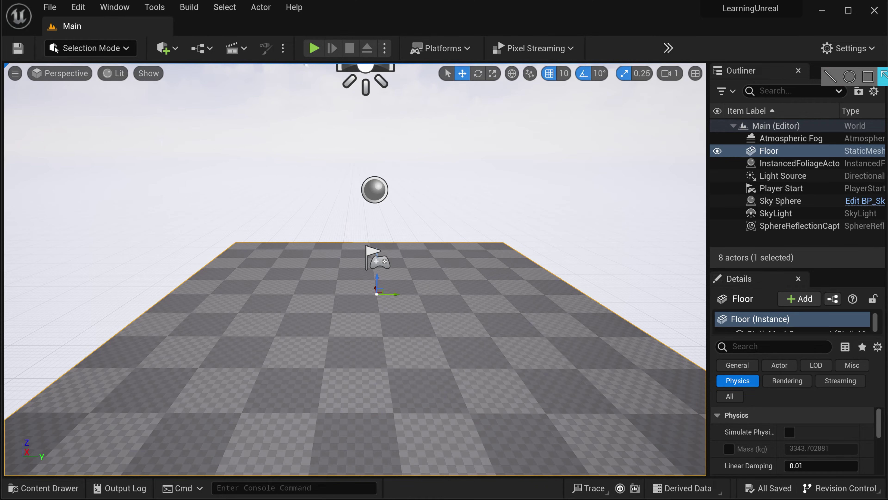
right_drag(355, 269, 287, 270)
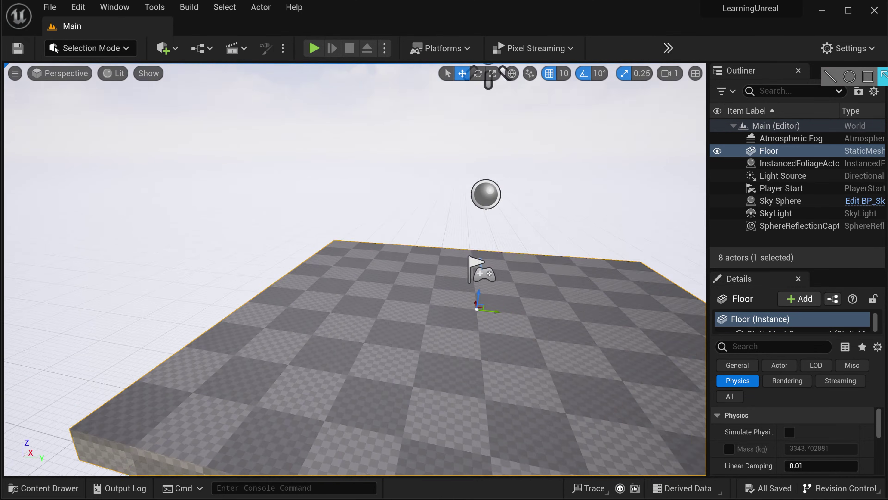
drag(287, 270, 364, 266)
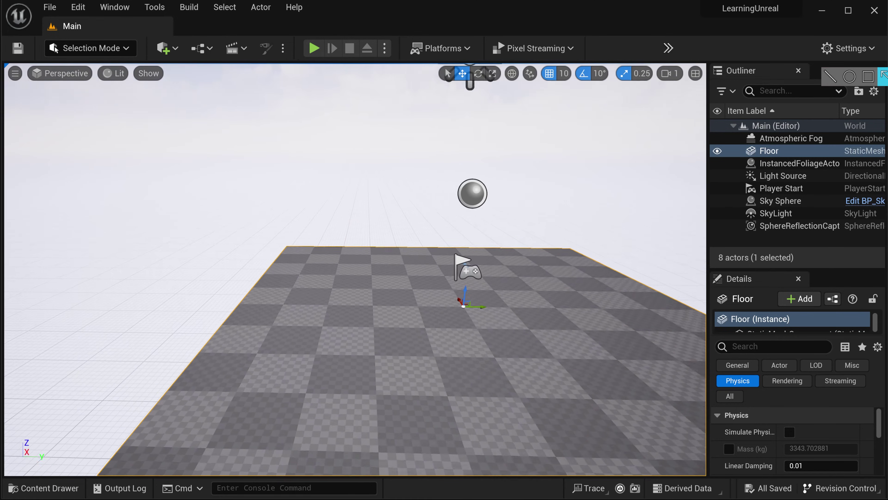
right_drag(573, 359, 595, 359)
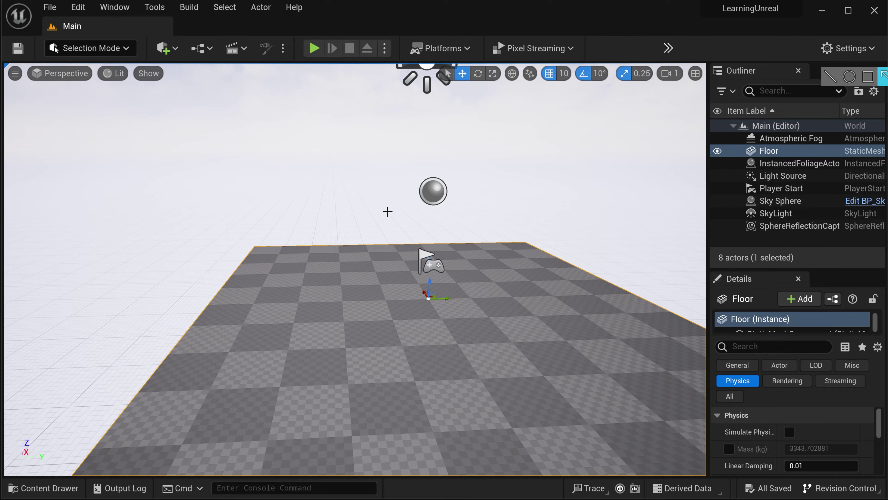
middle_drag(595, 358, 615, 355)
right_drag(595, 355, 595, 359)
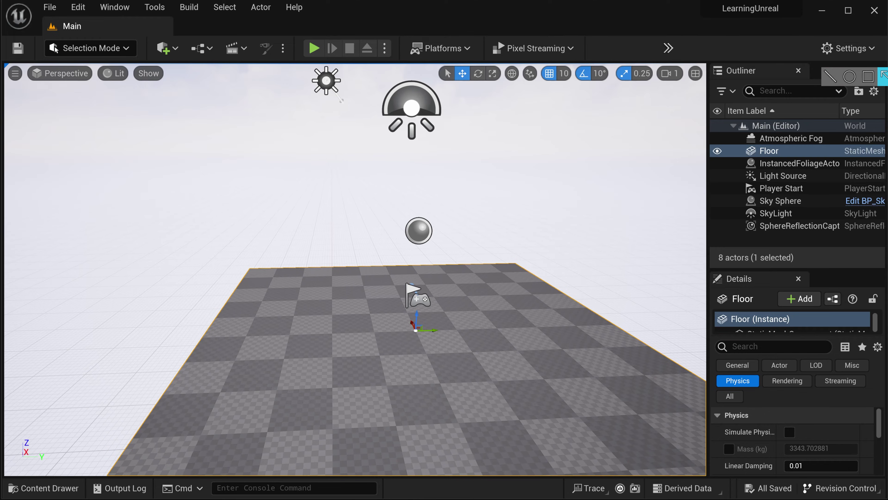
Select the reflection sphere, SkyLight, Light Source and floor one after another in the viewport, and frame the floor
click(416, 231)
click(415, 95)
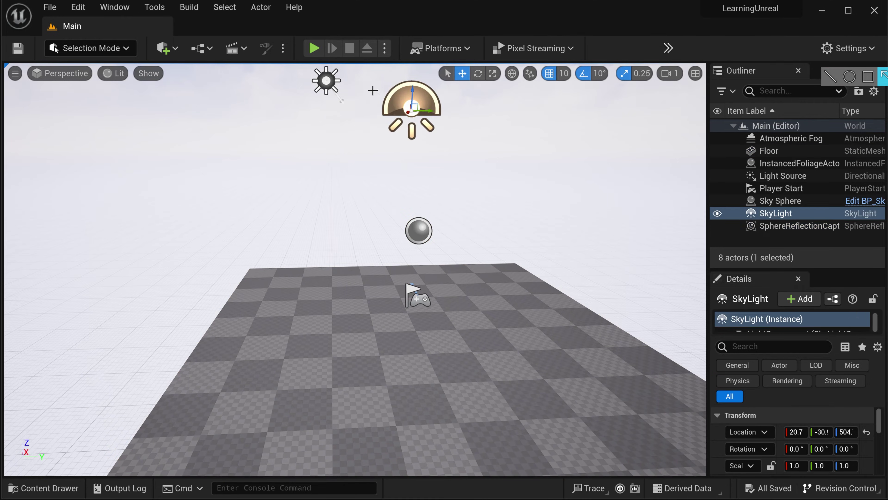
click(327, 82)
click(375, 321)
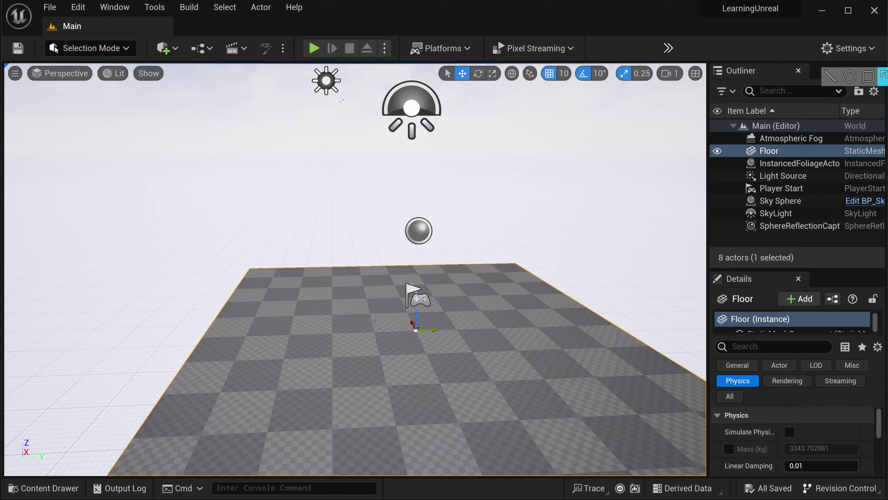
key(f)
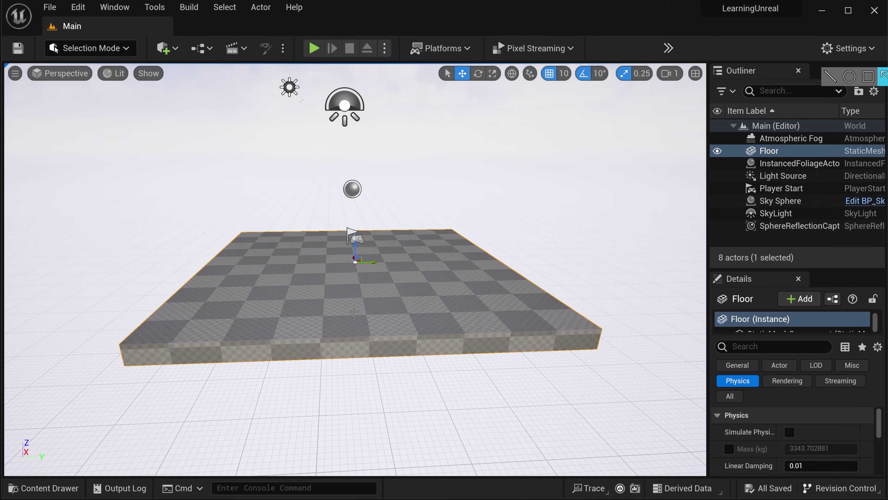
Find the Player Start through the Outliner, frame it in the viewport and pull back to see the whole floor
mouse_move(354, 312)
right_down()
mouse_move(362, 259)
mouse_move(388, 274)
mouse_move(494, 285)
mouse_move(354, 312)
right_up()
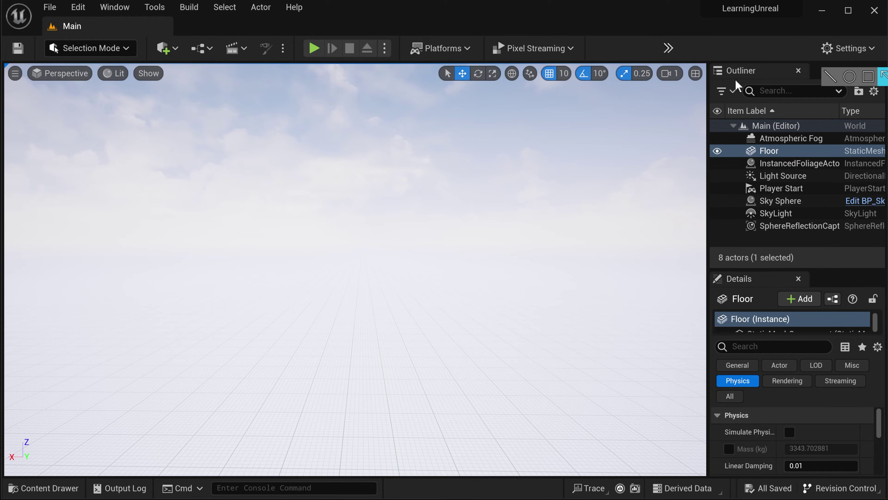
click(789, 164)
click(787, 175)
click(789, 189)
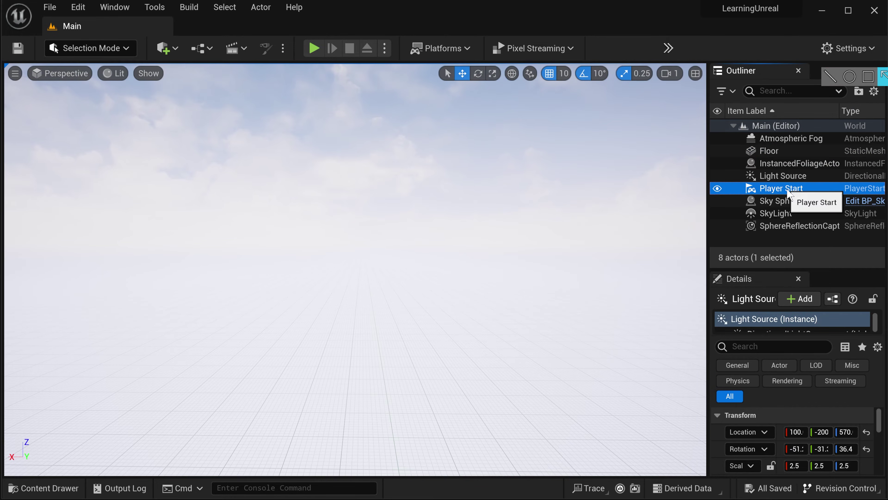
double_click(823, 194)
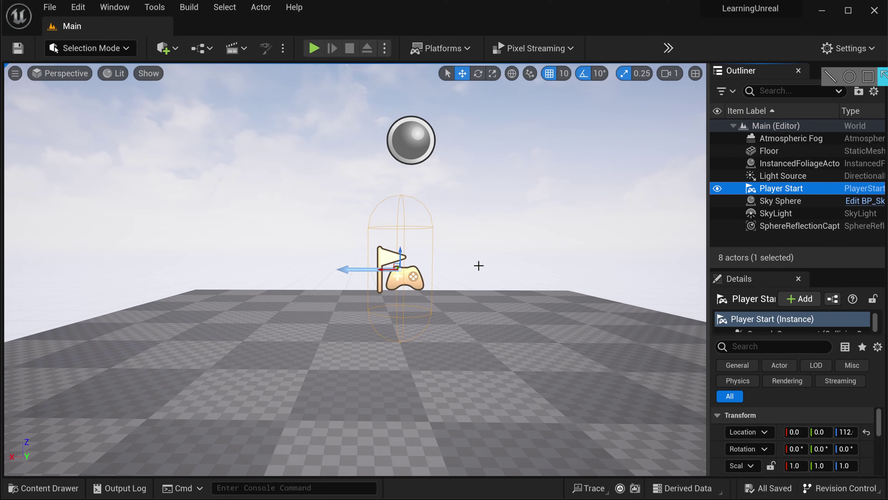
key(s)
right_drag(355, 269, 350, 307)
right_drag(462, 244, 459, 244)
Lower the viewport camera speed to 0.33 and try flying around the floor with it
click(669, 76)
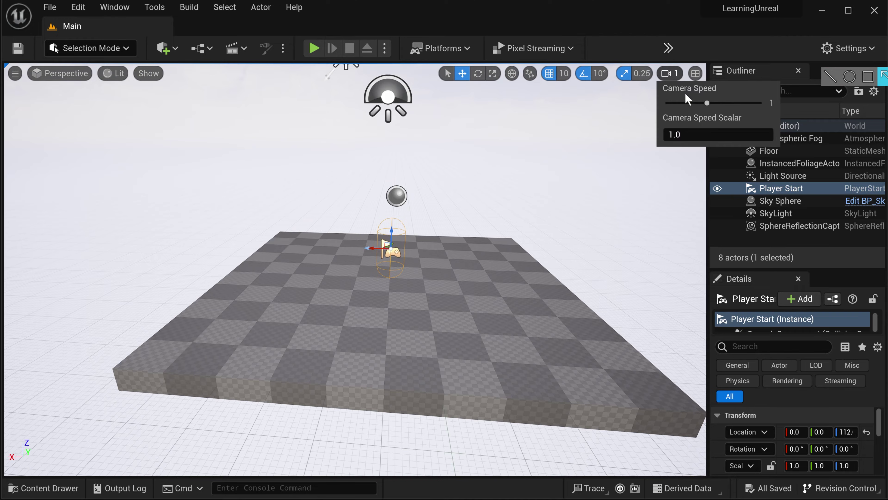
drag(704, 103, 701, 109)
right_drag(595, 158, 637, 155)
key(a)
key(d)
key(a)
key(w)
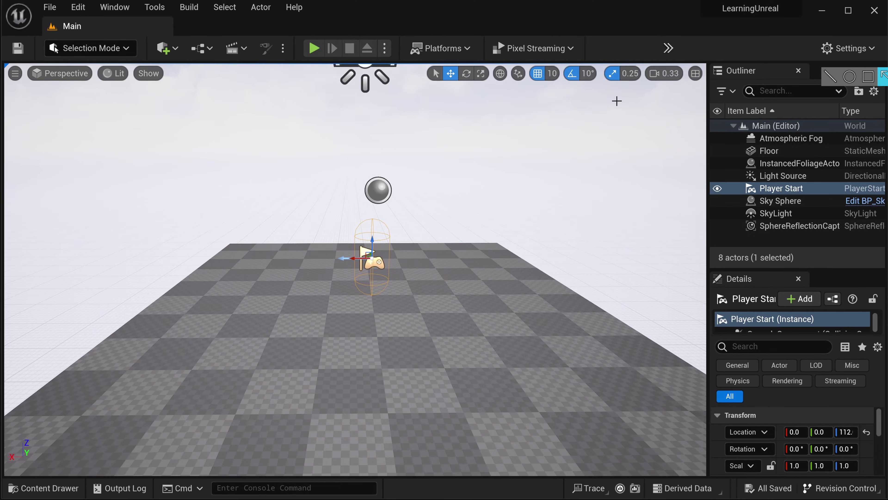
Set the viewport camera speed back to 1, select the floor and fly around it
click(663, 73)
click(694, 104)
click(421, 276)
right_drag(422, 275, 401, 272)
key(s)
key(a)
key(d)
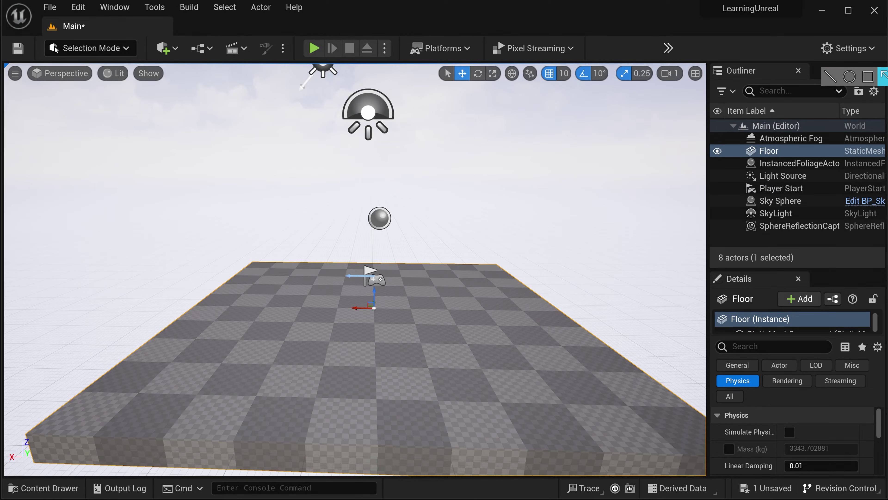
Play the level in the editor, look around the floor and stop playing
click(313, 50)
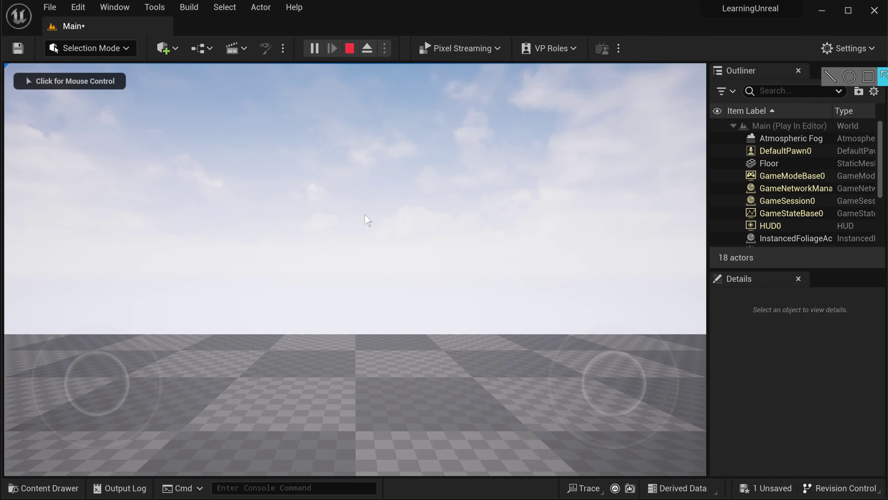
click(394, 276)
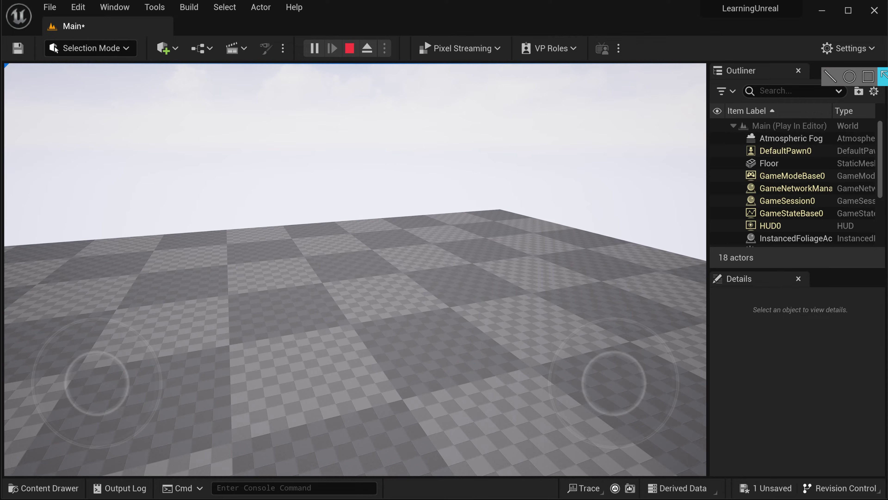
key(Escape)
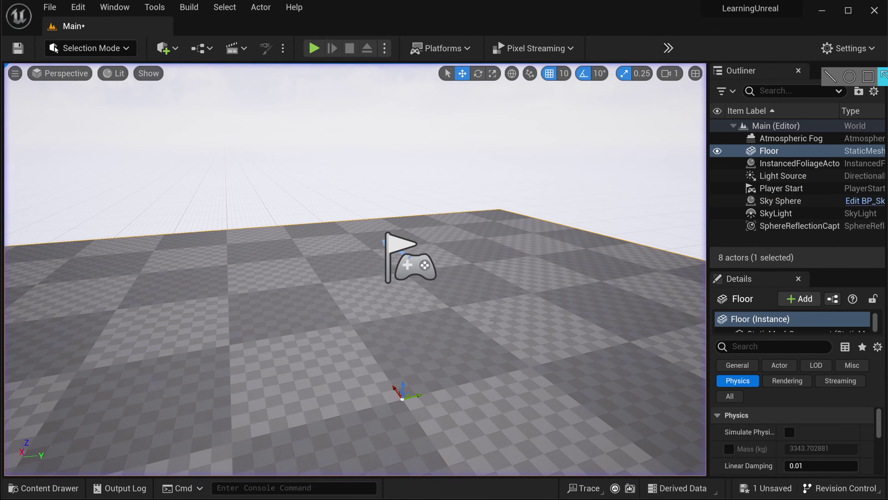
Add a Cube shape to the level on the checkered floor and bring it into close view
key(f)
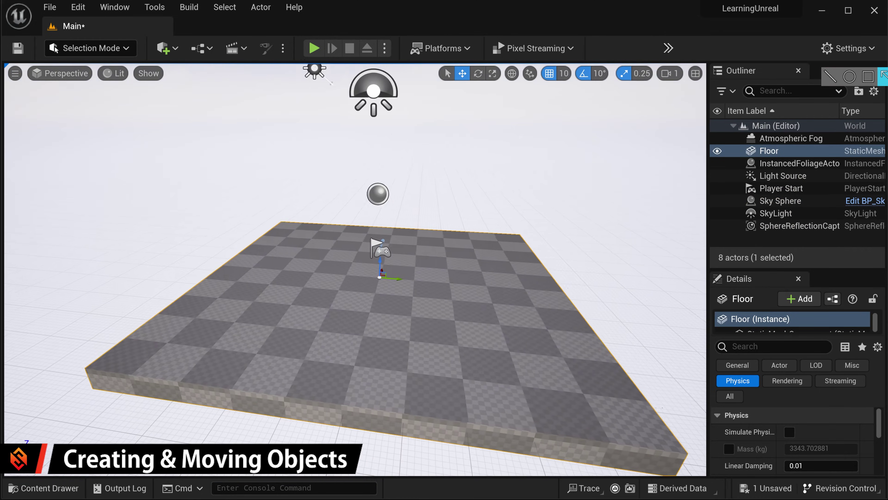
right_drag(356, 269, 371, 270)
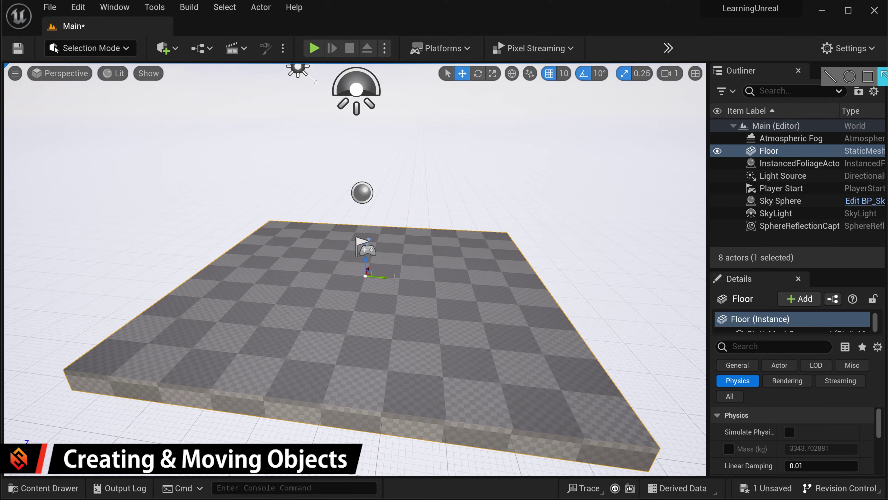
click(176, 50)
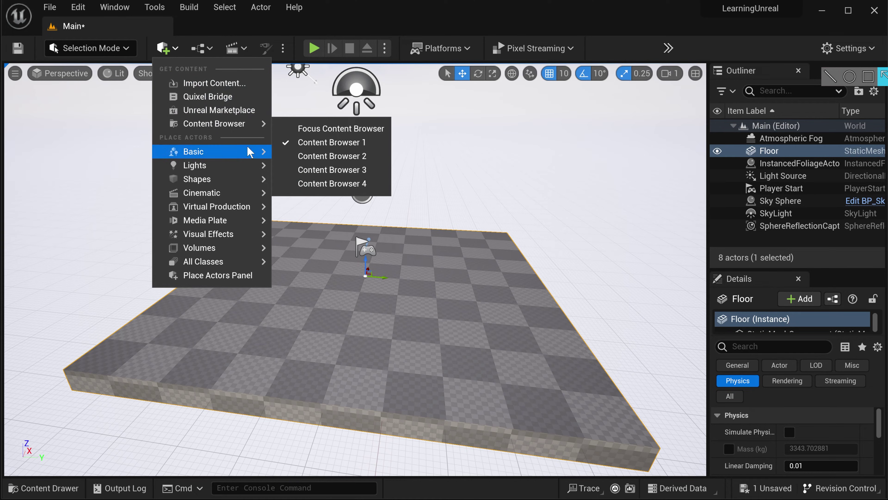
mouse_move(251, 182)
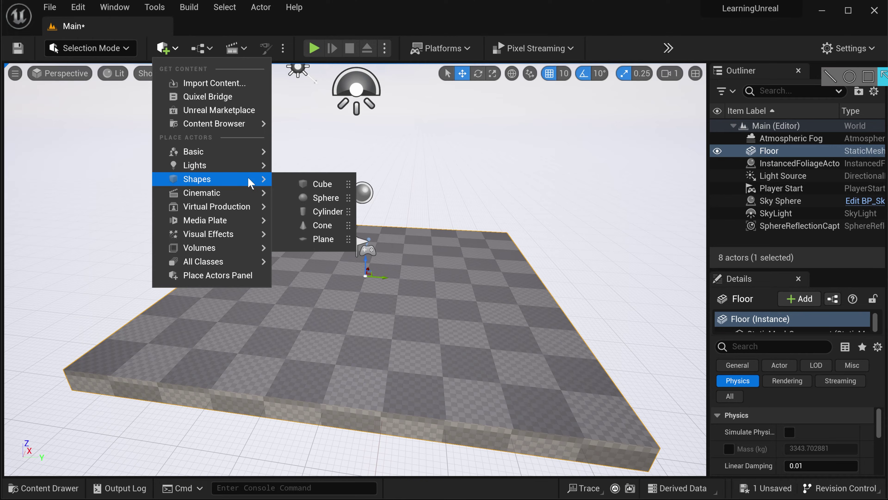
click(322, 185)
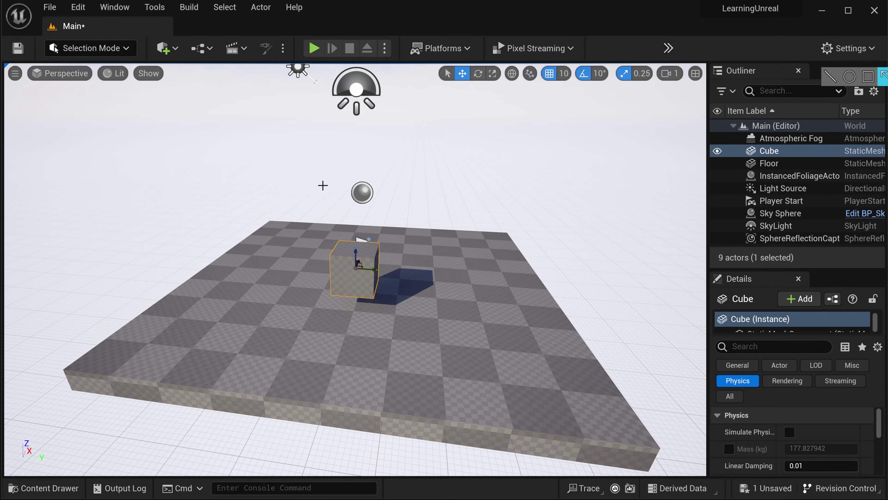
right_drag(423, 277, 438, 252)
right_drag(413, 294, 394, 259)
key(w)
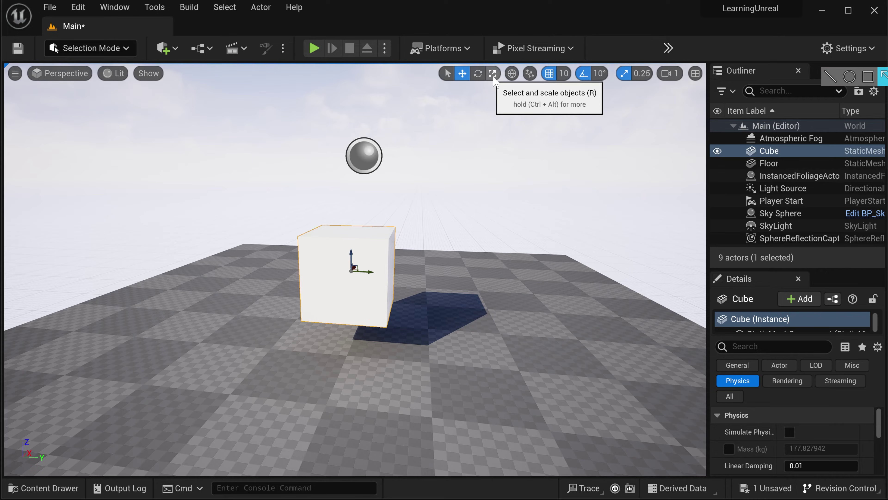
Try object selection on the cube, and reposition it over the floor along its axes with the Move tool
click(448, 74)
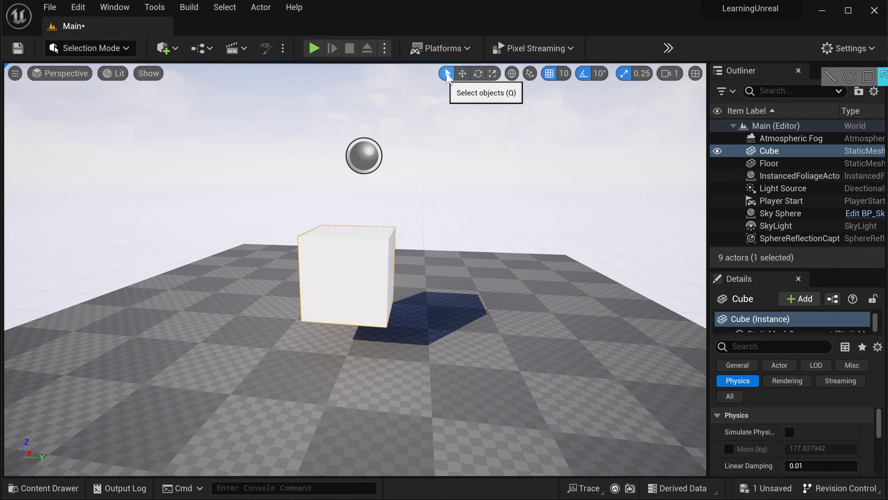
click(219, 270)
click(340, 224)
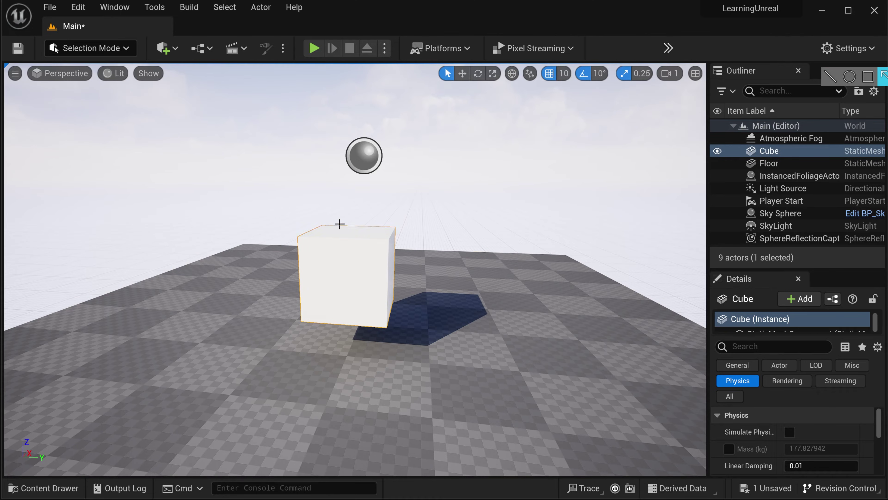
key(w)
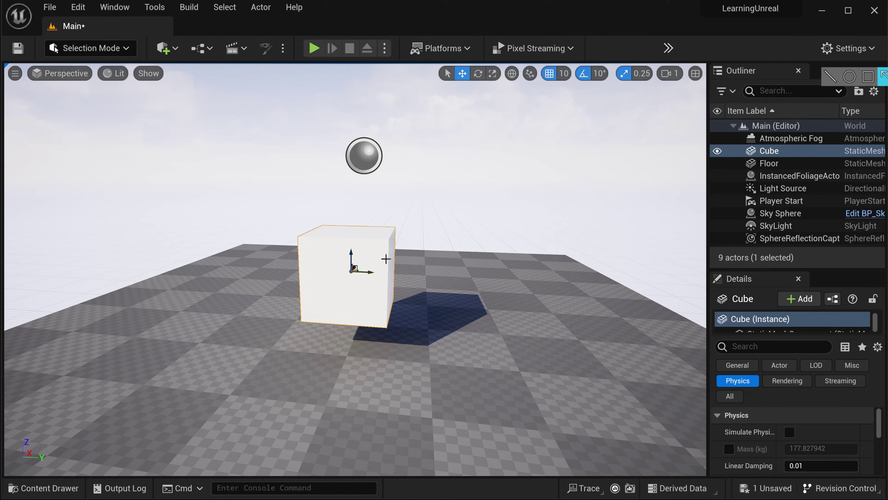
mouse_move(368, 271)
mouse_down()
mouse_move(278, 265)
mouse_move(363, 271)
mouse_up()
right_drag(386, 210, 363, 220)
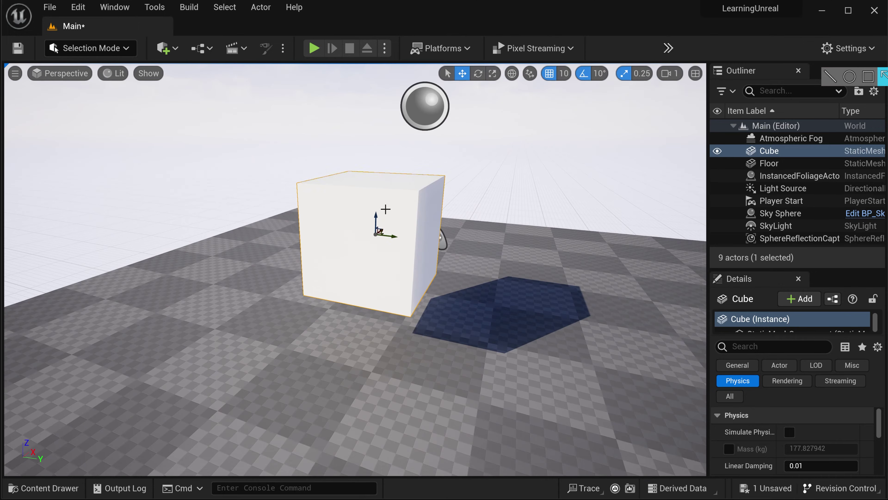
drag(377, 215, 316, 275)
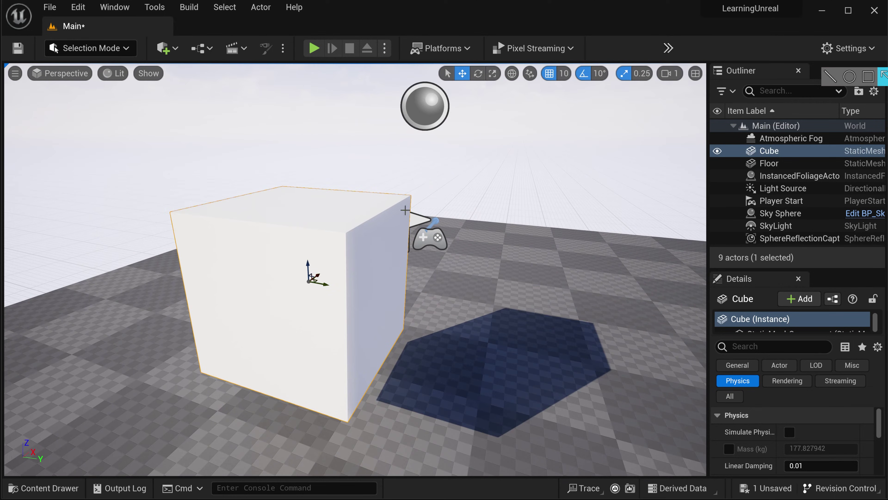
Tilt the cube with the Rotate tool, scale it slightly with the Scale tool and return to the Move tool
click(478, 74)
mouse_move(324, 270)
mouse_down()
mouse_move(345, 297)
mouse_move(320, 267)
mouse_move(314, 309)
mouse_move(335, 280)
mouse_move(325, 277)
mouse_up()
click(495, 77)
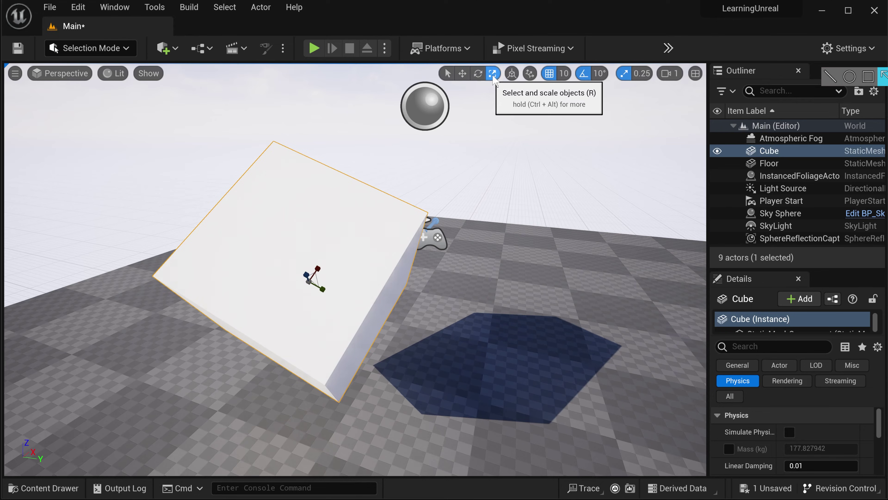
drag(324, 289, 310, 301)
key(d)
right_drag(309, 282, 290, 276)
key(s)
key(w)
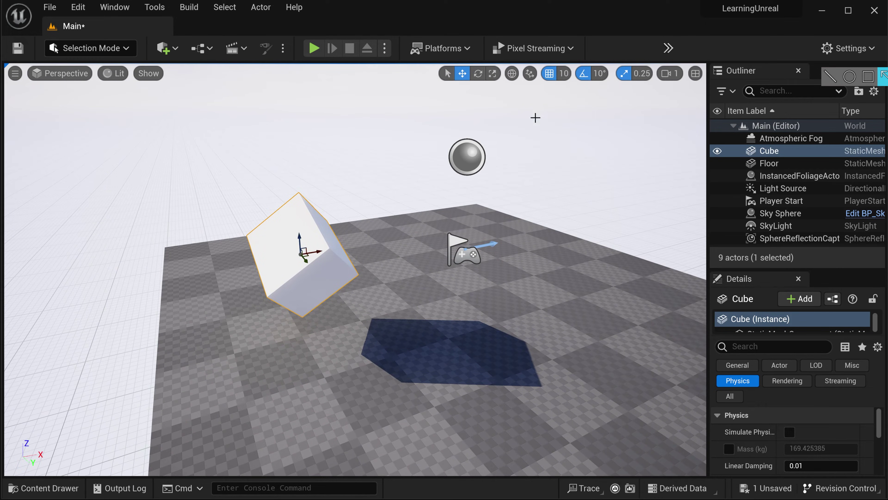
Turn grid, rotation and scale snapping off and back on for the viewport
click(550, 74)
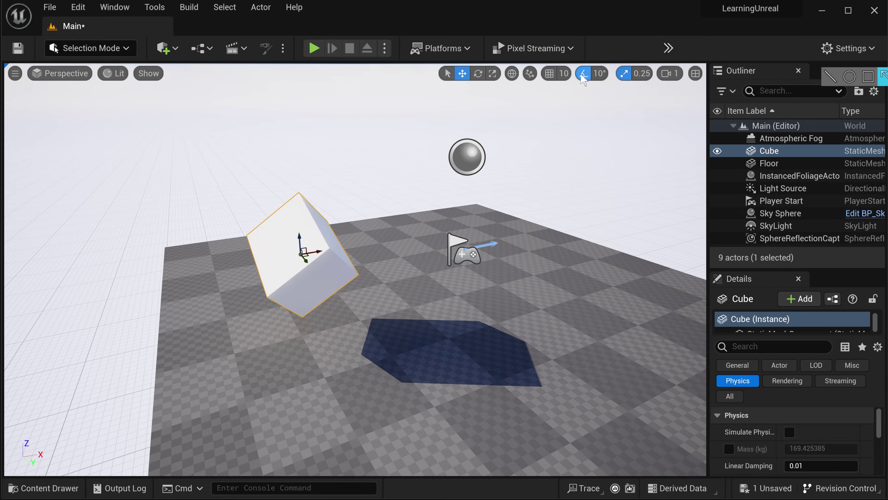
click(583, 74)
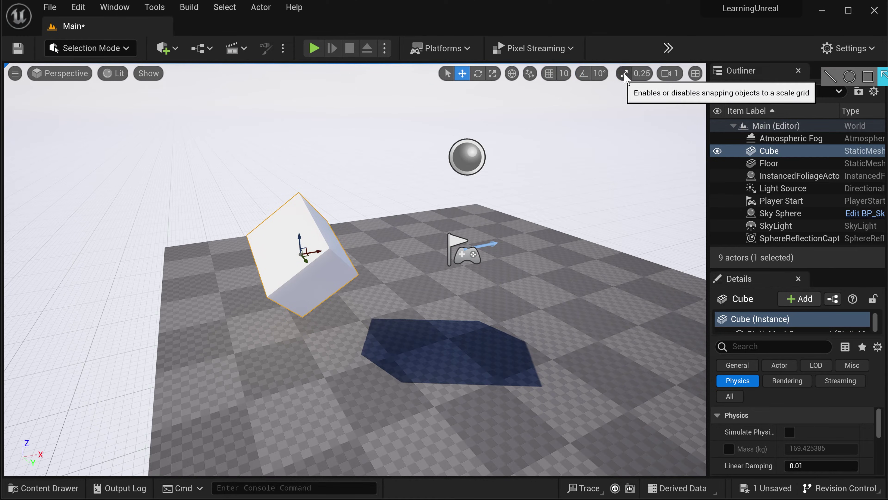
click(584, 74)
click(550, 74)
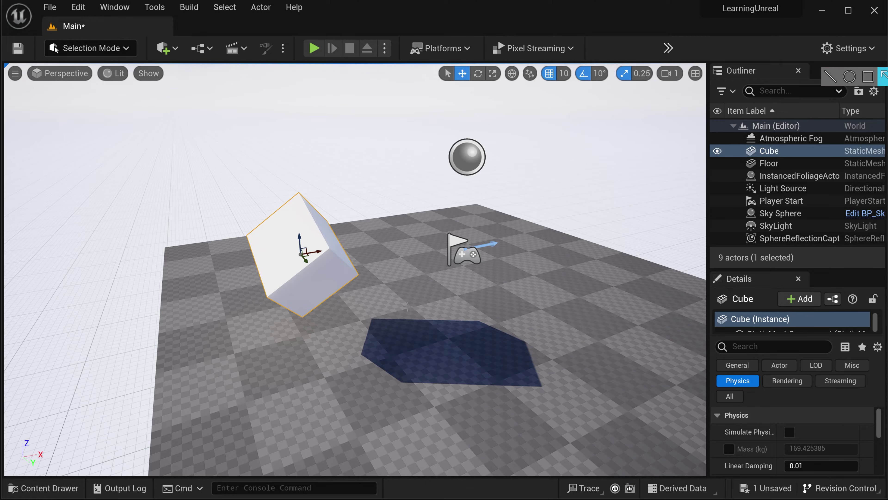
Add a Sphere shape to the level and focus the view on it
alt+drag(533, 195, 644, 194)
drag(364, 229, 279, 137)
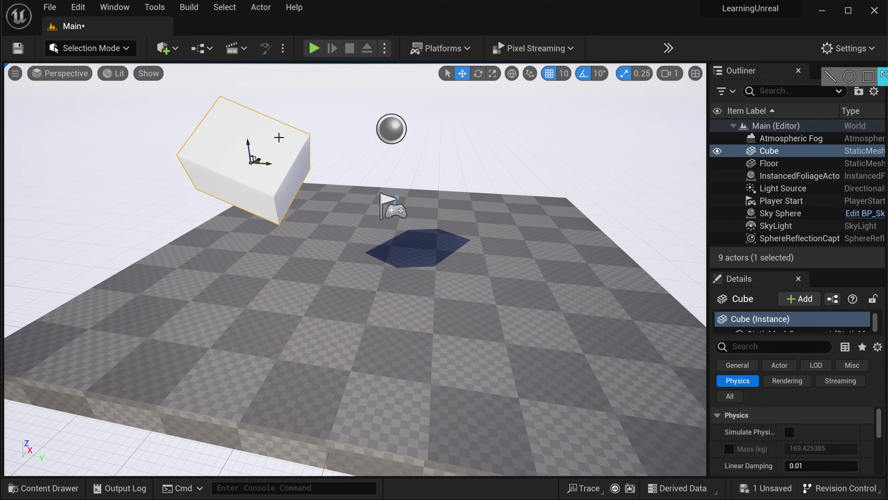
click(174, 49)
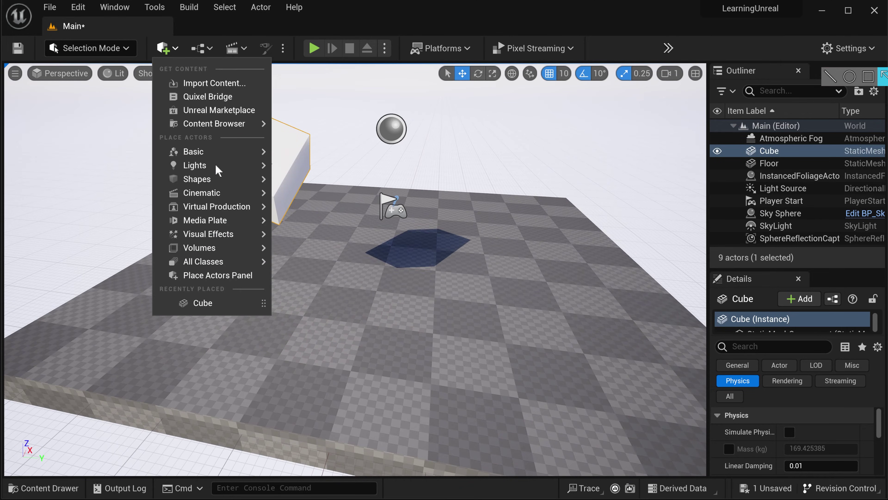
mouse_move(218, 181)
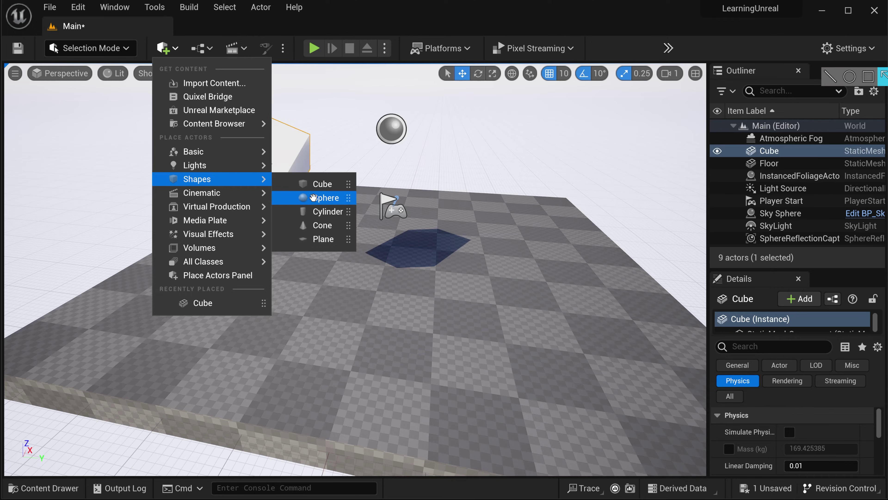
click(325, 197)
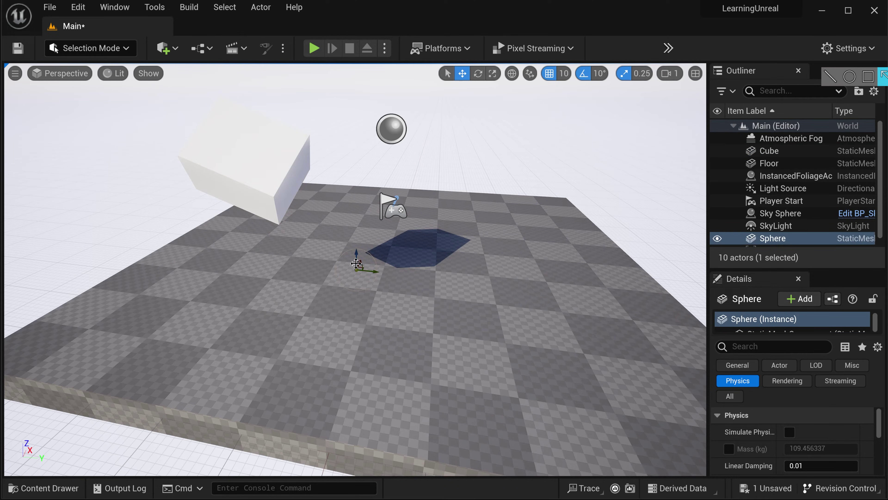
right_drag(388, 256, 615, 231)
key(f)
Raise the sphere above the floor near the cube and enlarge it with the Scale tool
key(s)
key(w)
key(a)
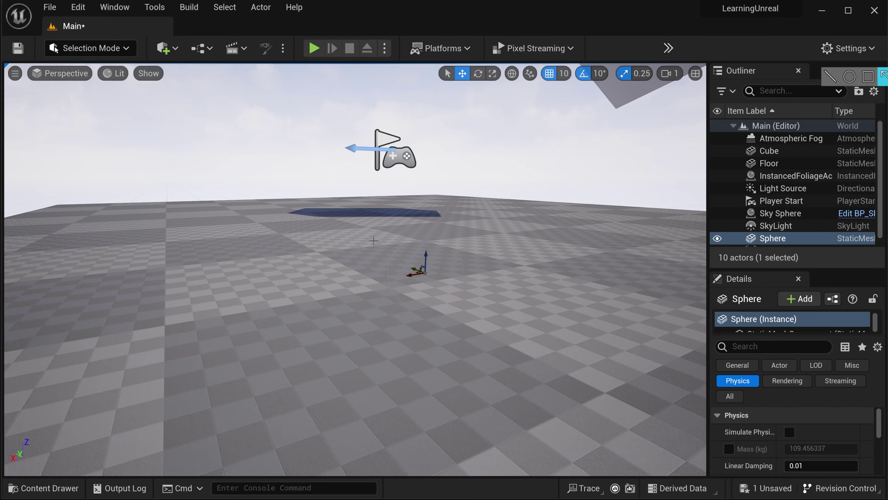
key(s)
right_drag(424, 254, 329, 249)
key(d)
key(e)
drag(348, 240, 336, 175)
key(r)
key(a)
right_drag(336, 175, 388, 168)
Add a Cylinder shape to the level and move it above the floor beside the sphere
click(168, 48)
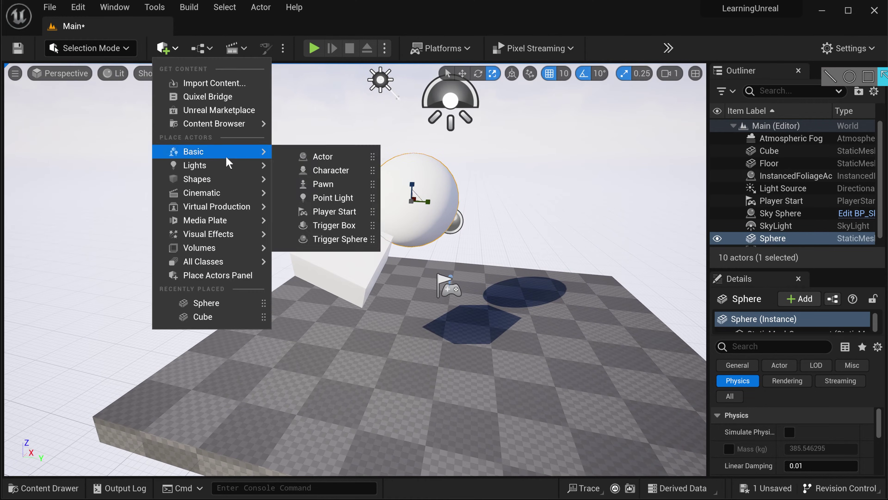
mouse_move(213, 179)
click(329, 211)
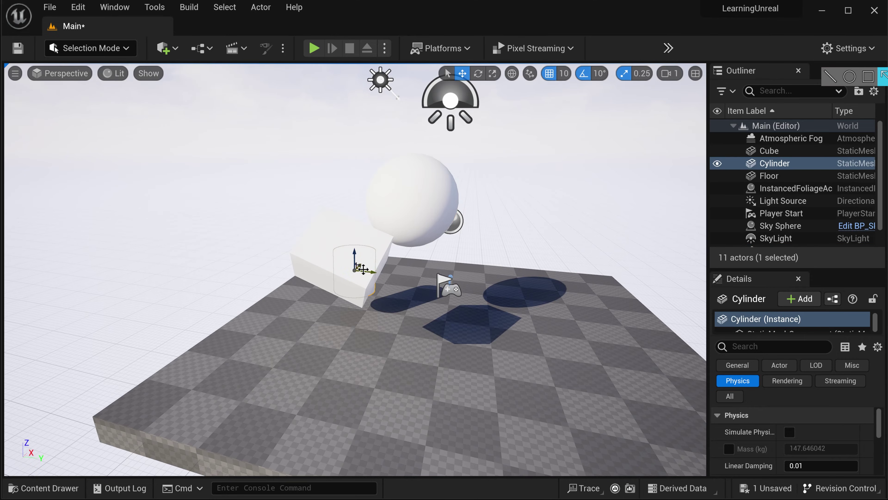
drag(352, 254, 500, 220)
Tilt the cylinder sideways with the Rotate tool
key(e)
right_drag(500, 221, 420, 200)
key(d)
key(s)
key(a)
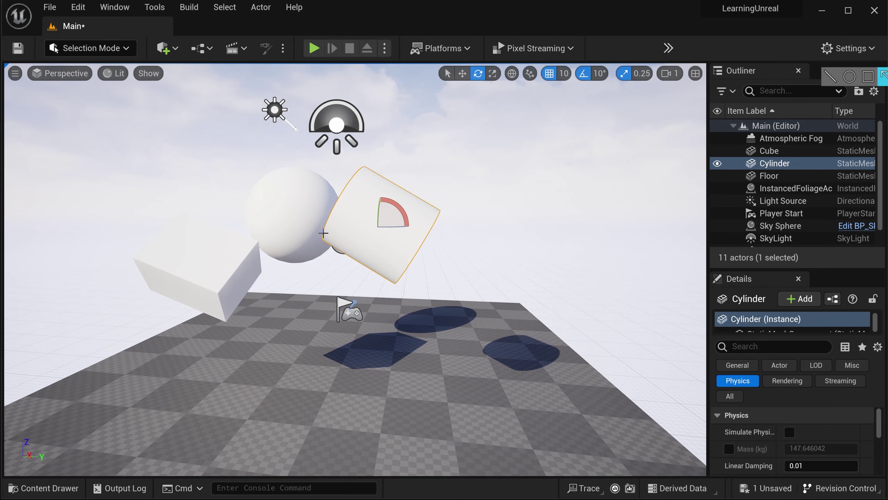
Select the sphere, cylinder and cube together and shift them slightly along the Y axis, keeping the Move tool active
click(299, 219)
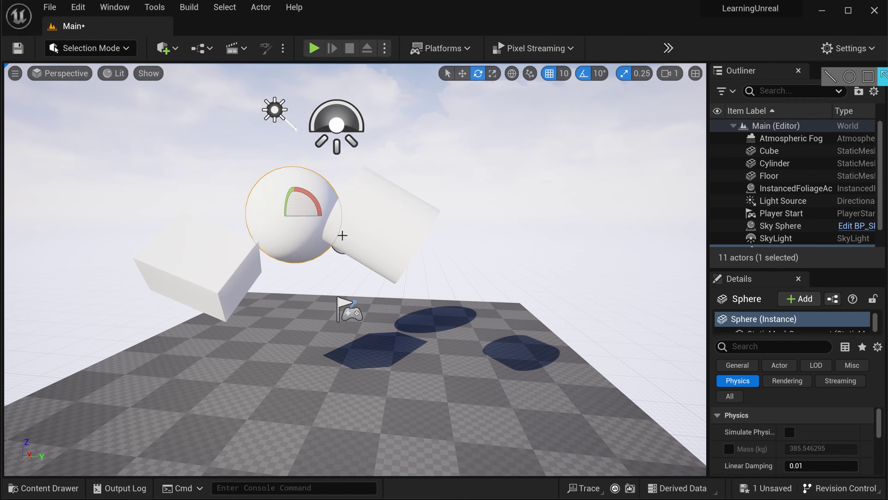
ctrl+click(387, 240)
ctrl+click(222, 254)
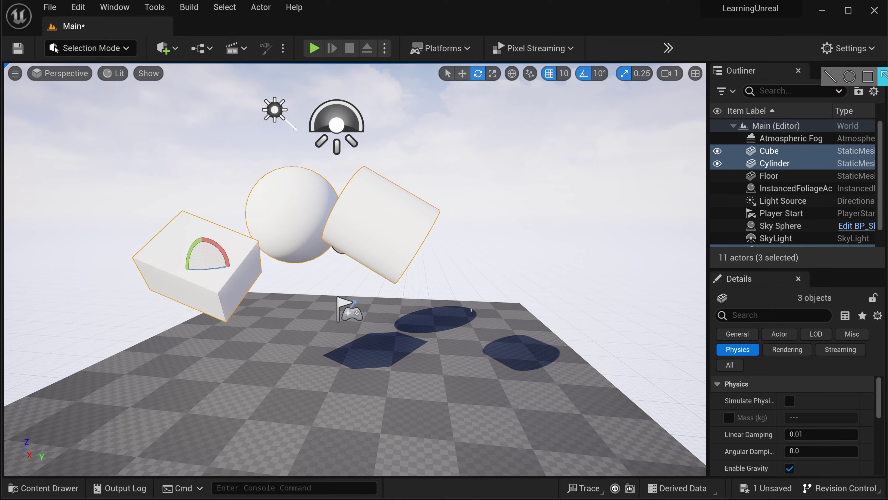
key(w)
mouse_move(230, 267)
mouse_down()
mouse_move(273, 267)
mouse_move(259, 267)
mouse_move(258, 278)
mouse_move(239, 263)
mouse_up()
key(r)
key(e)
key(w)
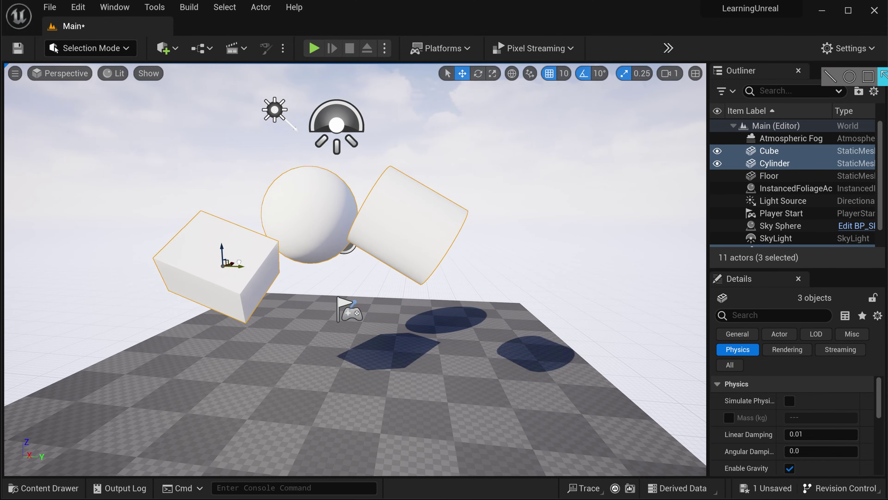
Clear the selection, try marquee-selecting the objects in the viewport and deselect everything
key(Escape)
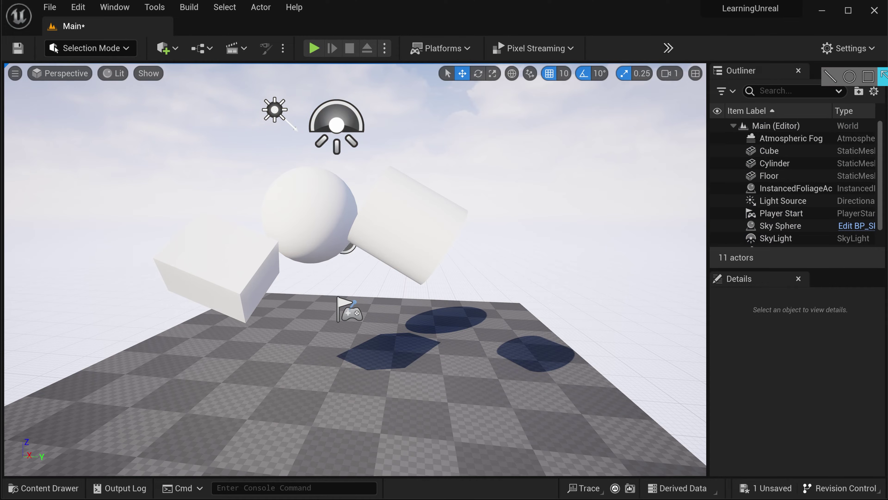
drag(478, 375, 127, 116)
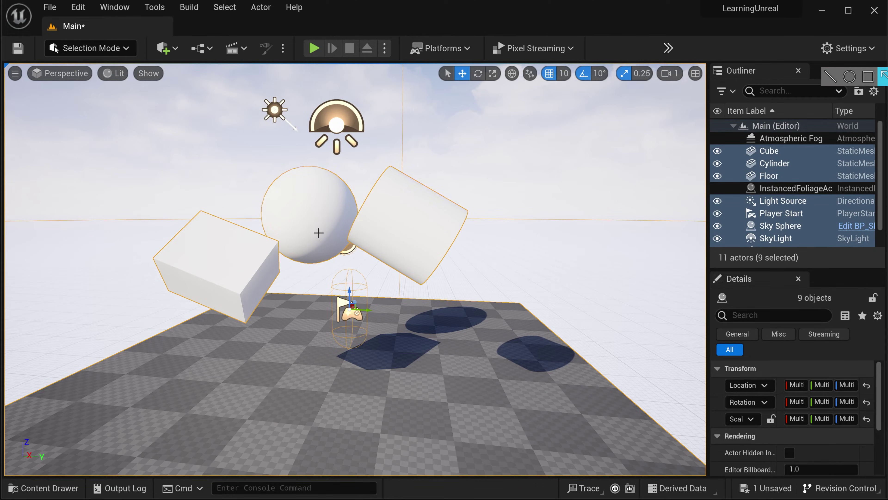
key(Escape)
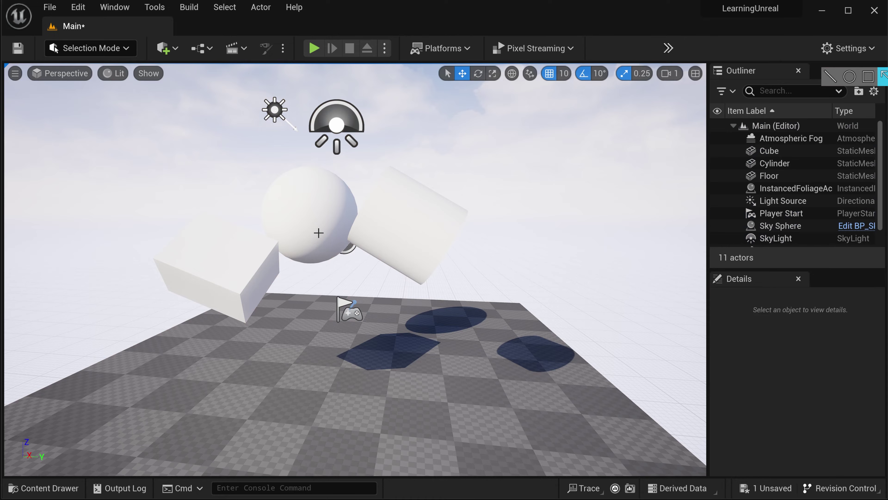
Try selecting Cube, Cylinder, Floor, Light Source and Sky Sphere together in the Outliner, and clear the selection
click(770, 150)
ctrl+click(769, 176)
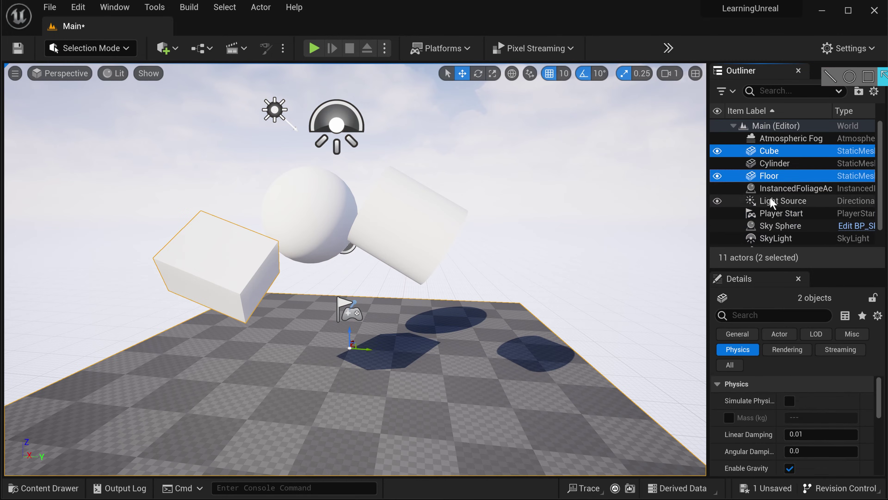
ctrl+click(780, 200)
ctrl+click(772, 227)
ctrl+click(775, 163)
key(ctrl+z)
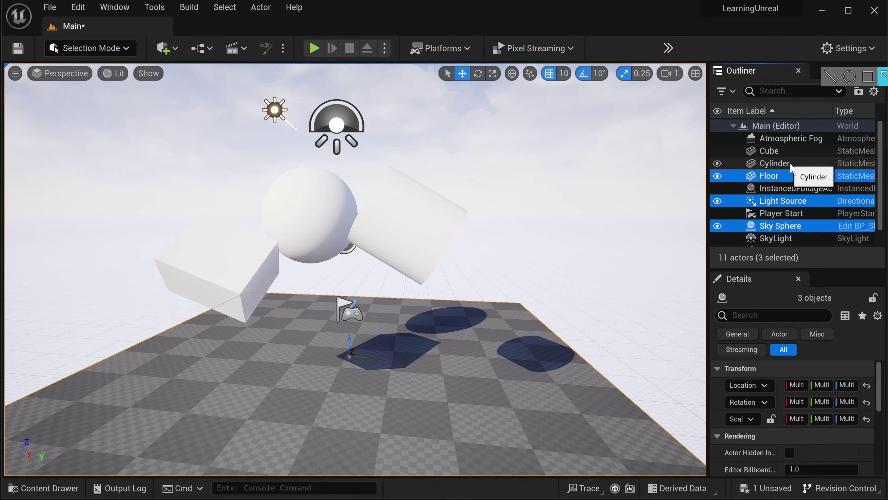
ctrl+click(774, 163)
ctrl+click(783, 151)
right_drag(455, 211, 430, 206)
key(Escape)
mouse_move(399, 245)
right_down()
mouse_move(382, 222)
mouse_move(332, 199)
mouse_move(398, 248)
right_up()
key(w)
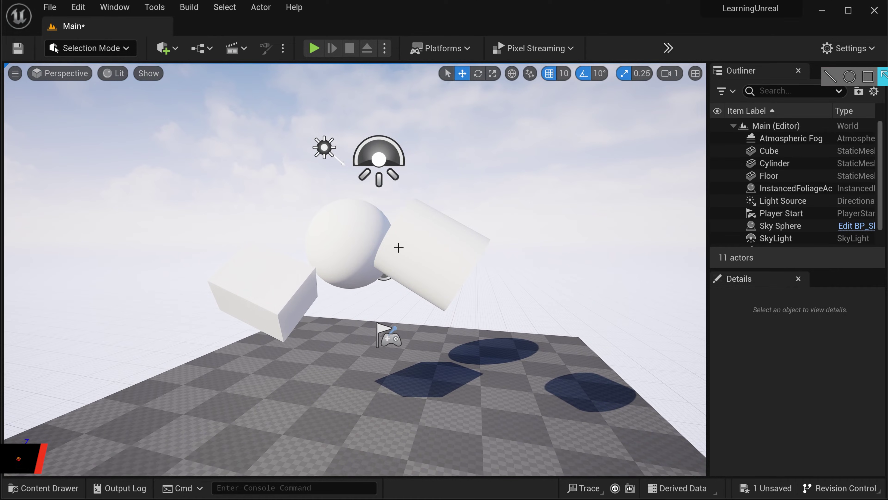
Open the StarterContent Materials folder in the Content Drawer, shrink the thumbnails and browse to the metal materials
click(50, 488)
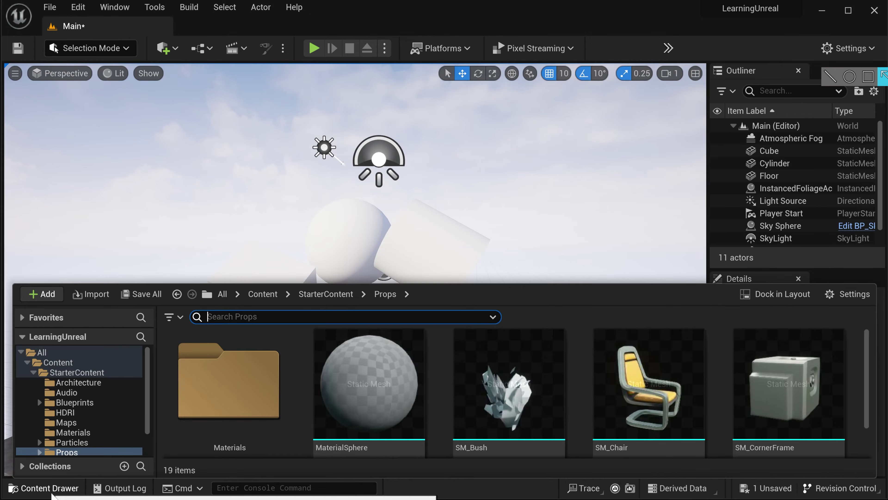
click(82, 372)
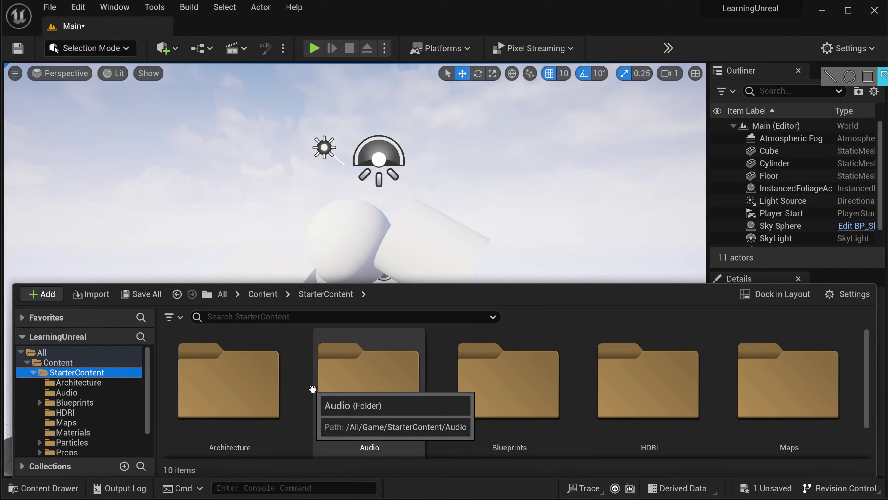
ctrl+scroll(313, 388, down, 3)
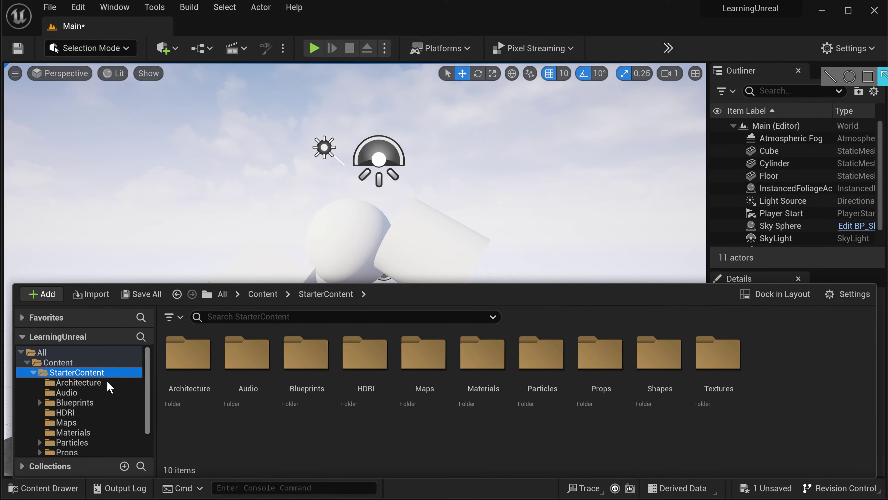
click(96, 433)
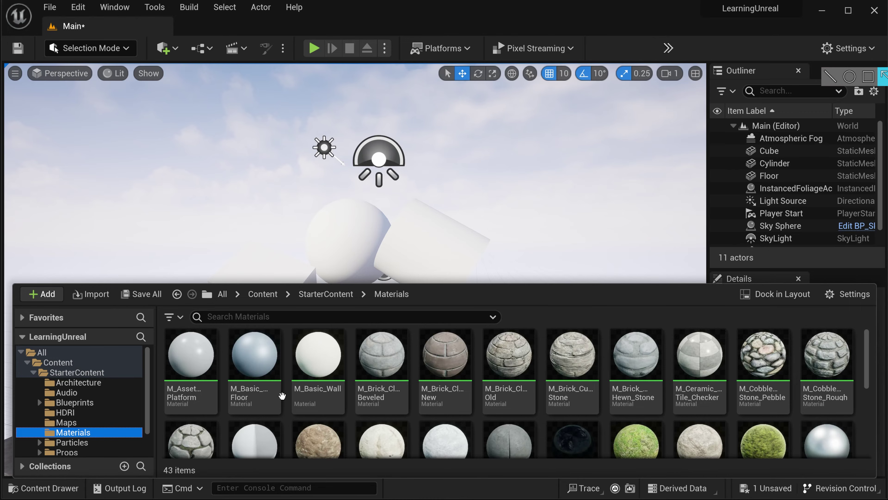
scroll(623, 379, down, 2)
scroll(623, 380, down, 2)
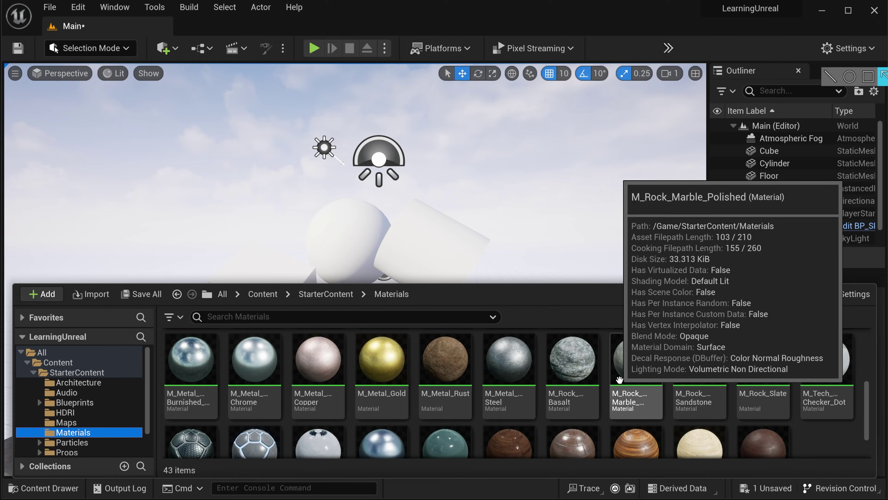
scroll(616, 380, down, 1)
scroll(404, 385, up, 2)
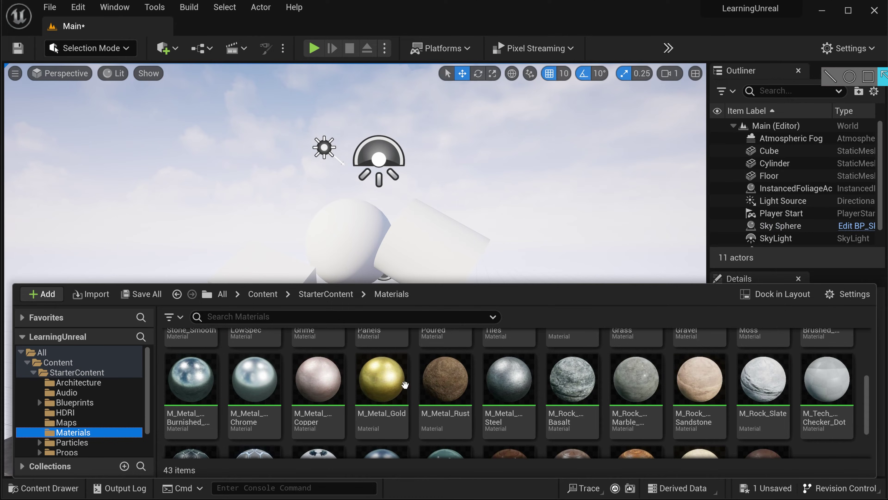
Apply the M_Metal_Gold material to the sphere
mouse_move(372, 241)
right_down()
mouse_move(380, 284)
mouse_move(365, 247)
right_up()
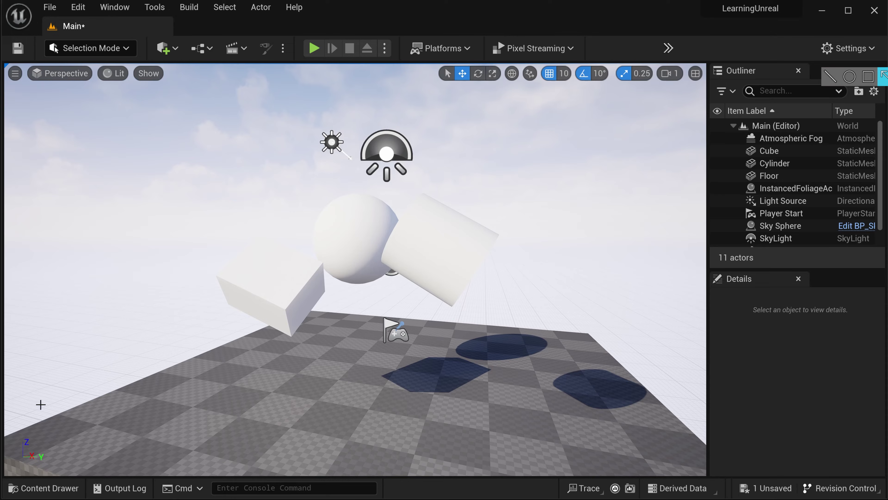
click(38, 488)
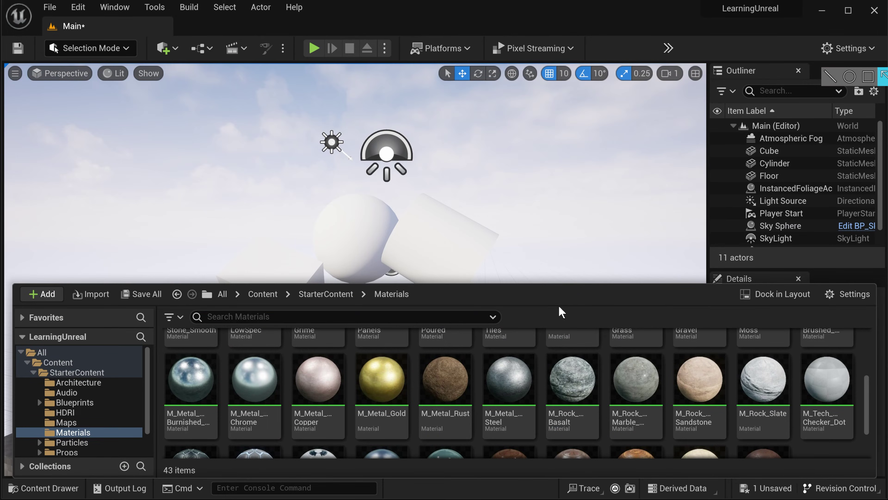
click(381, 379)
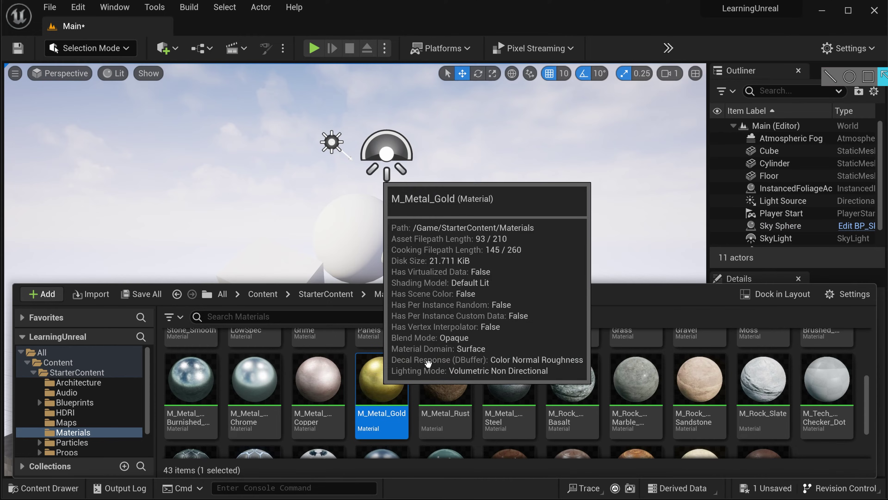
drag(428, 364, 351, 231)
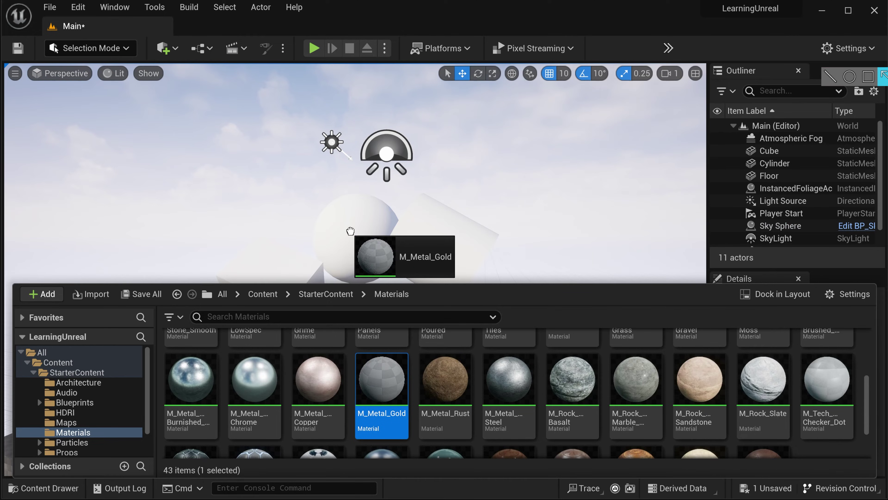
drag(350, 231, 374, 217)
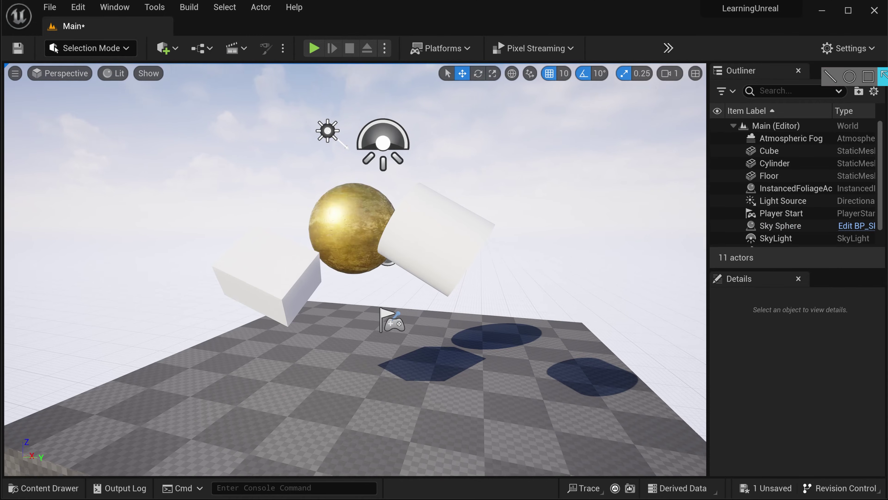
Apply the M_Metal_Steel material to the cylinder
key(w)
key(d)
right_drag(374, 217, 373, 261)
key(s)
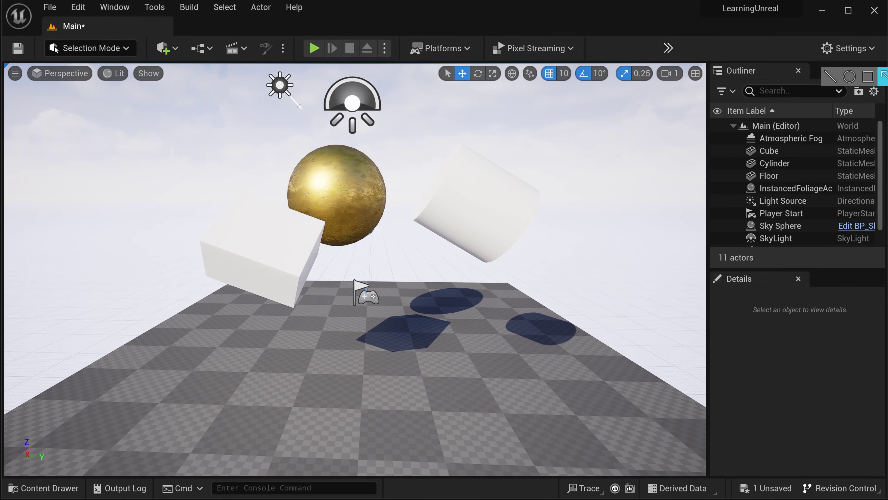
click(43, 488)
drag(509, 380, 490, 220)
Apply the M_Metal_Burnished_Steel material to the cube and view the three textured shapes
right_drag(489, 220, 465, 233)
key(d)
drag(403, 231, 411, 291)
click(45, 488)
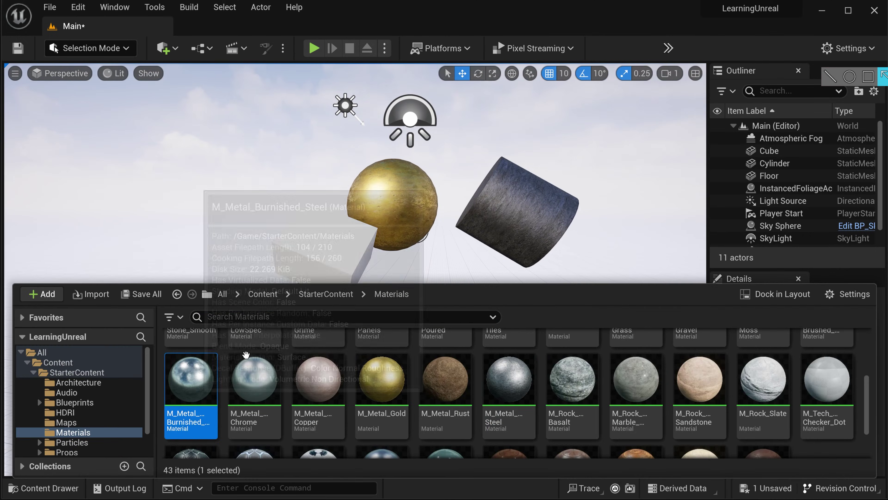
drag(246, 354, 422, 247)
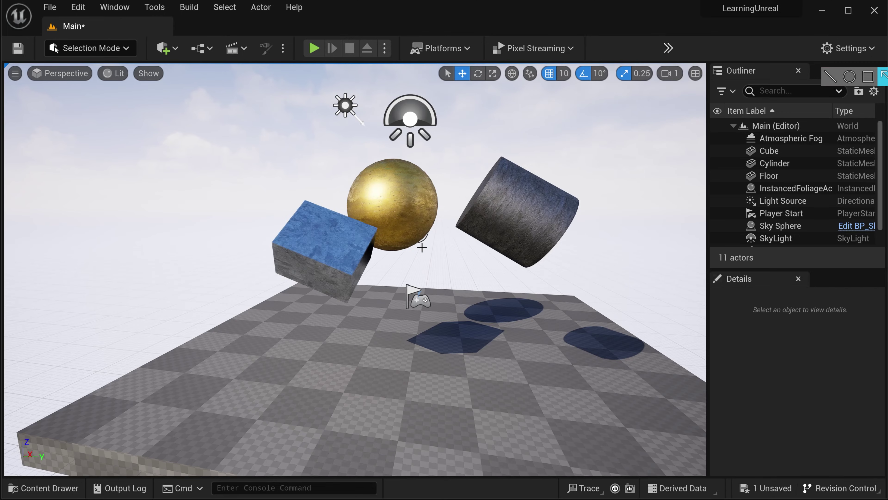
right_drag(422, 247, 433, 247)
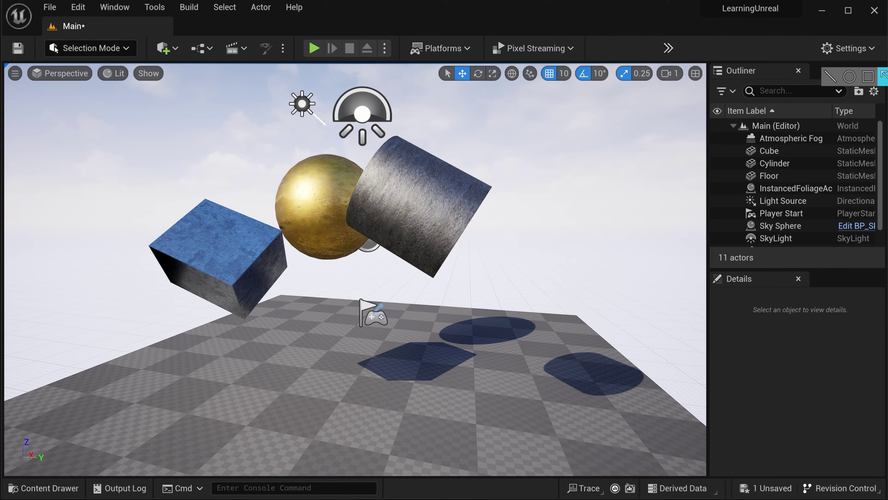
Dock the content browser in the layout below the viewport and reduce its height
click(42, 488)
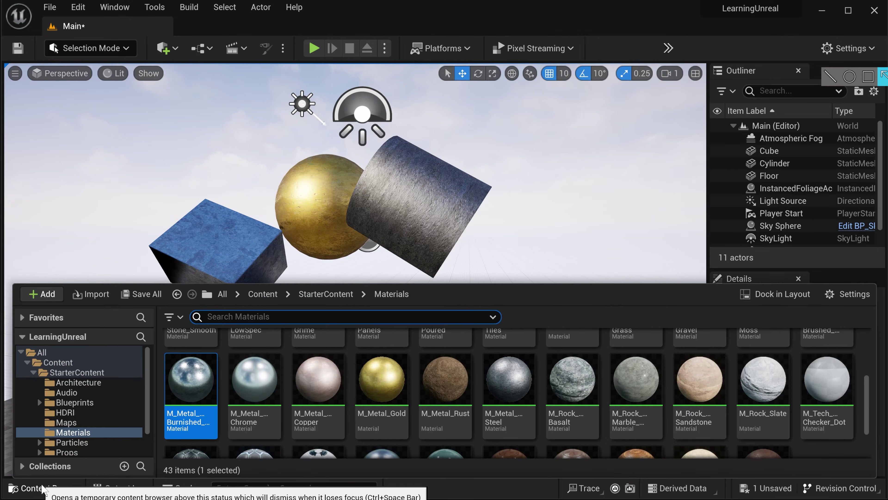
click(765, 295)
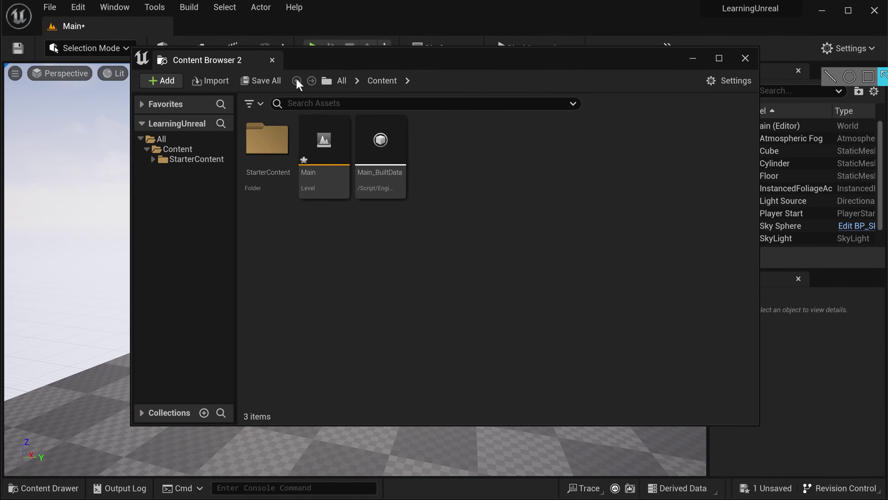
drag(303, 56, 307, 83)
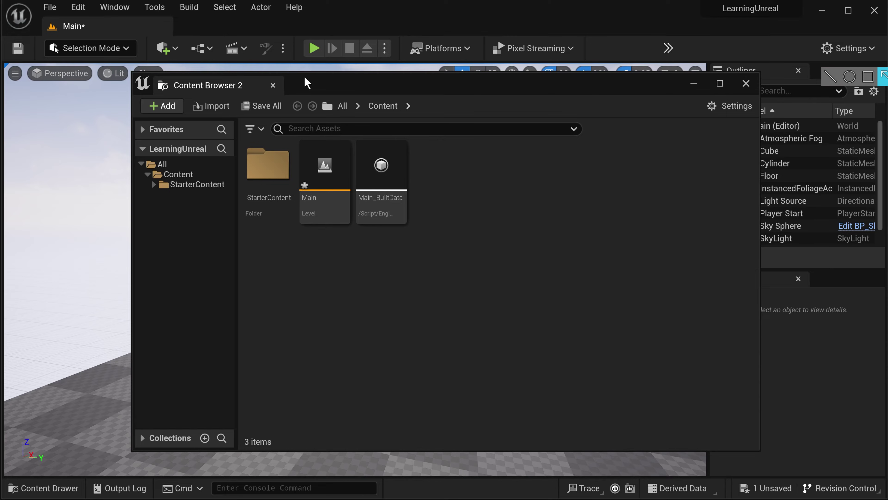
drag(212, 86, 334, 455)
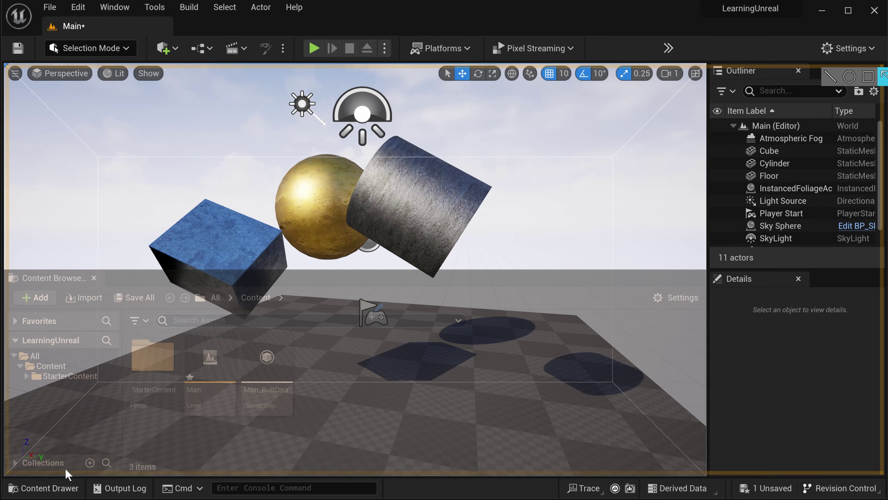
drag(67, 474, 289, 452)
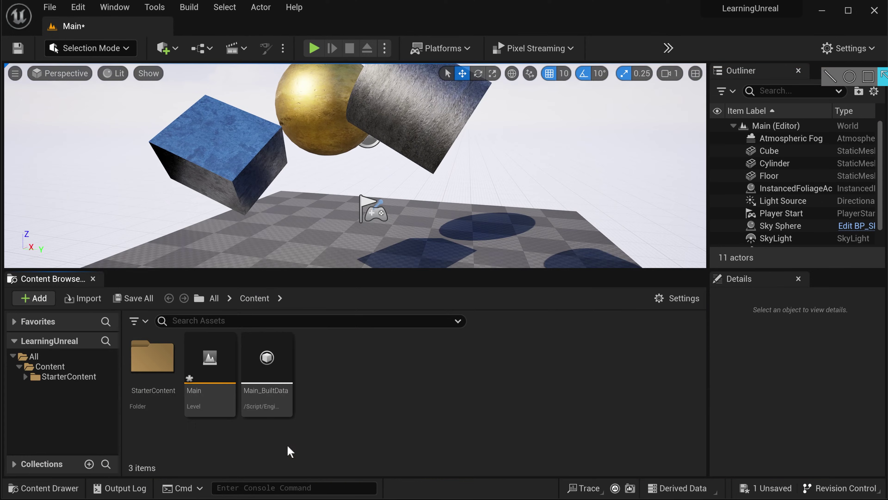
drag(344, 272, 345, 342)
key(s)
mouse_move(356, 201)
right_down()
mouse_move(355, 219)
mouse_move(360, 206)
right_up()
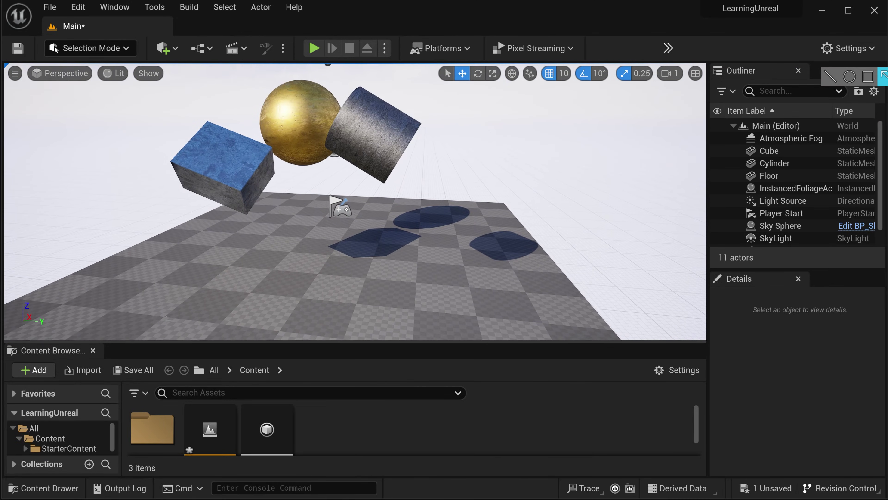
Browse the StarterContent Materials folder in the docked content browser to the rock materials, enlarging the browser for a better view
scroll(152, 432, down, 1)
click(67, 449)
double_click(468, 421)
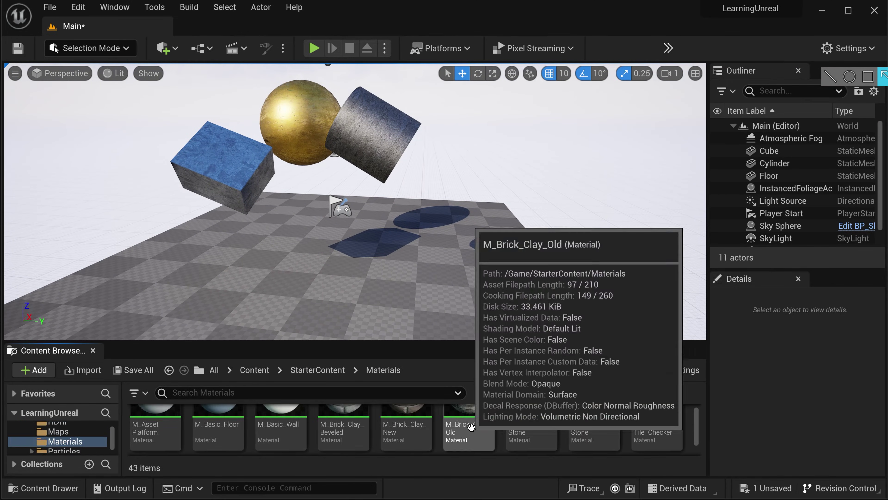
drag(484, 344, 484, 272)
scroll(481, 390, down, 5)
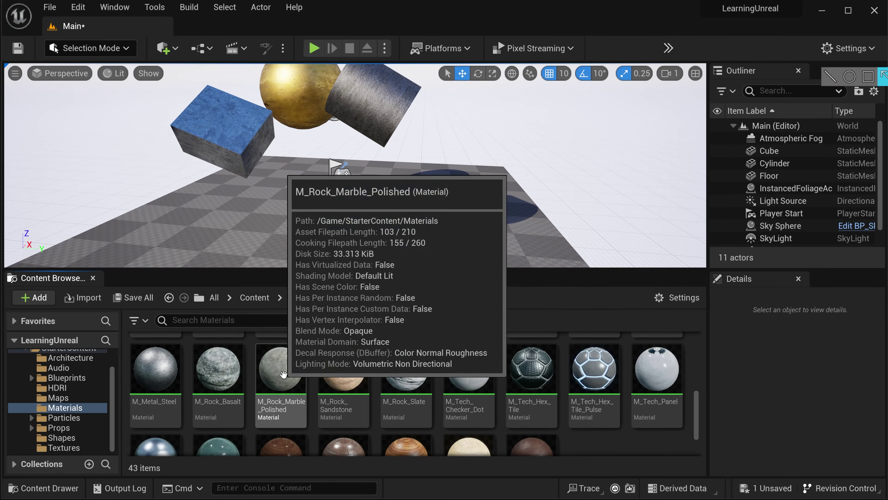
Apply the M_Rock_Marble_Polished material to the floor and view it from other angles
drag(282, 382, 405, 234)
mouse_move(405, 234)
right_down()
mouse_move(389, 213)
mouse_move(405, 227)
right_up()
key(s)
scroll(406, 392, up, 1)
key(a)
mouse_move(358, 192)
right_down()
mouse_move(343, 192)
mouse_move(378, 192)
mouse_move(350, 192)
mouse_move(358, 192)
right_up()
key(w)
key(d)
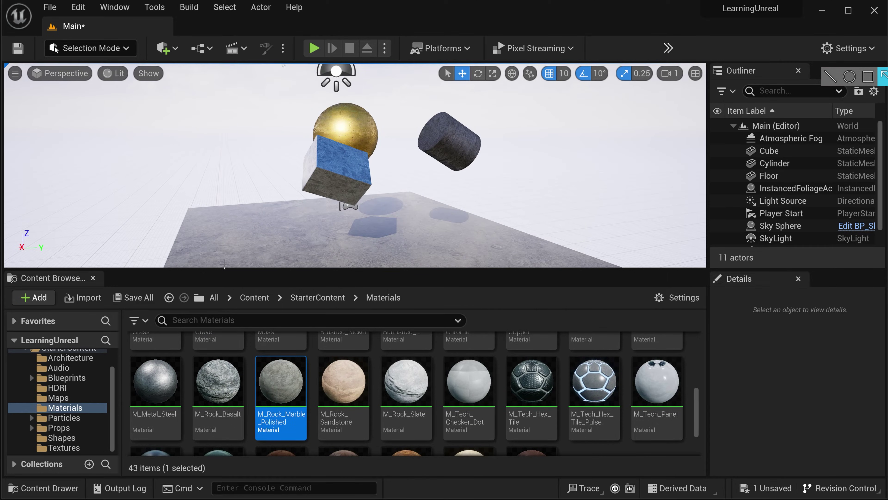
Close the docked content browser and bring the three shapes and the marble floor into view
click(93, 279)
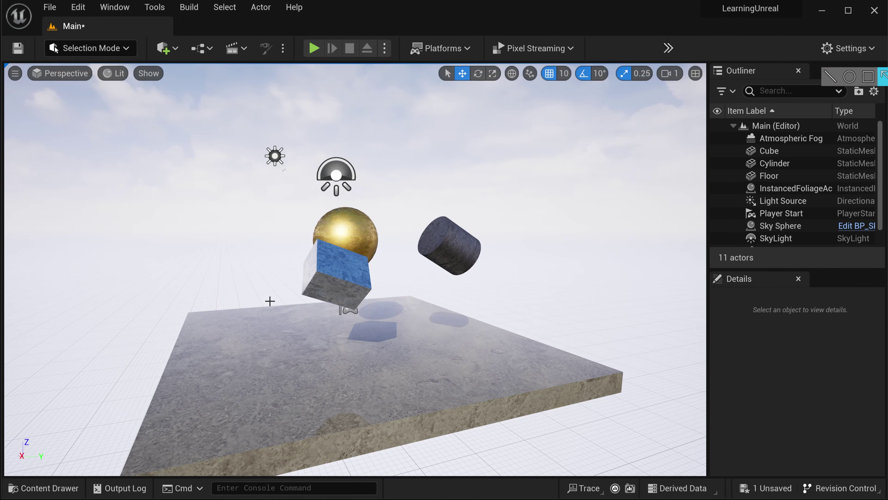
mouse_move(270, 301)
right_down()
mouse_move(245, 307)
mouse_move(270, 301)
right_up()
key(d)
key(w)
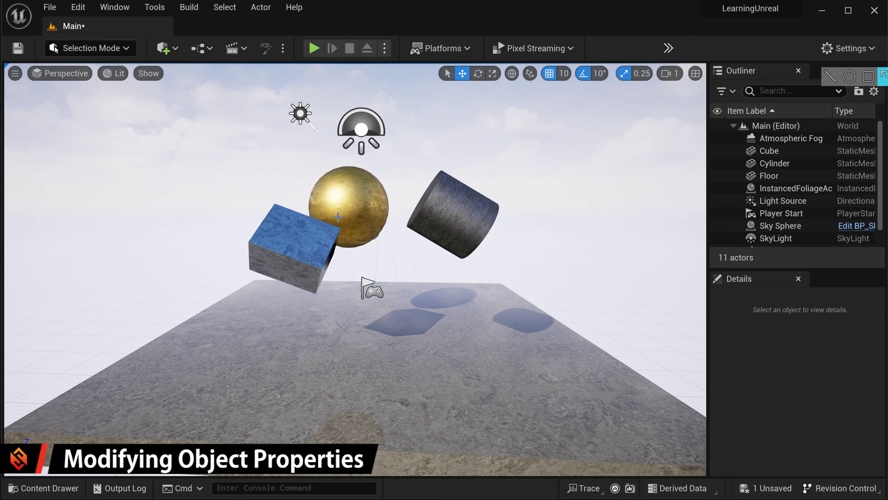
Select the gold sphere and enlarge the Details panel to show more of its properties
right_drag(402, 268, 409, 273)
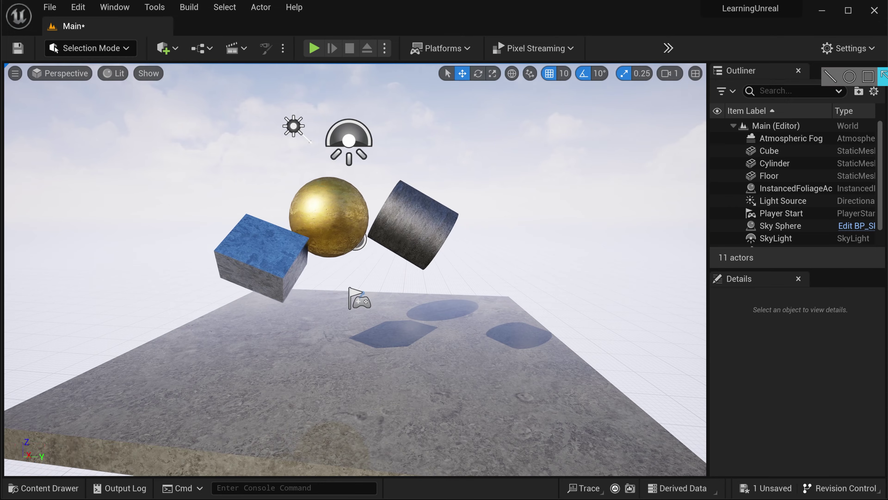
click(332, 217)
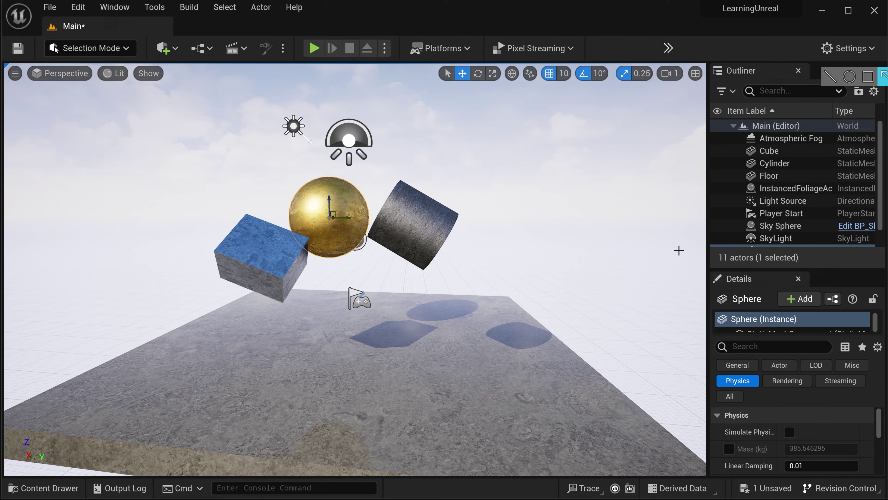
drag(705, 269, 694, 200)
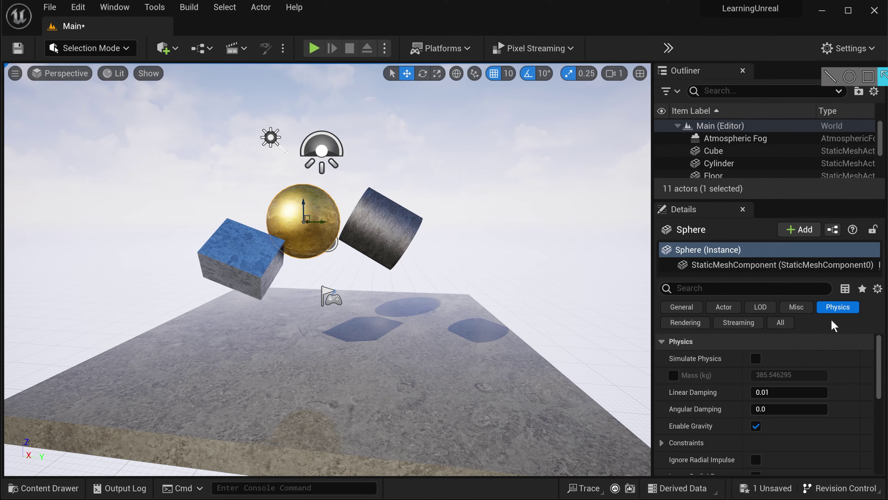
Examine the sphere's General, Actor, LOD, Misc, Physics, Rendering and Streaming property categories, ending with all properties shown
click(682, 307)
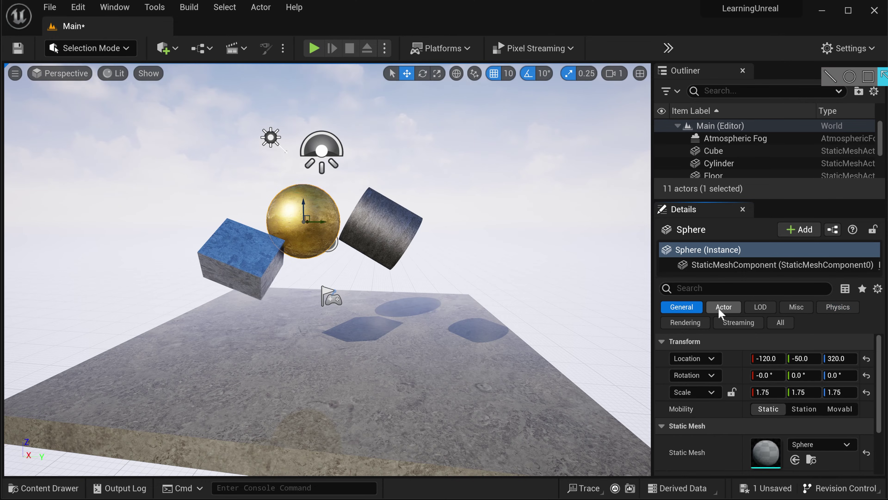
click(721, 308)
click(761, 307)
click(797, 308)
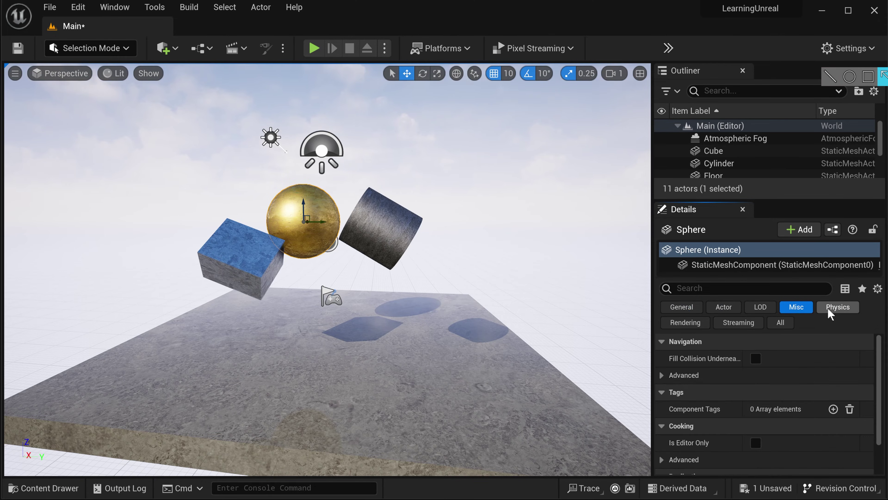
click(832, 311)
click(686, 322)
click(738, 322)
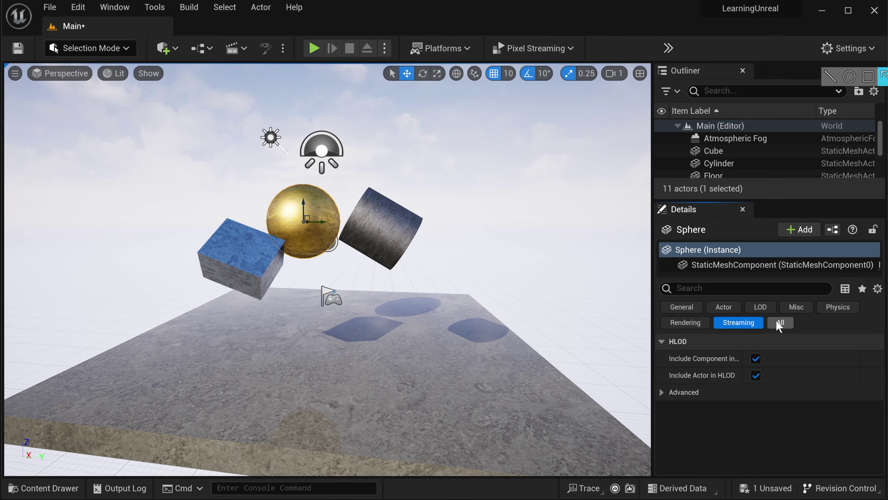
click(779, 324)
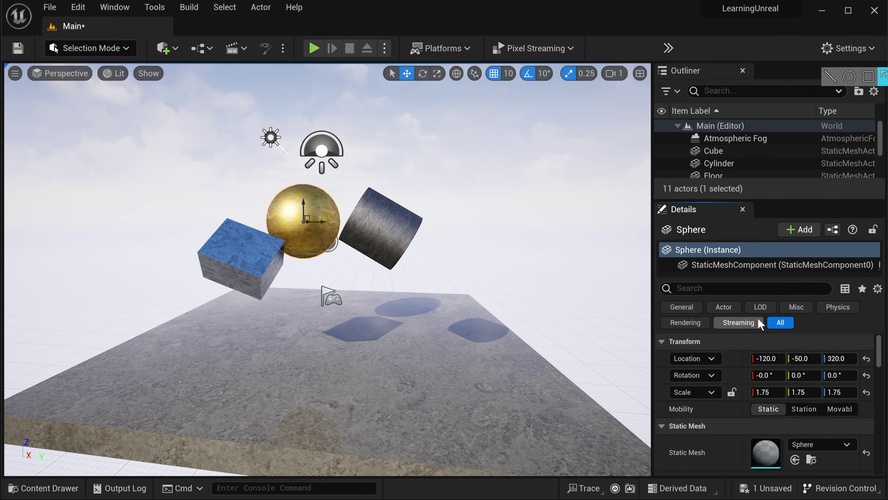
Move the sphere to location X -212, Y -18, Z 347 through its transform values
drag(774, 359, 743, 359)
drag(818, 357, 851, 359)
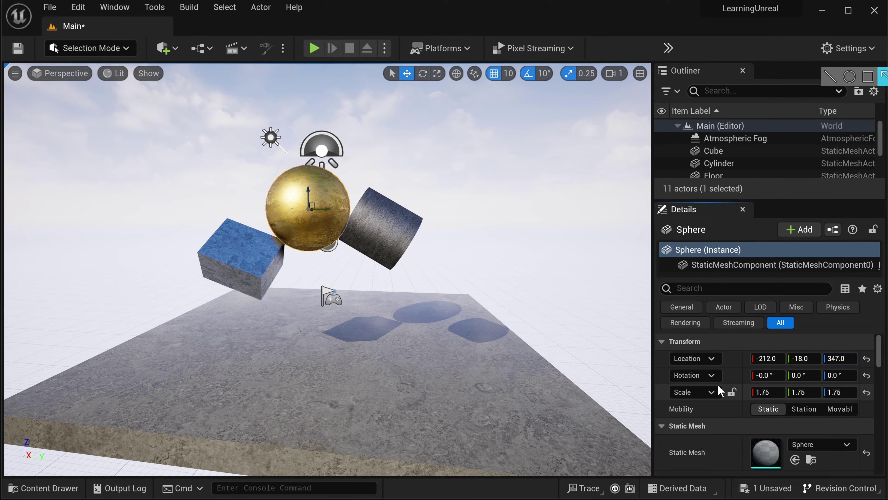
Look at the mesh choices for the sphere's Static Mesh property without changing the mesh
scroll(718, 384, down, 1)
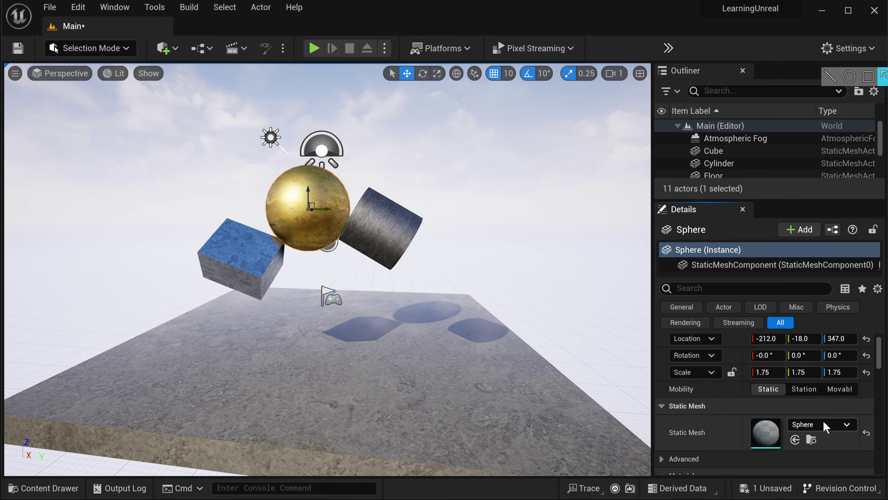
click(848, 424)
click(847, 424)
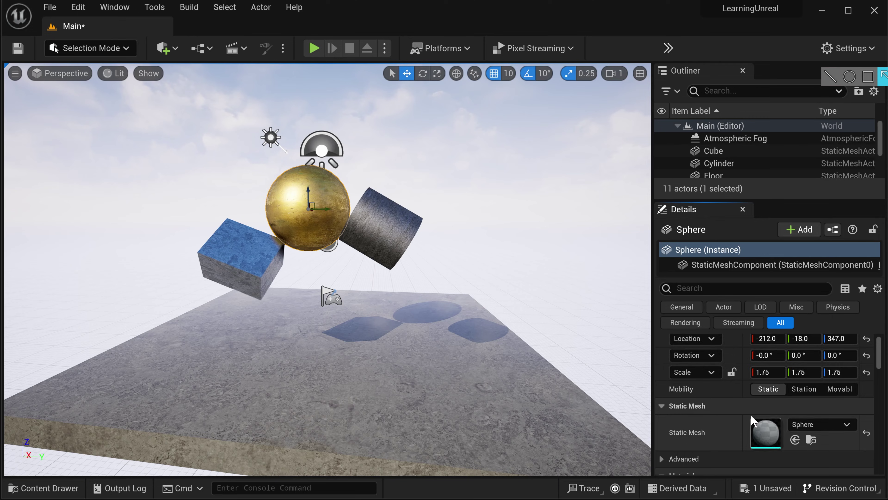
Search the sphere's material choices for wood, try an M_Wood_Floor_Walnut material on it and undo the replacement
scroll(720, 407, down, 6)
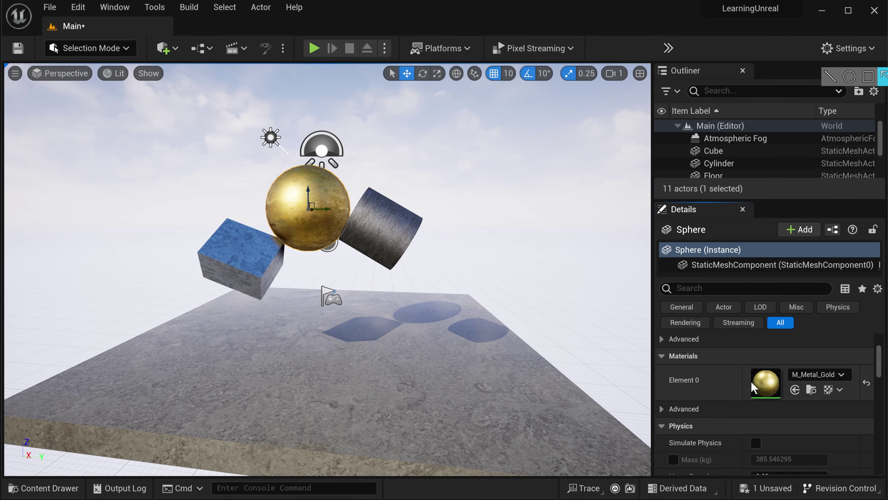
click(841, 374)
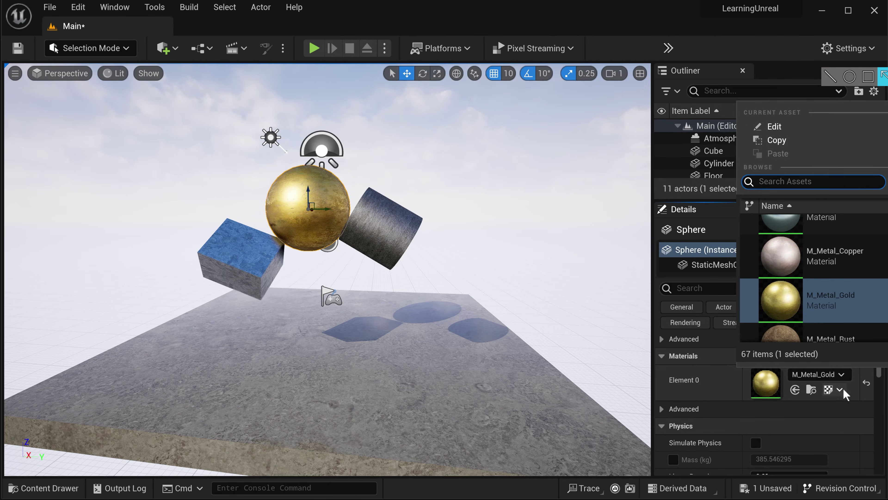
text(wood)
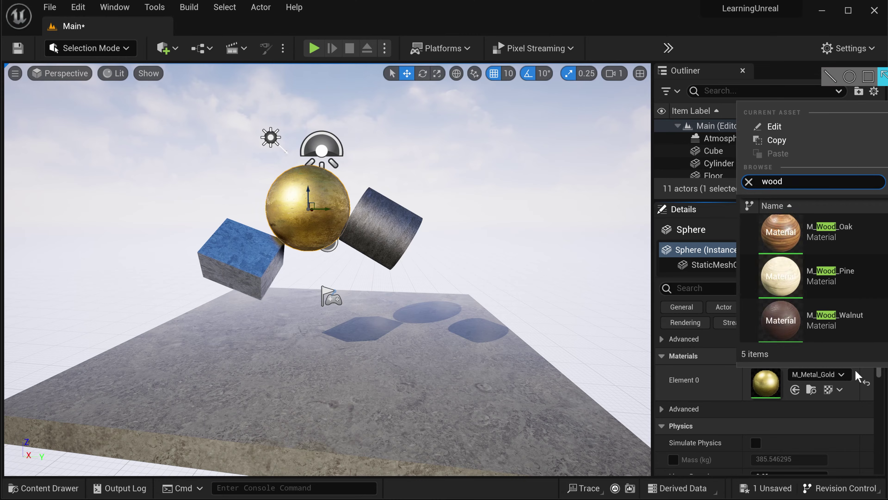
scroll(825, 309, up, 3)
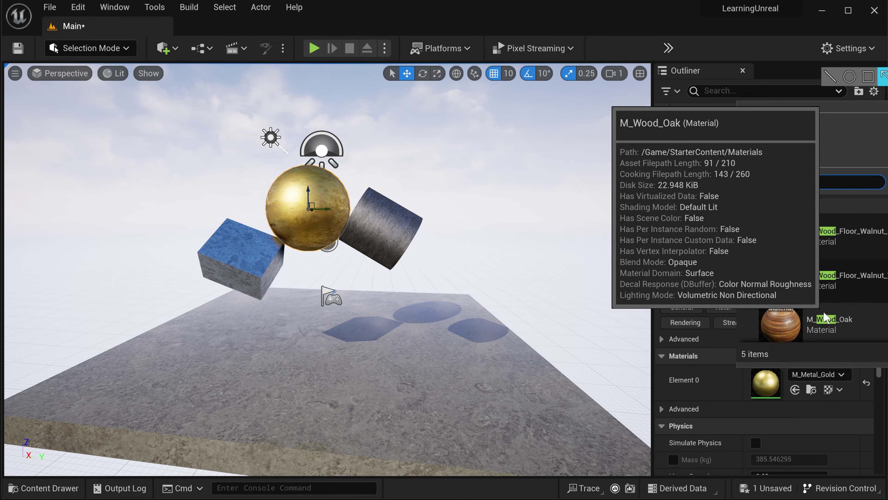
click(834, 288)
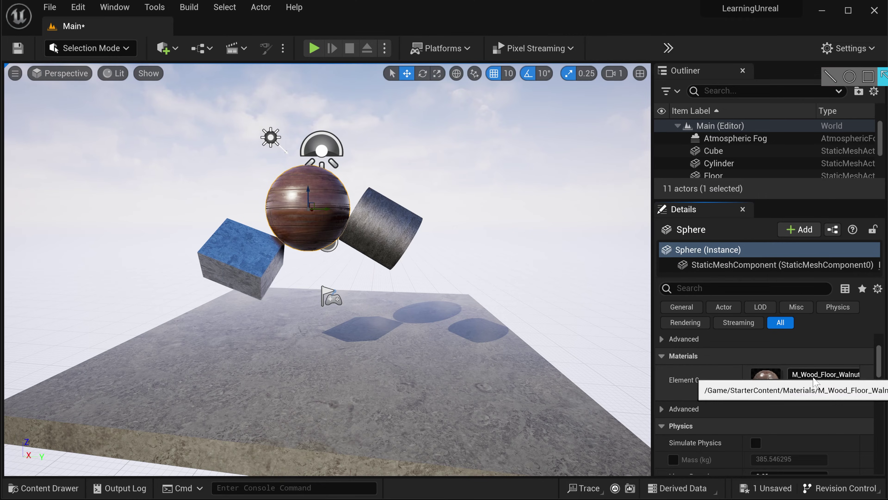
key(ctrl+z)
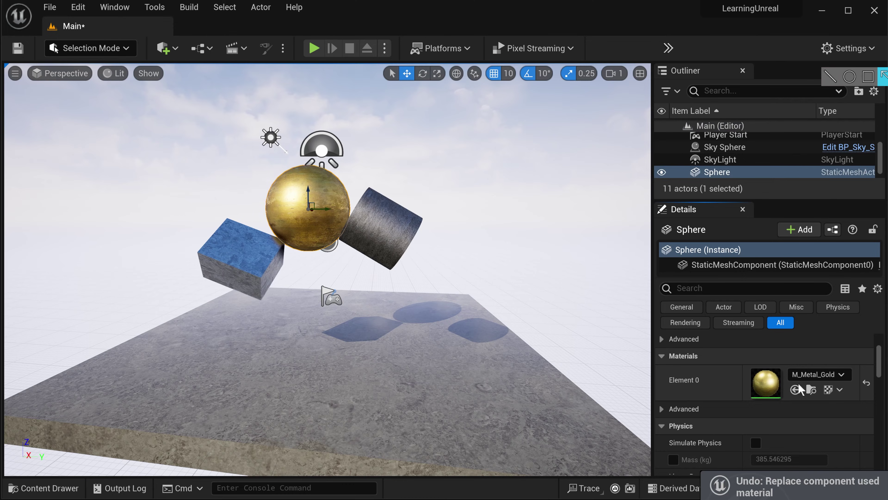
Look through the sphere's remaining properties and enable Simulate Physics for it
scroll(734, 364, down, 8)
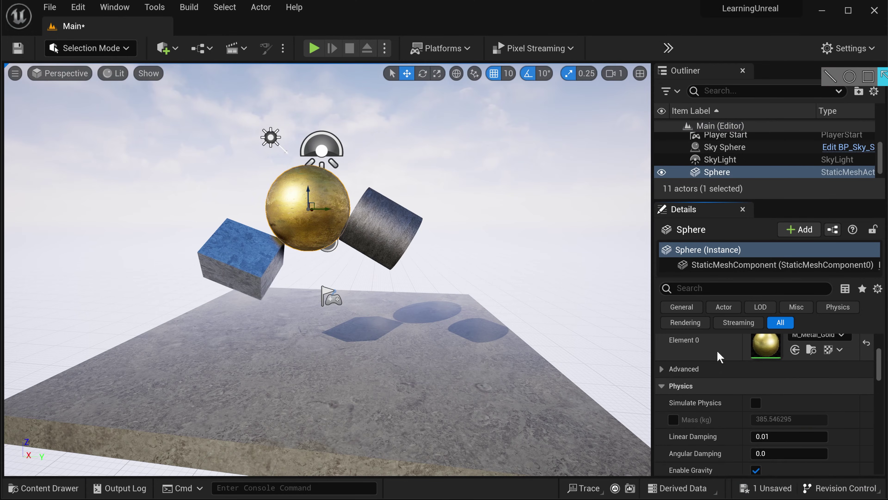
scroll(735, 378, down, 10)
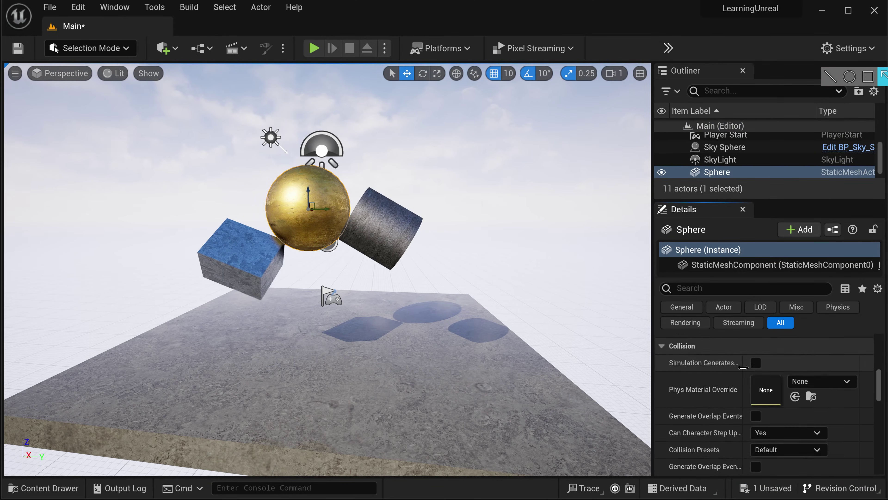
scroll(741, 389, down, 12)
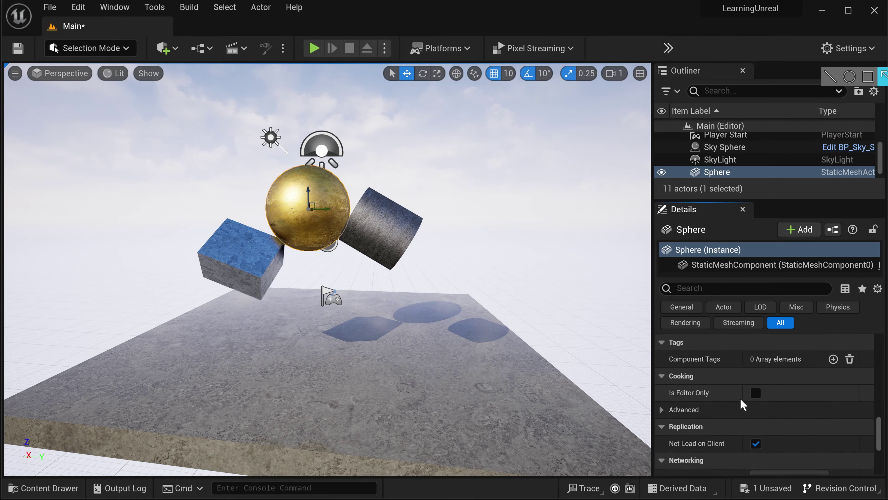
drag(879, 454, 875, 376)
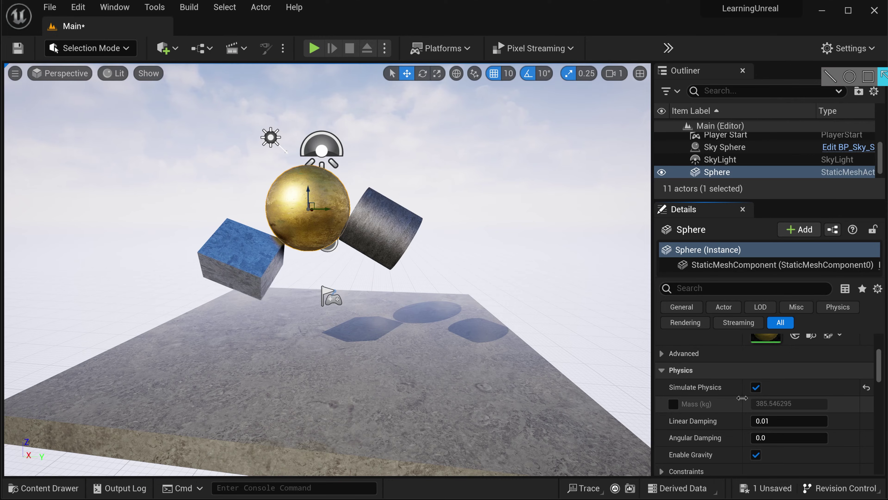
Play the level to test the sphere's physics, stop playing and view the sphere from another side
right_drag(352, 249, 347, 227)
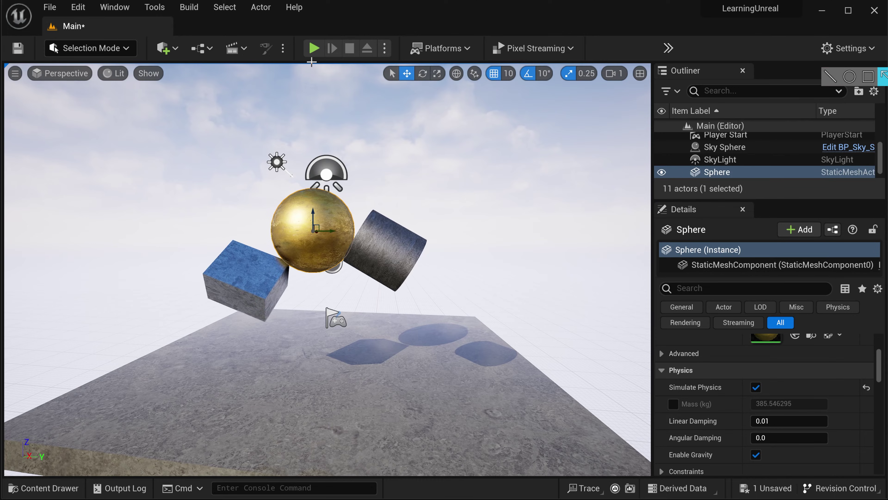
click(314, 48)
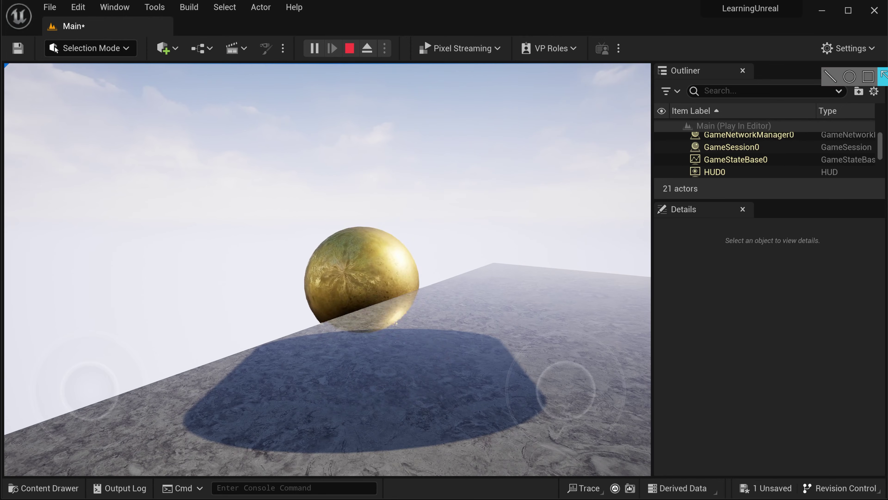
key(Escape)
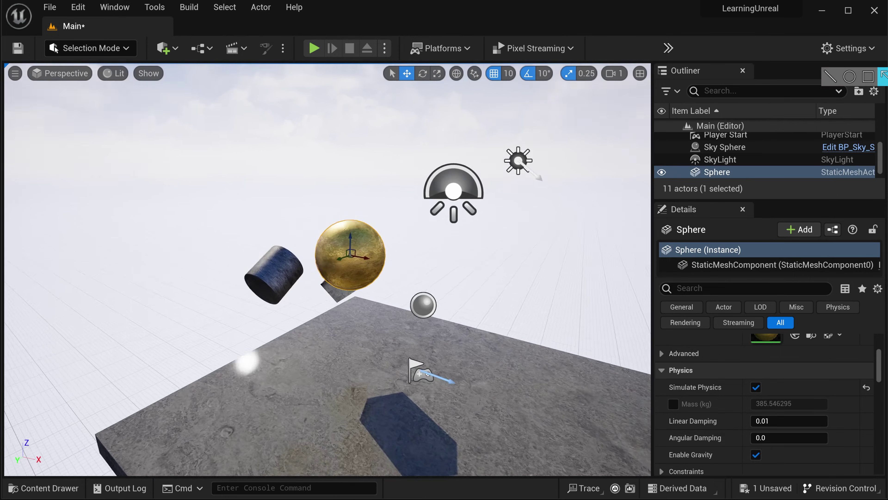
key(d)
right_drag(425, 384, 407, 394)
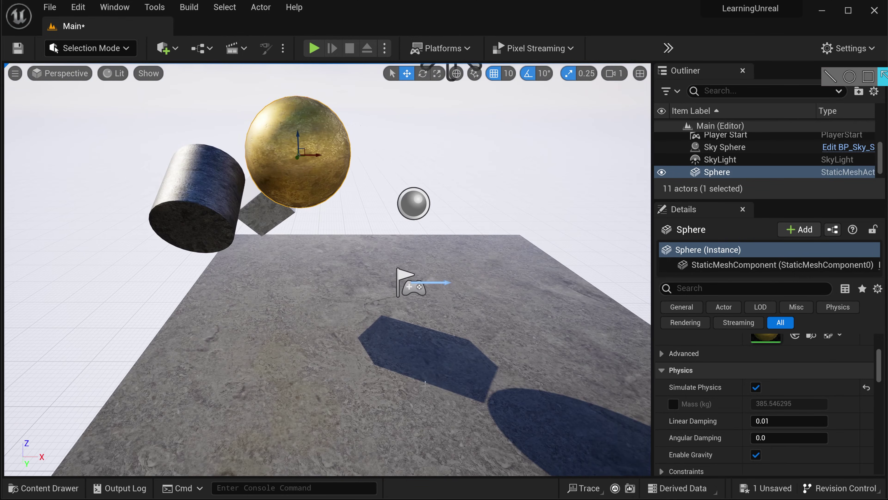
Turn the Player Start around to face the opposite direction and move it along the X axis toward the floor's edge
click(420, 290)
key(e)
drag(406, 294, 343, 294)
key(w)
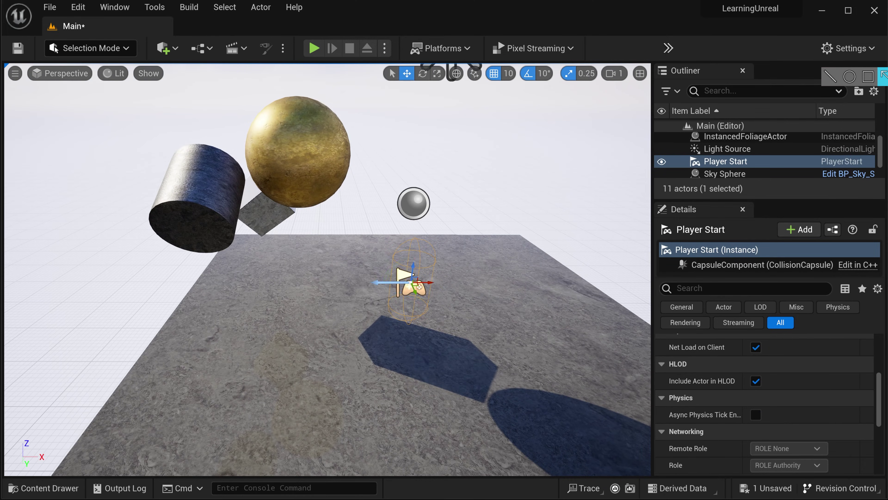
mouse_move(380, 283)
right_down()
mouse_move(455, 286)
mouse_move(365, 283)
right_up()
drag(441, 282, 543, 287)
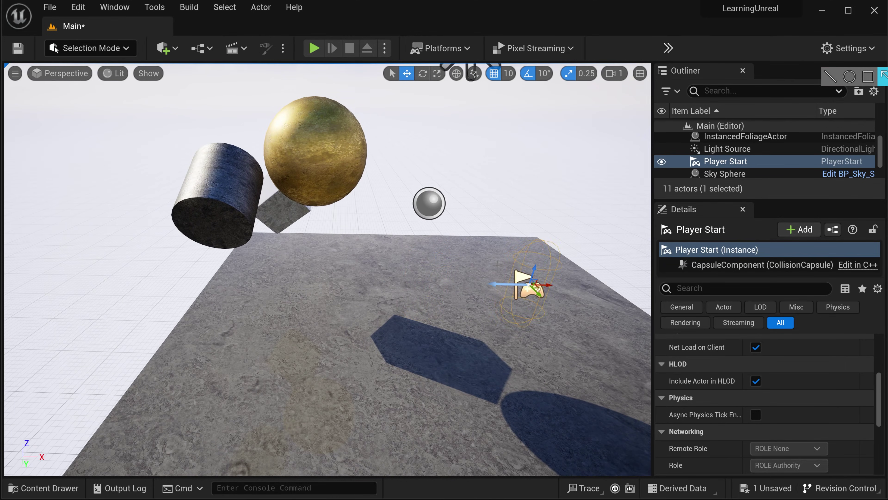
Select the cube and the cylinder together, show only their physics properties and enable Simulate Physics for both
right_drag(467, 260, 364, 250)
key(d)
right_drag(385, 334, 431, 341)
key(s)
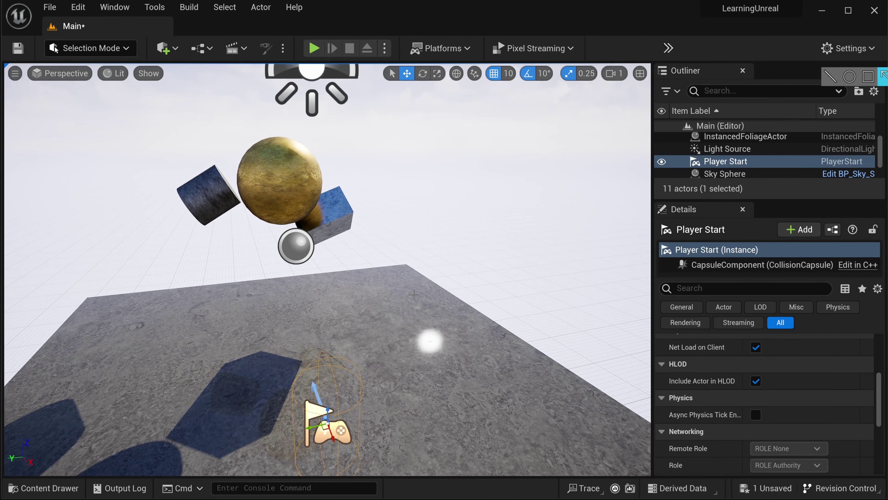
click(334, 217)
alt+drag(266, 211, 517, 211)
shift+click(464, 223)
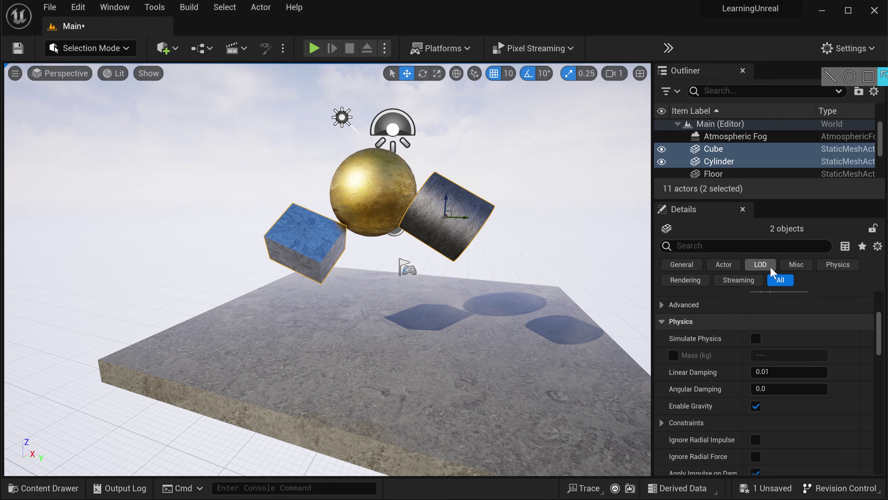
drag(879, 331, 879, 308)
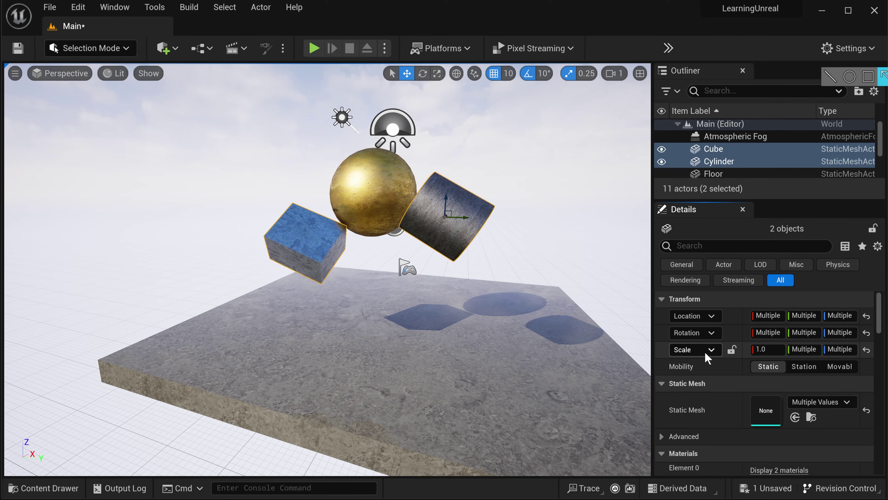
click(840, 268)
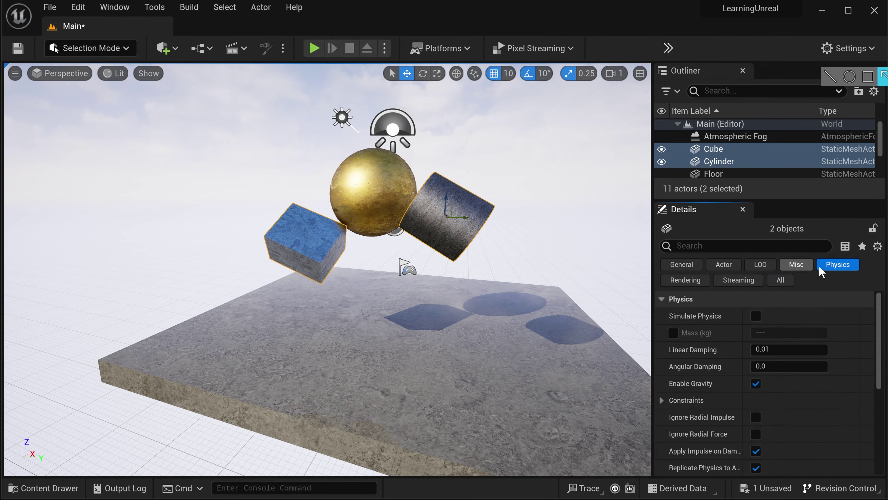
click(756, 317)
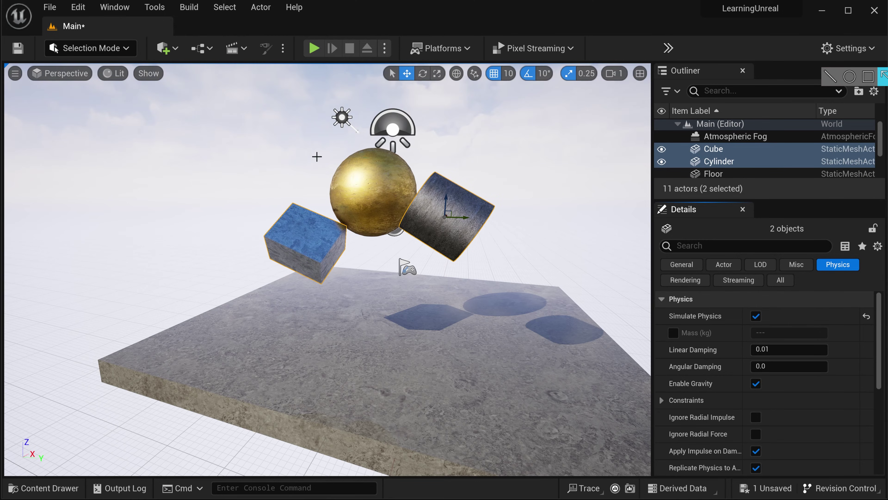
Play the level to test the physics of the three shapes, stop playing and save the level
click(314, 52)
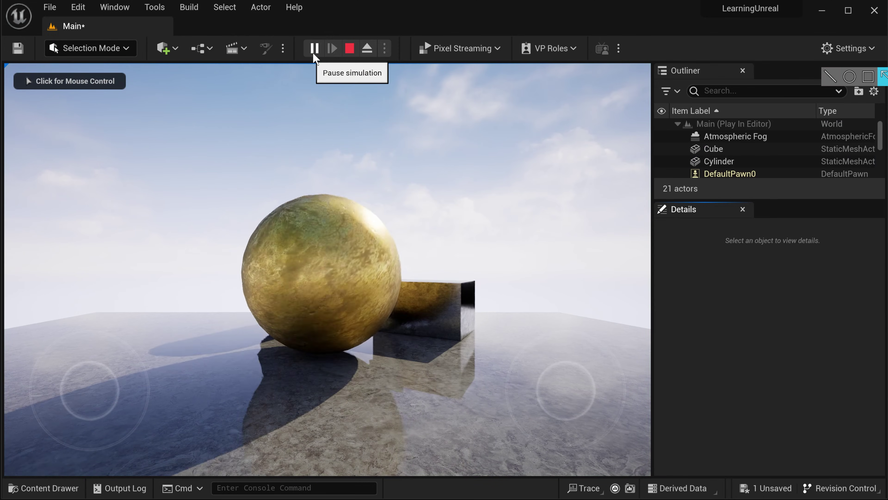
click(324, 232)
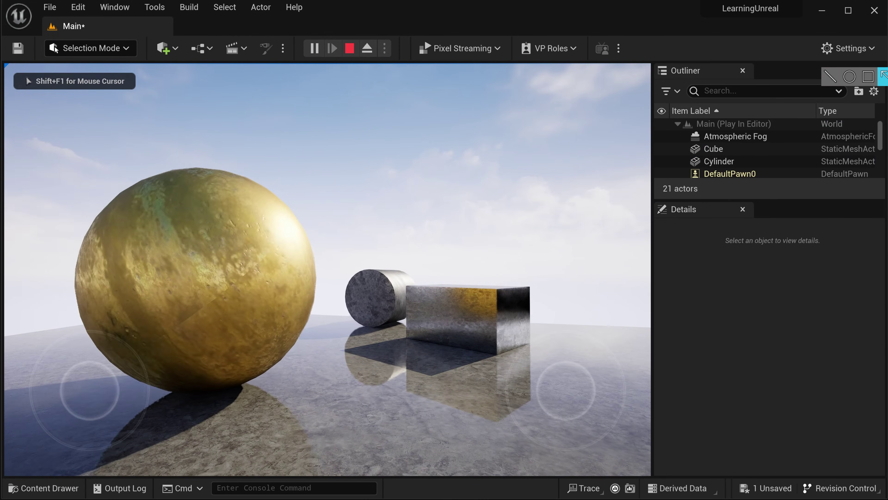
key(d)
key(s)
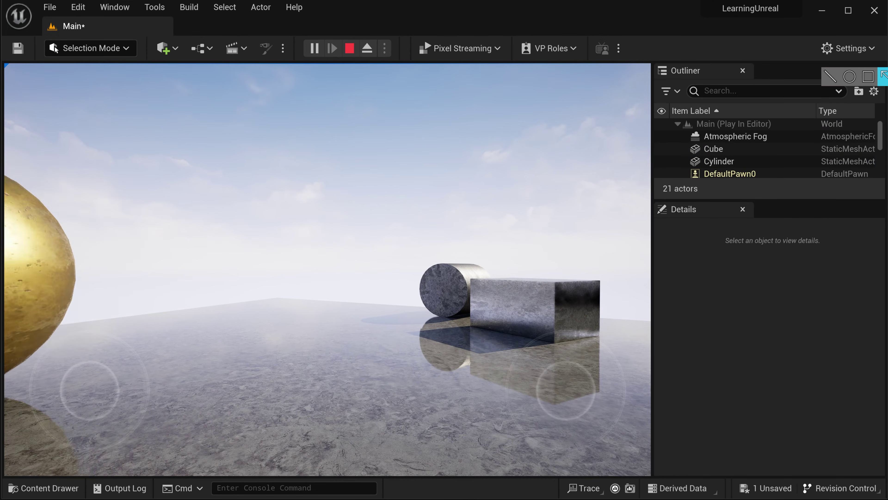
key(Escape)
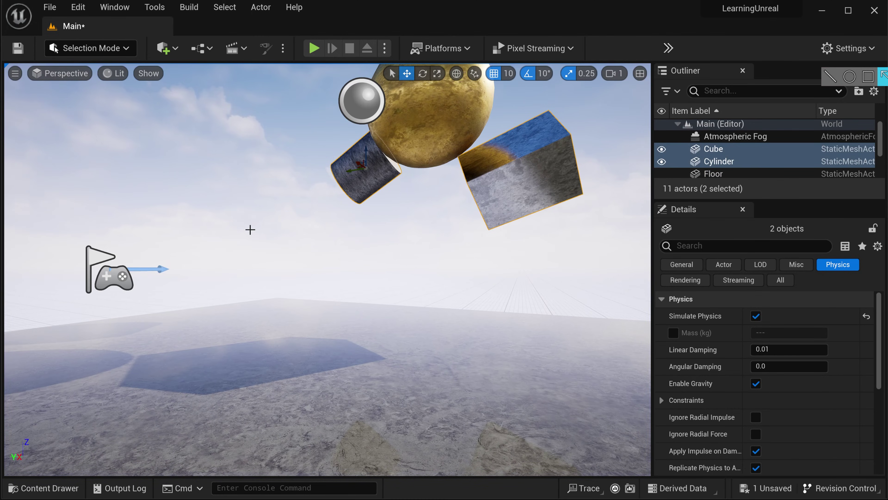
key(ctrl+s)
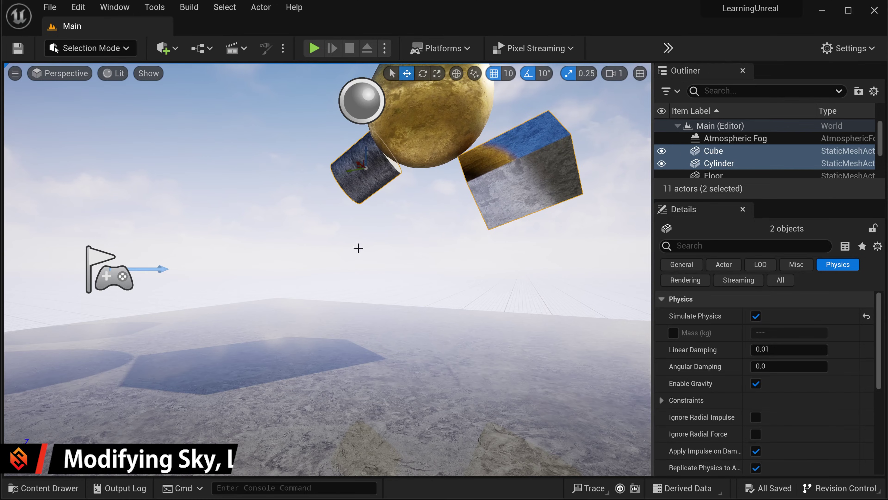
Enlarge the Outliner to list all actors and select the Atmospheric Fog
right_drag(371, 257, 498, 272)
key(s)
key(w)
key(d)
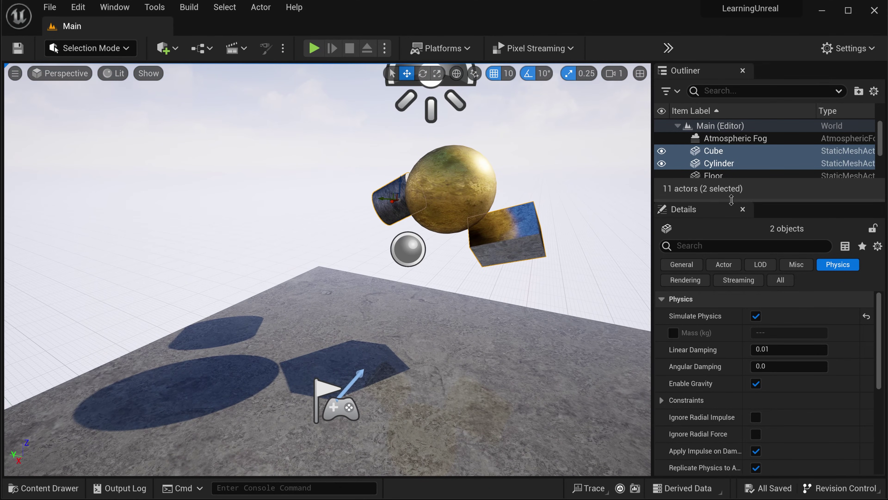
drag(705, 199, 720, 339)
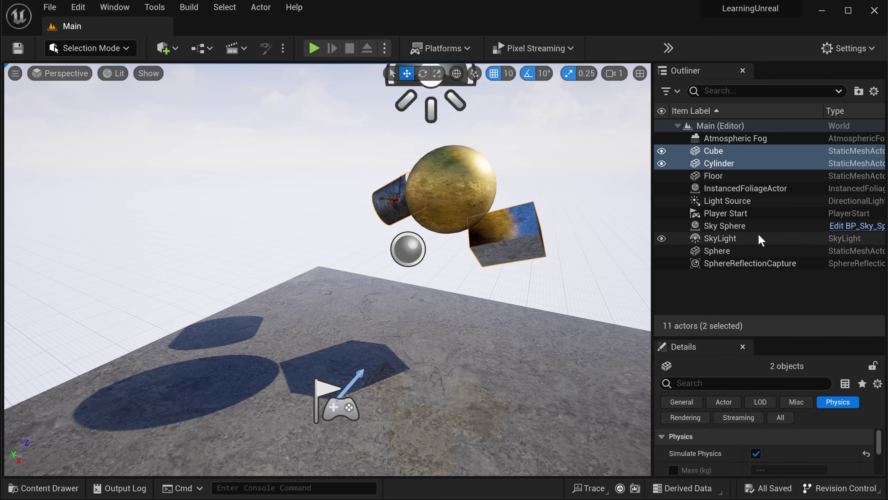
click(750, 140)
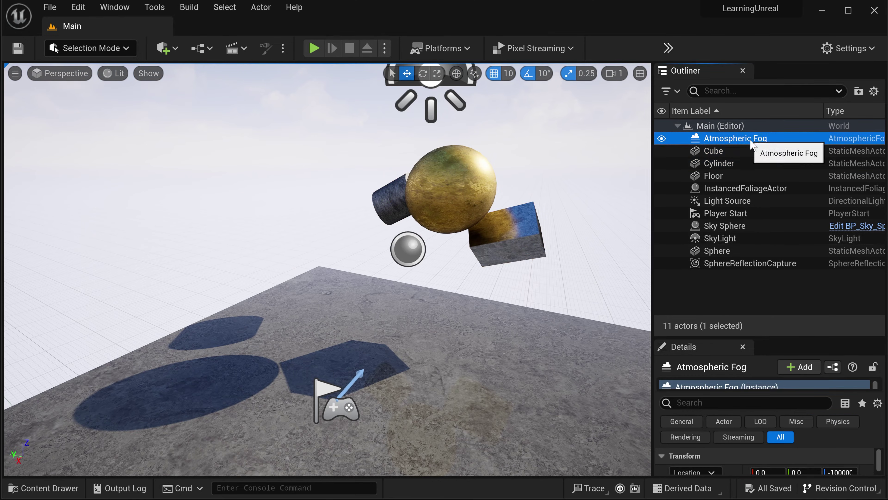
drag(728, 339, 737, 288)
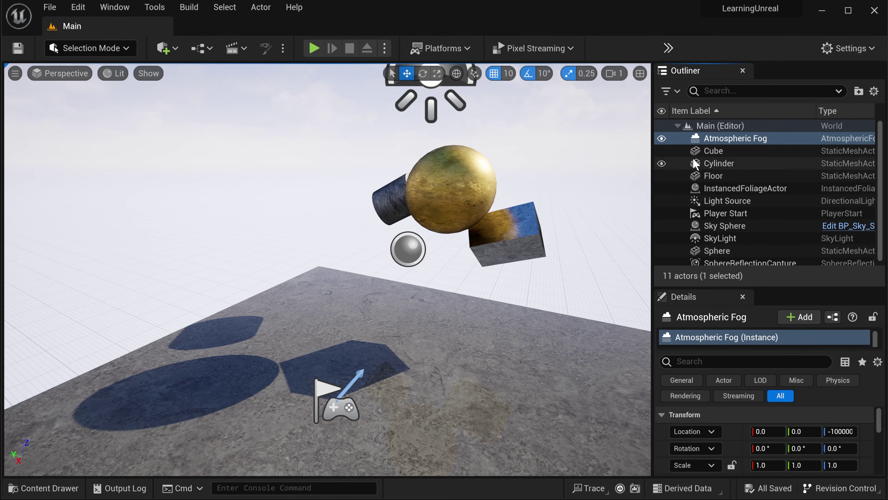
Hide and show the Atmospheric Fog repeatedly to compare its effect on the scene, leaving it shown
click(662, 140)
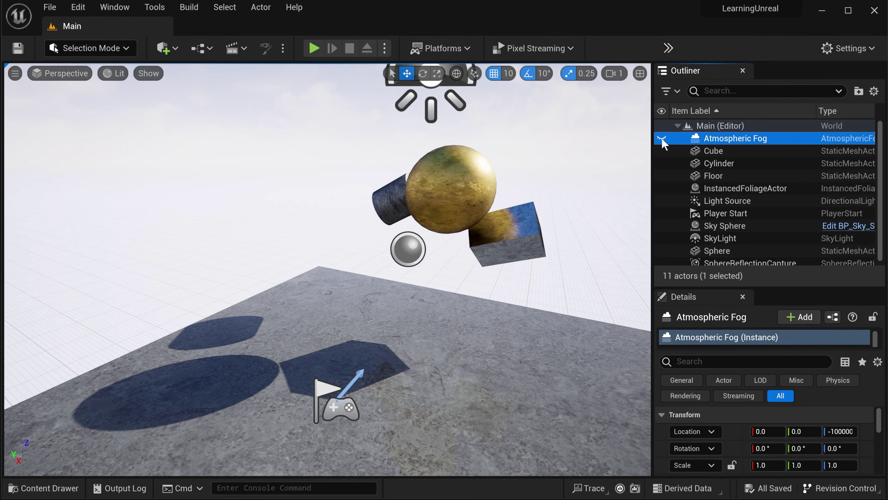
click(662, 140)
click(662, 140)
click(662, 139)
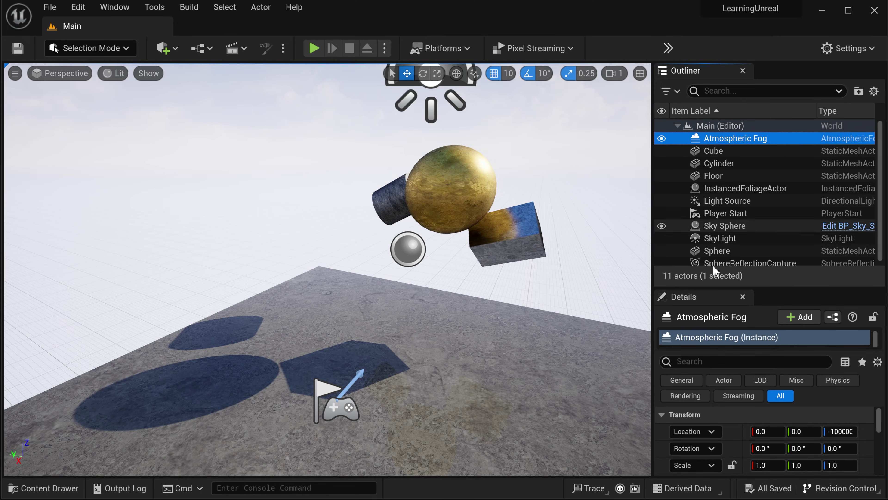
Try out the Atmospheric Fog's atmosphere settings and set its Mie Scattering Scale to 0.090414
scroll(729, 425, down, 5)
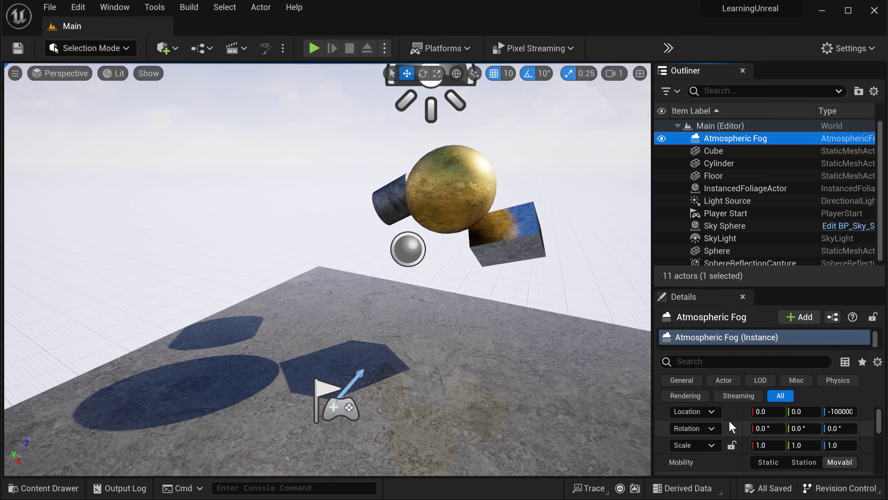
scroll(733, 424, down, 1)
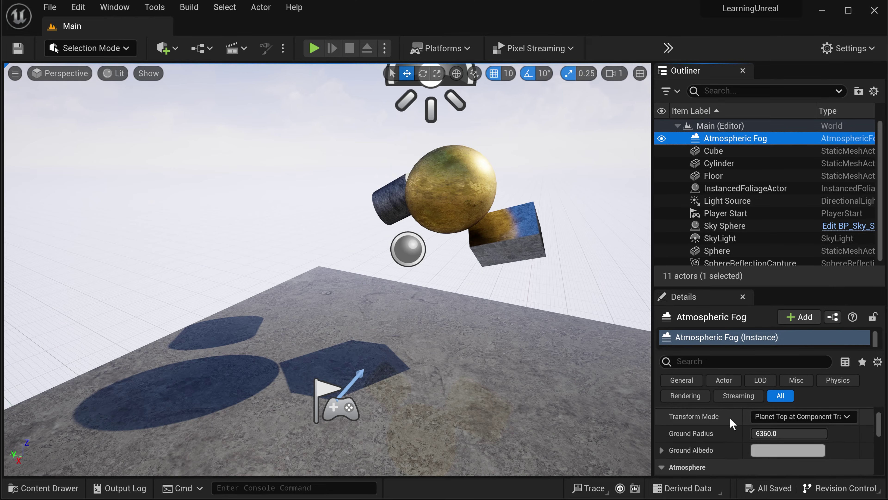
scroll(732, 424, down, 3)
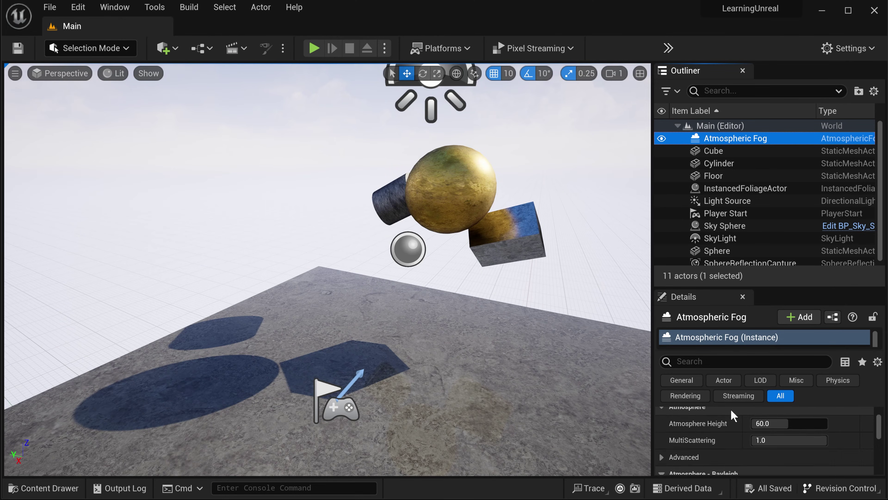
mouse_move(776, 443)
mouse_down()
mouse_move(805, 443)
mouse_move(787, 430)
mouse_move(769, 437)
mouse_up()
scroll(718, 444, down, 2)
scroll(719, 447, down, 2)
scroll(768, 430, down, 3)
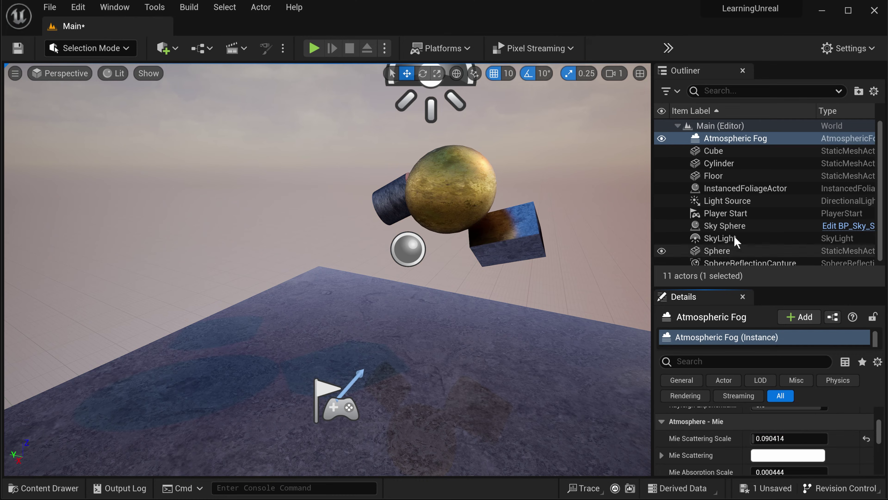
Rotate the Light Source to about 340° on Y and about 4.83° on Z to shift the sun's glow in the sky
click(741, 202)
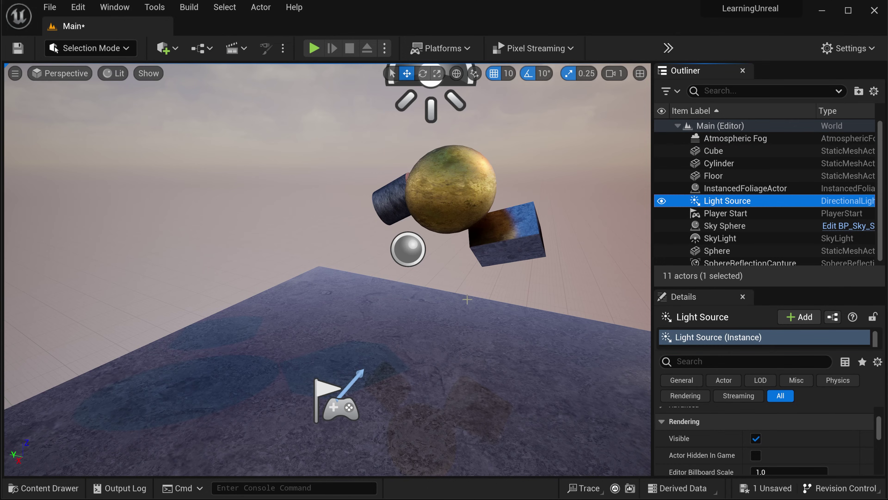
scroll(468, 299, down, 5)
key(w)
right_drag(473, 202, 483, 142)
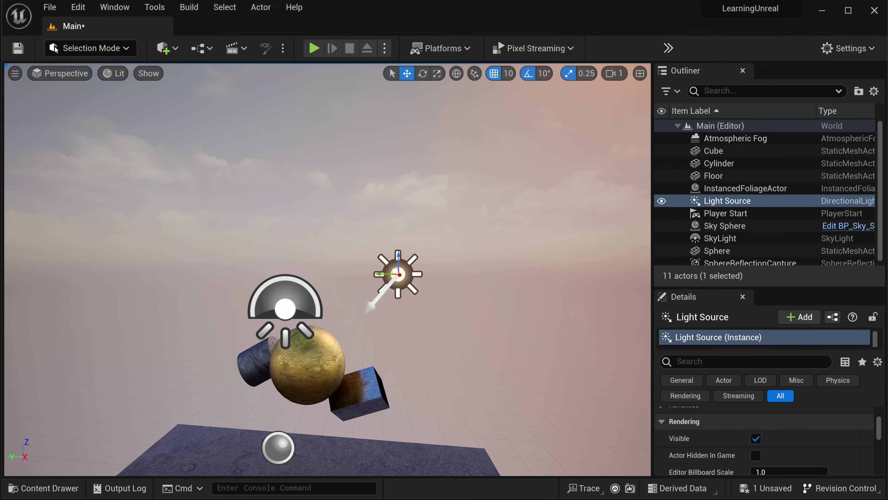
right_drag(328, 270, 421, 191)
key(d)
right_drag(490, 151, 487, 148)
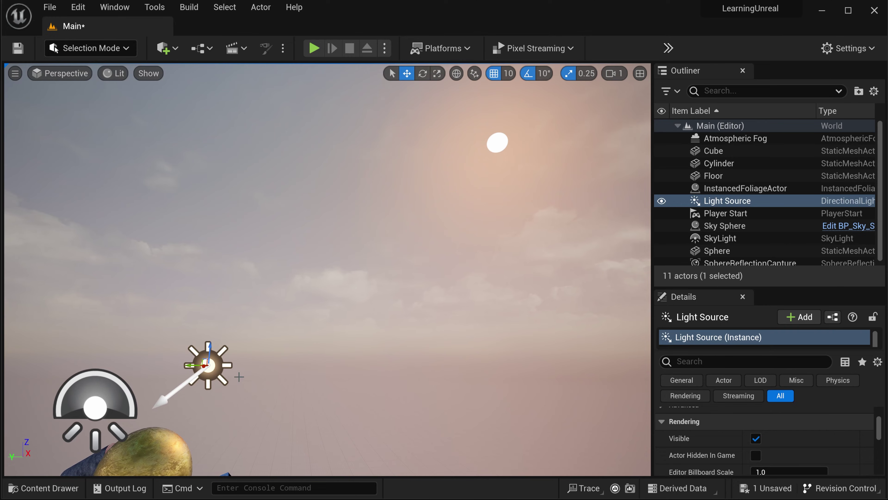
scroll(809, 452, up, 10)
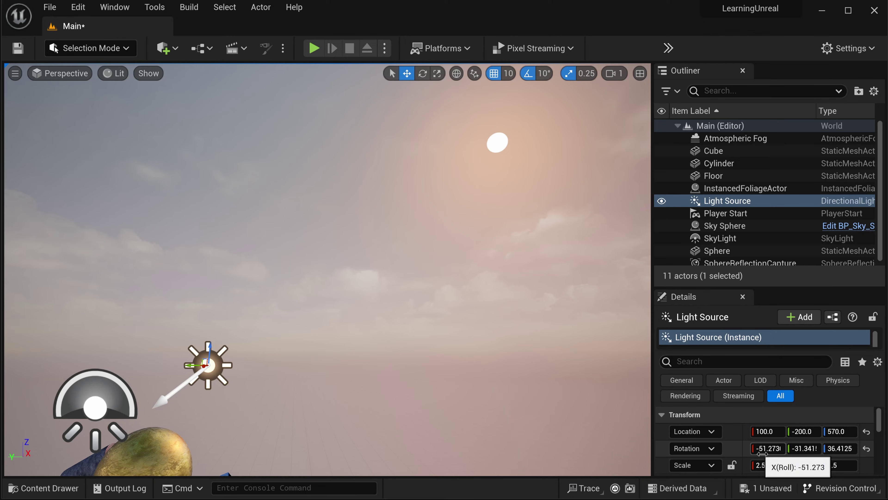
drag(840, 448, 813, 448)
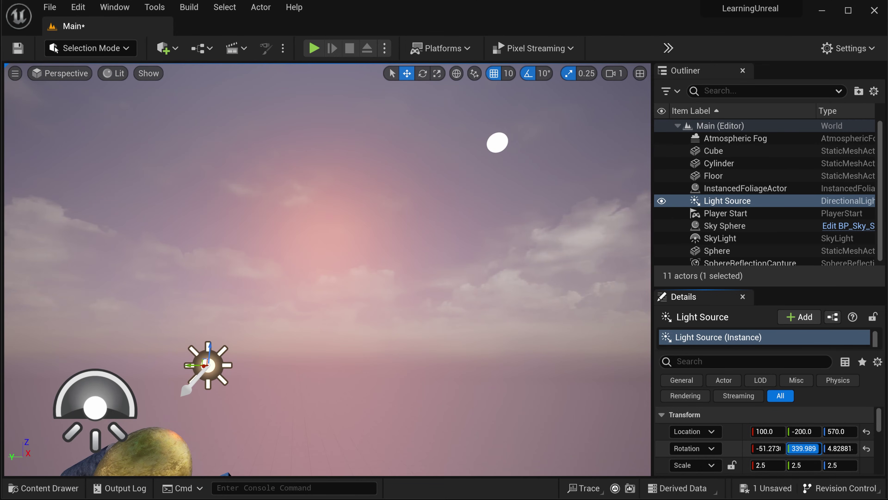
Set the Light Source's intensity to about 1.69 lux while viewing the scene from farther away
key(s)
mouse_move(327, 270)
right_down()
mouse_move(252, 311)
mouse_move(297, 297)
mouse_move(308, 267)
mouse_move(328, 259)
mouse_move(334, 266)
right_up()
scroll(738, 438, down, 3)
mouse_move(774, 436)
mouse_down()
mouse_move(802, 435)
mouse_move(757, 435)
mouse_move(775, 436)
mouse_up()
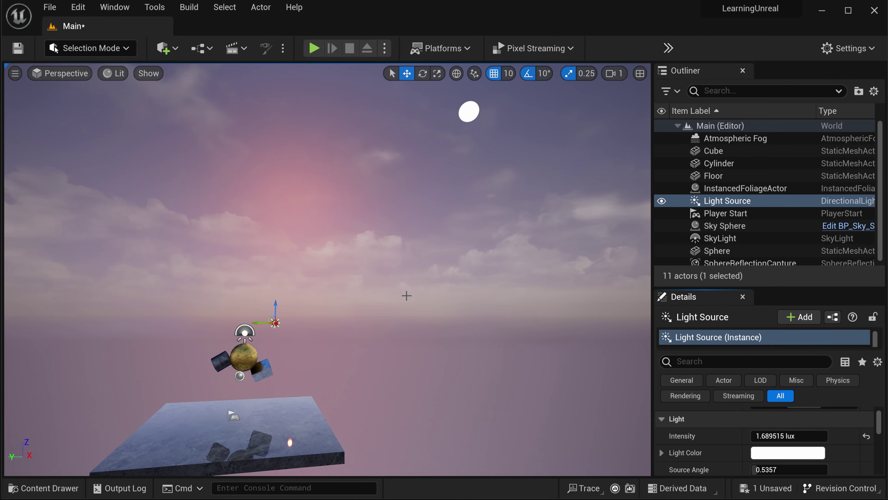
Select the Sky Sphere and hide it briefly to compare the sky without it, then show it again
click(738, 227)
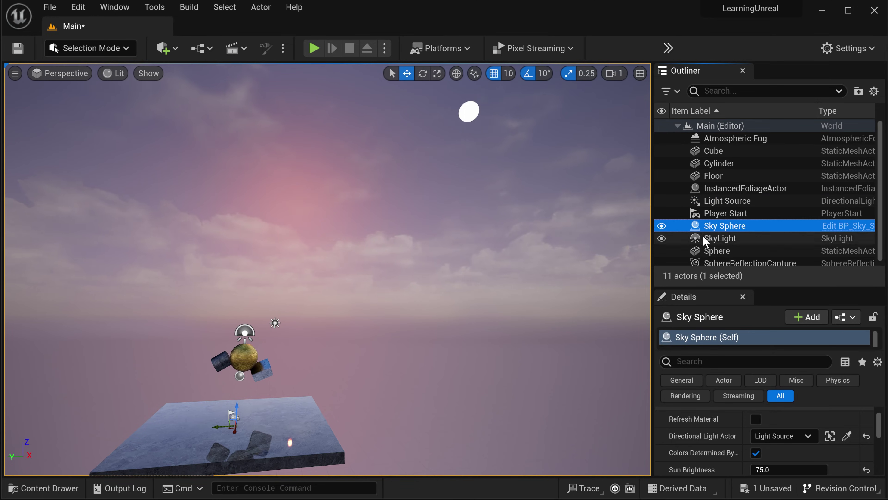
click(661, 226)
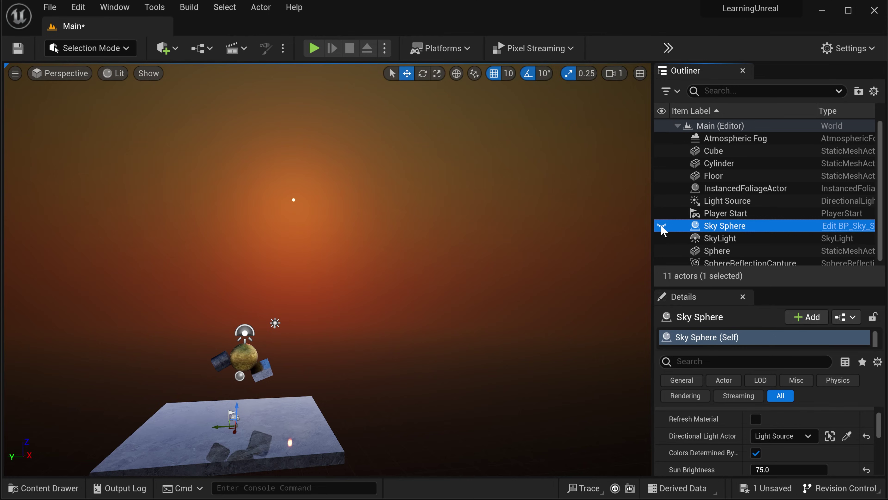
click(661, 226)
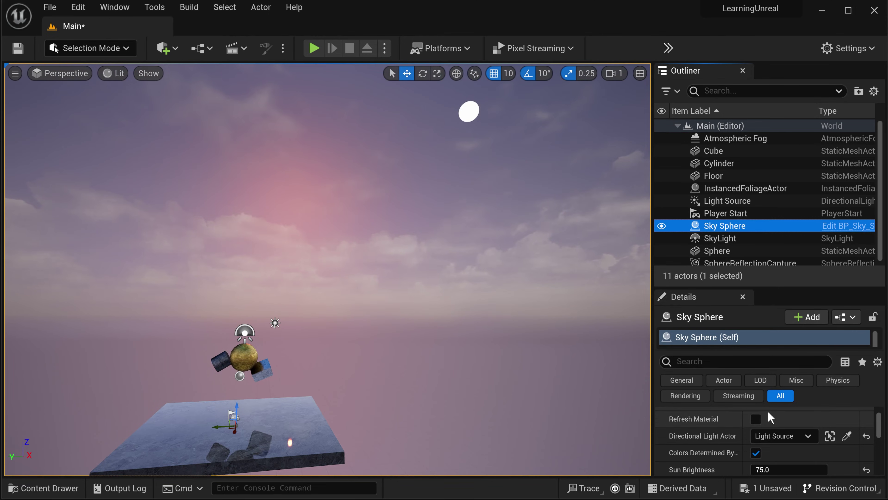
Refresh the Sky Sphere's material to match the sun's direction and assign Light Source as its Directional Light Actor
click(755, 419)
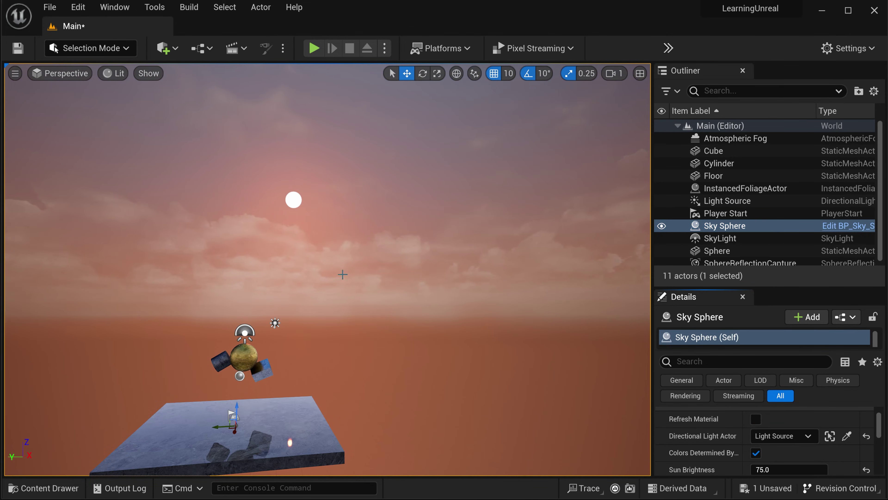
key(d)
right_drag(343, 274, 323, 279)
key(w)
key(a)
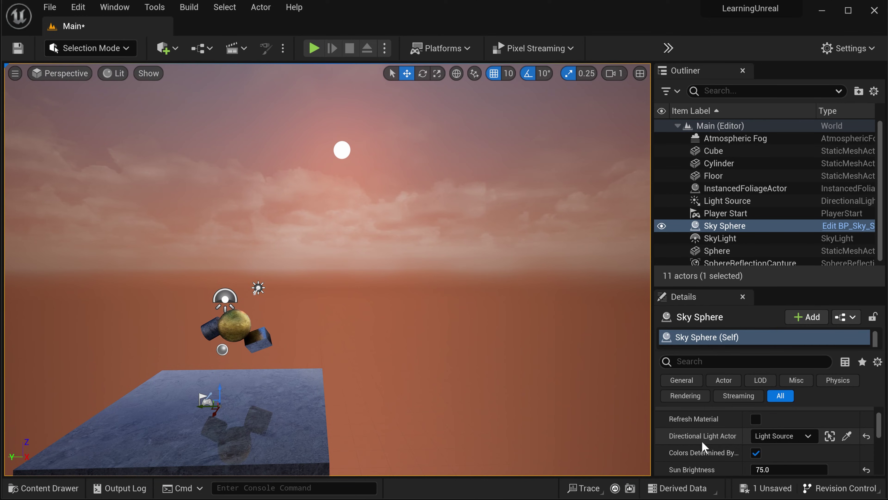
click(794, 437)
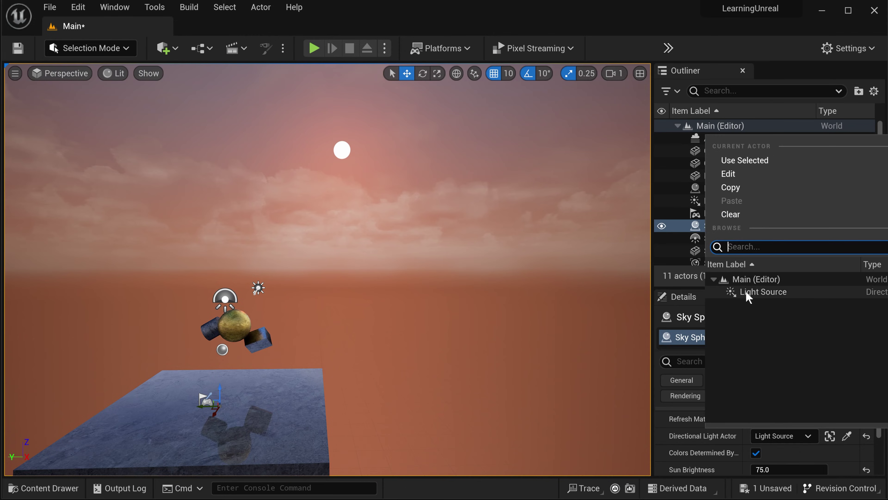
click(765, 295)
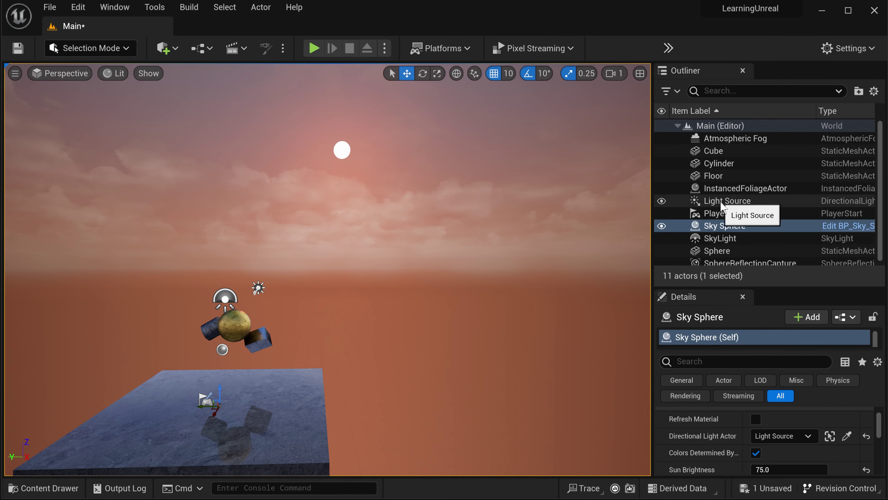
Rename the Light Source actor as Sun Light Source
click(775, 202)
click(776, 203)
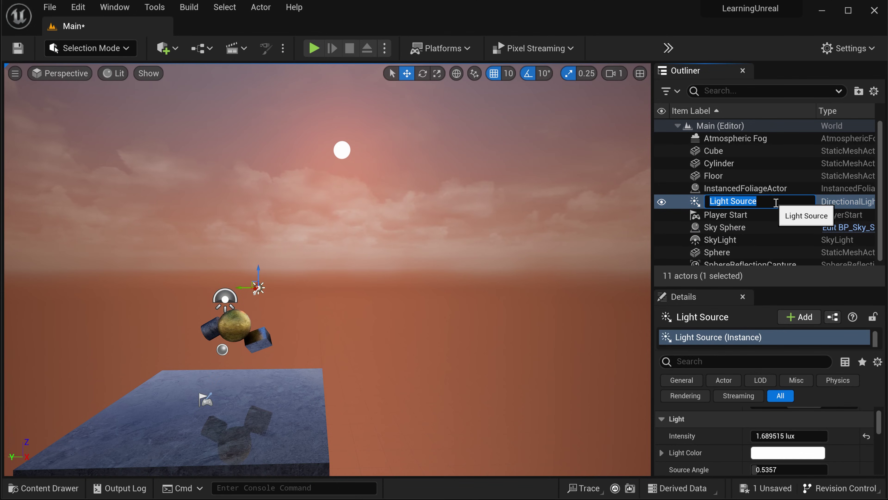
text(Sun Light Source)
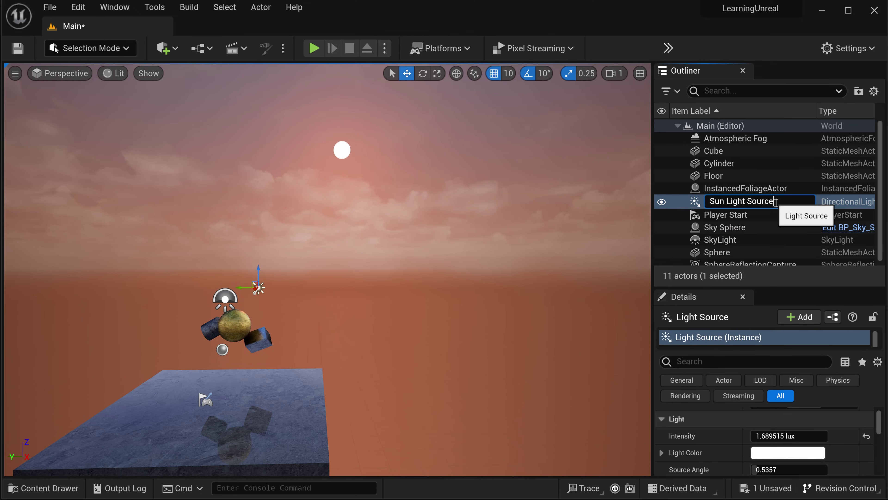
key(Return)
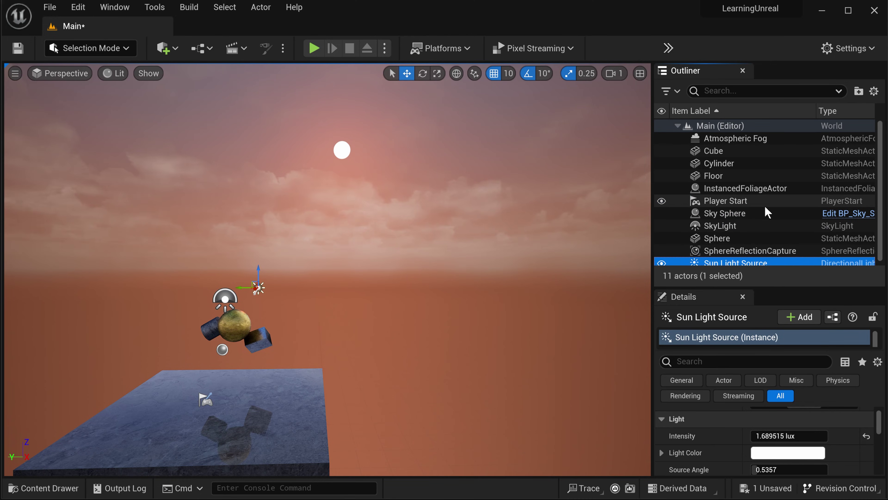
Turn the Sky Sphere's Colors Determined By Sun Position off to compare the sky colours, and enable it again
click(752, 214)
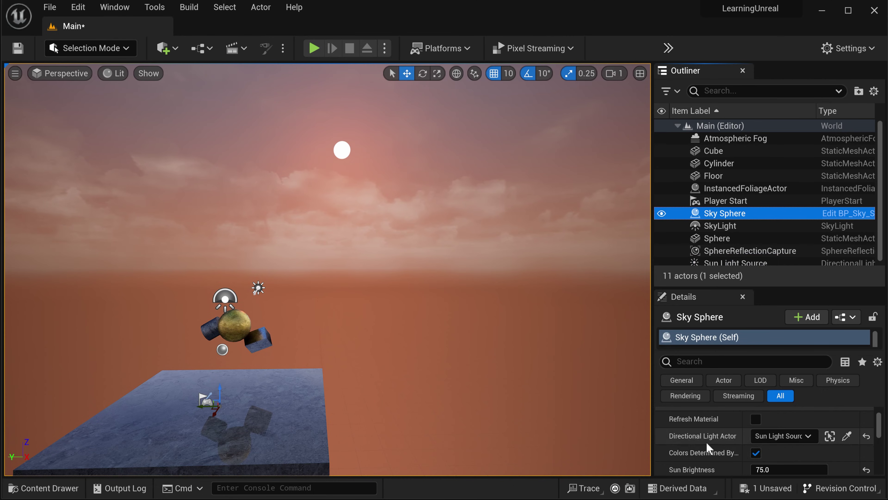
click(760, 454)
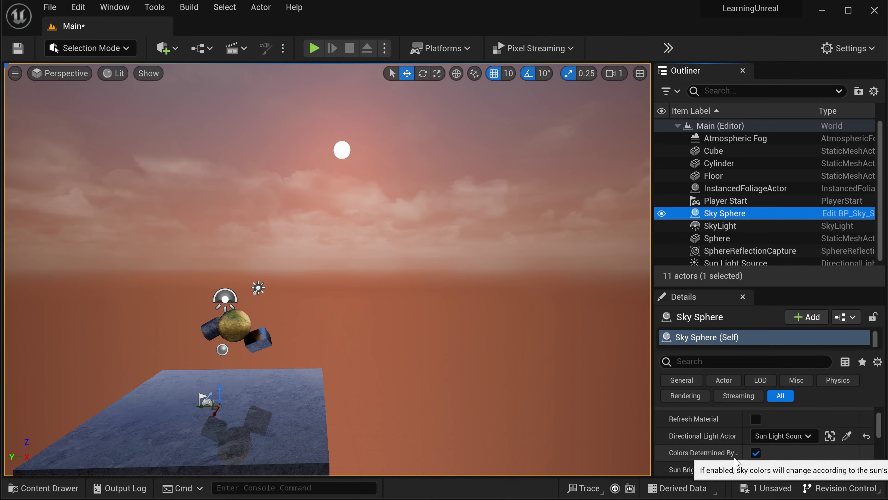
drag(652, 439, 608, 440)
drag(721, 429, 741, 434)
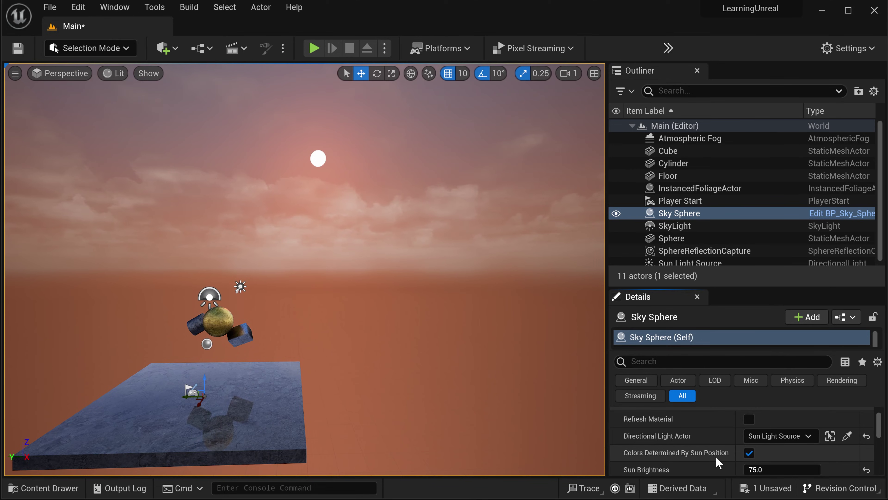
scroll(718, 457, down, 1)
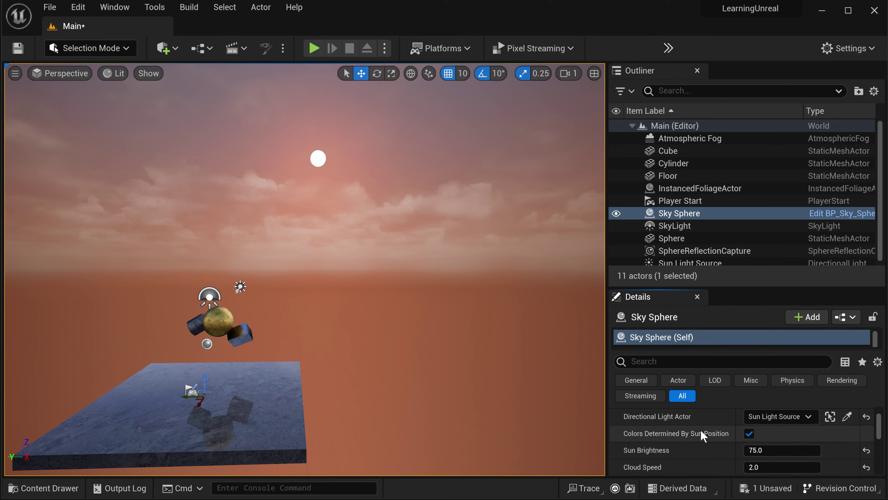
click(748, 434)
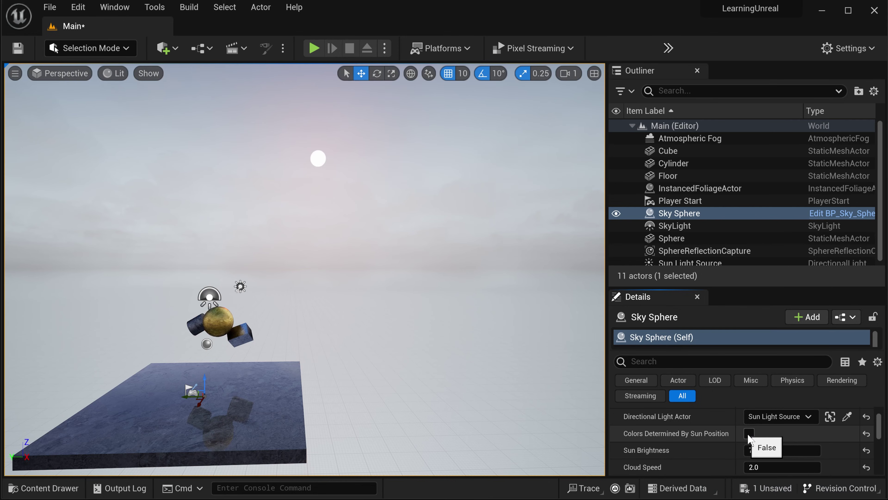
click(749, 434)
Raise the Sky Sphere's cloud opacity to about 1.17 and its cloud speed to about 2.24
scroll(769, 444, down, 2)
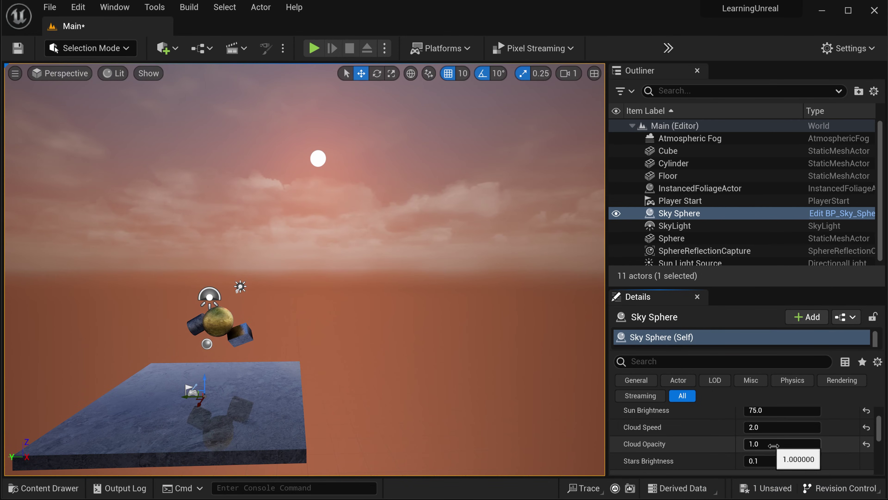
mouse_move(773, 445)
mouse_down()
mouse_move(792, 445)
mouse_move(780, 446)
mouse_move(776, 428)
mouse_up()
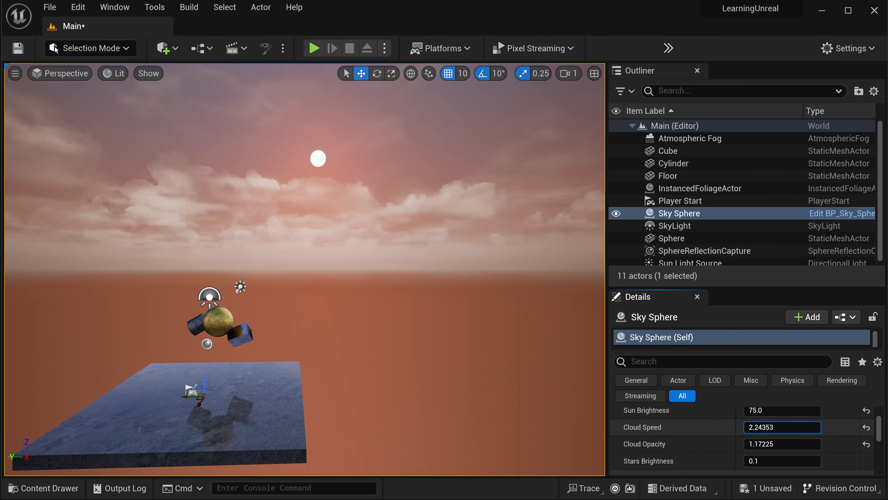
scroll(696, 452, up, 15)
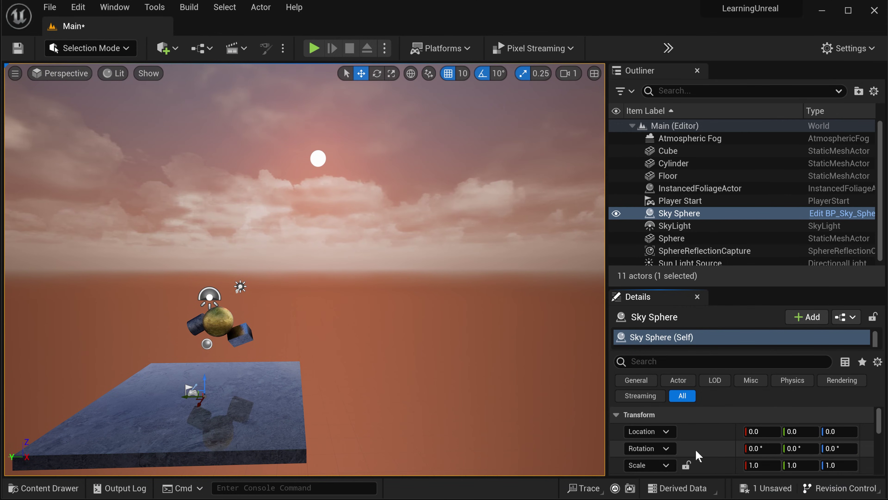
Hide the SkyLight and rotate the Sun Light Source so that it shines down onto the floor and objects
click(695, 230)
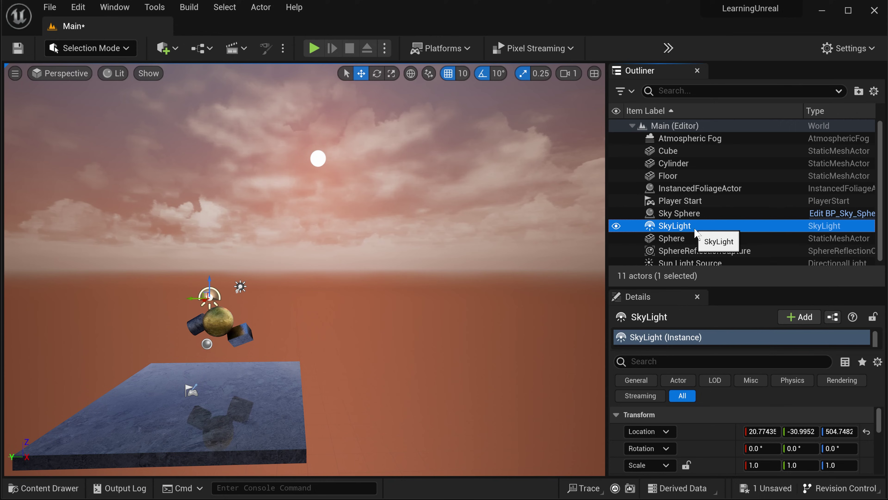
click(617, 226)
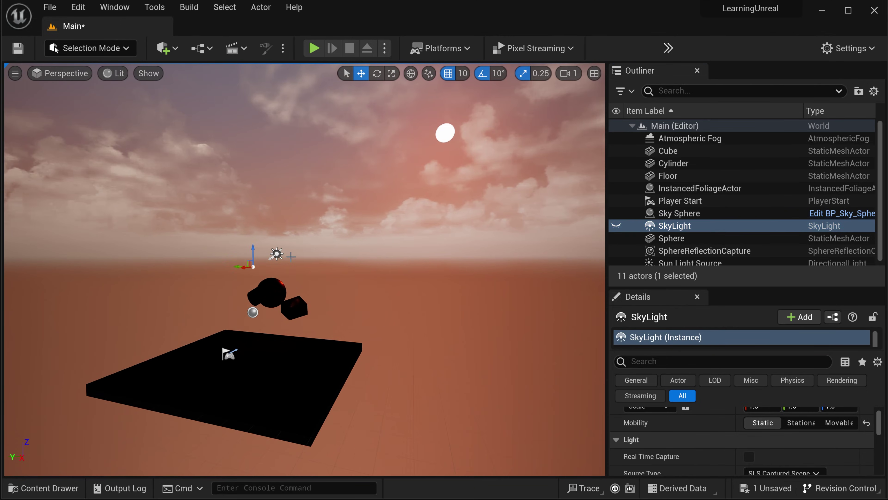
click(686, 263)
key(e)
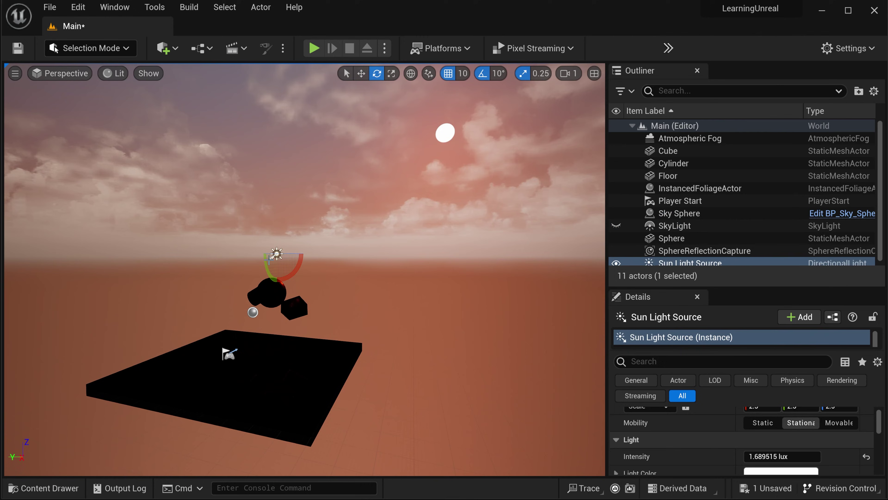
drag(269, 258, 265, 287)
right_drag(265, 286, 435, 271)
key(w)
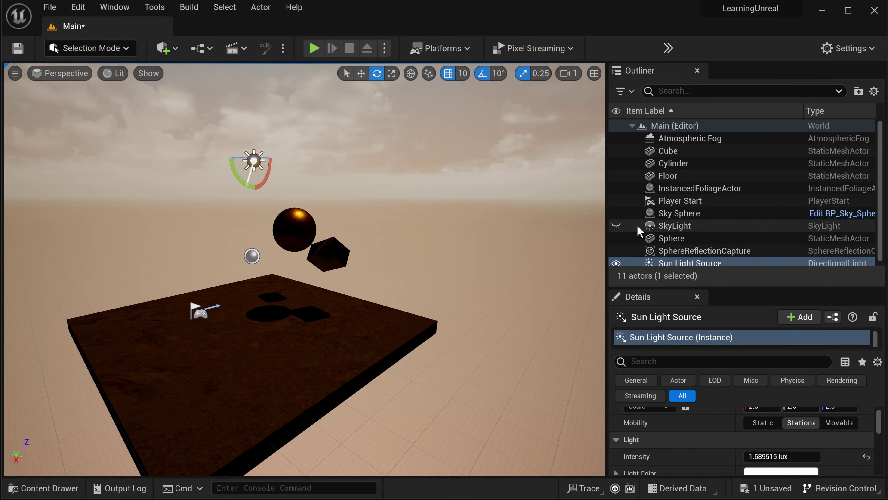
Toggle the SkyLight's visibility to compare the scene's ambient lighting, leaving it shown
click(617, 226)
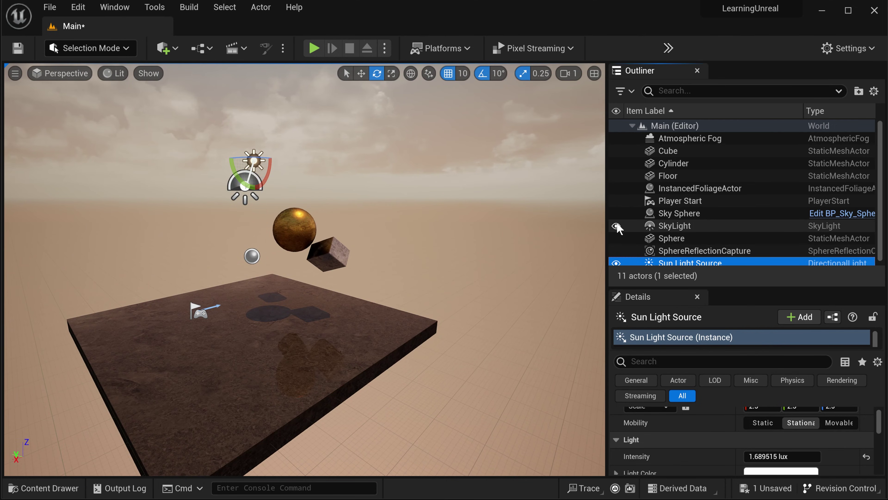
click(616, 226)
click(617, 226)
right_drag(470, 222, 502, 182)
key(s)
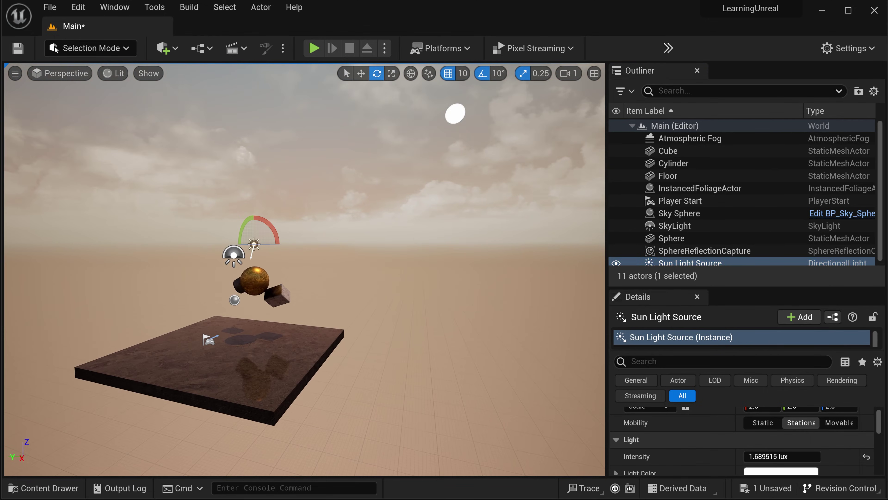
Undo the SkyLight visibility changes and the last Sun Light Source rotation
key(ctrl+z)
key(ctrl+z)
key(ctrl+z)
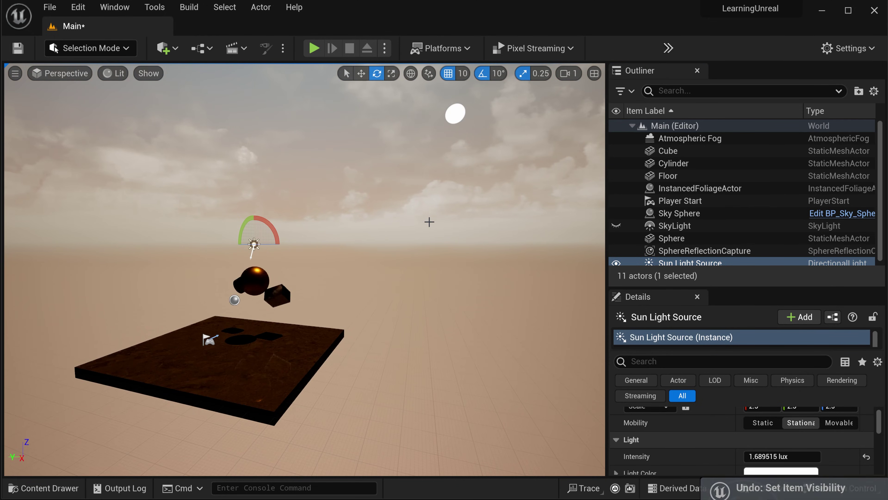
key(ctrl+z)
key(ctrl+z)
key(ctrl+z)
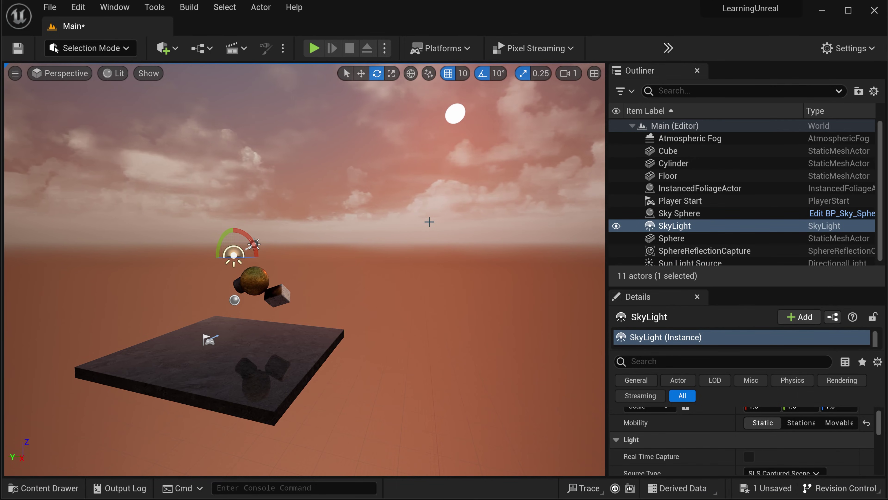
Lower the SkyLight's Intensity Scale to 0 to compare the lighting, and reset it to the default 1.0
right_drag(497, 329, 548, 333)
key(a)
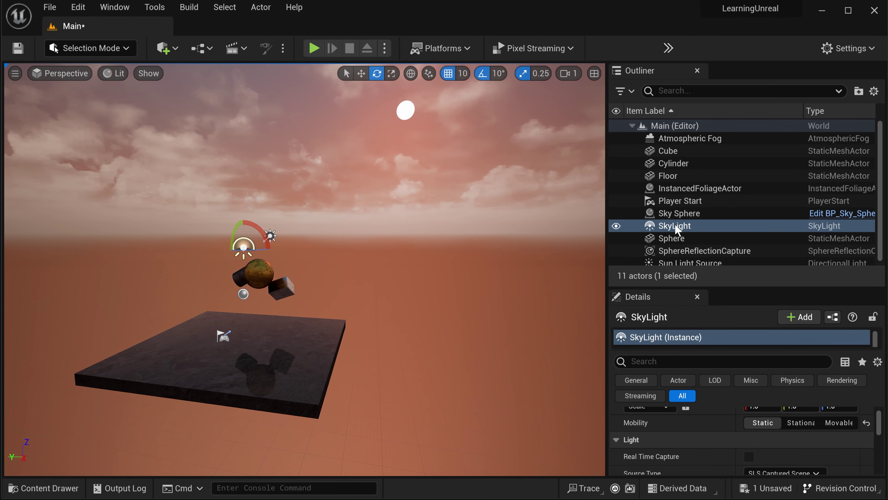
click(676, 227)
scroll(700, 438, down, 5)
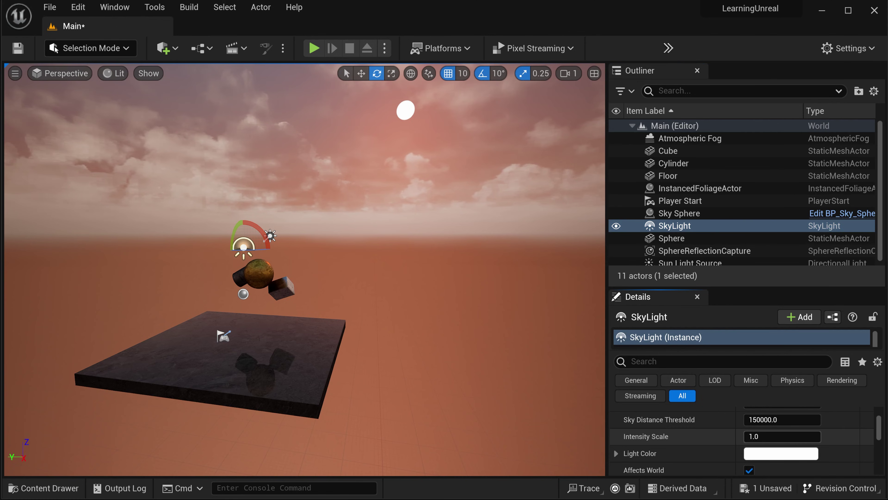
drag(763, 437, 742, 436)
click(800, 437)
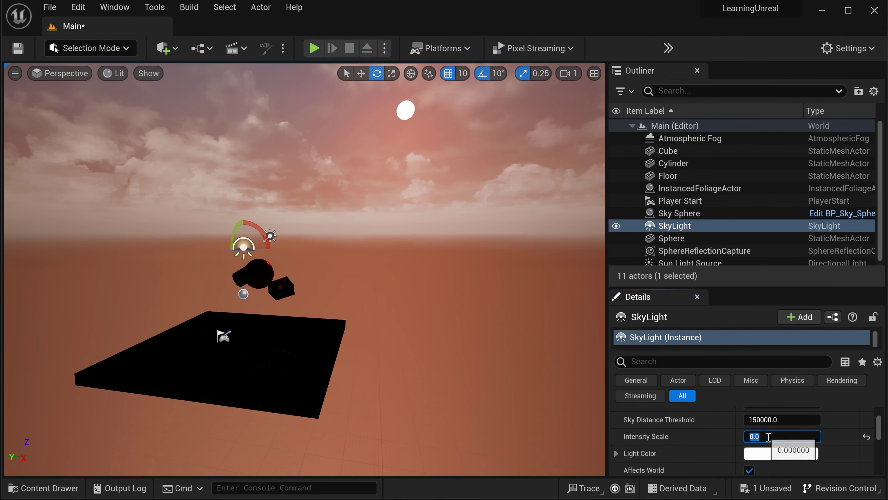
click(866, 437)
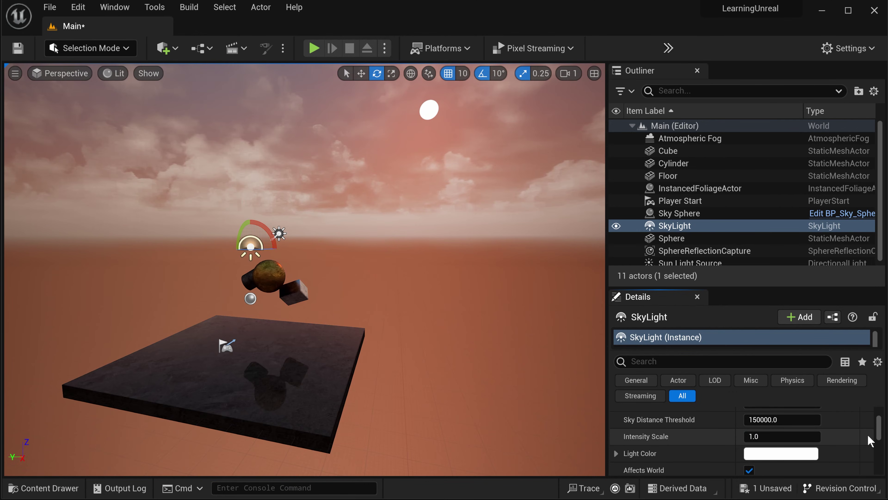
Change the SkyLight's light color to a pale peach tint
click(809, 453)
drag(621, 308, 626, 308)
click(710, 496)
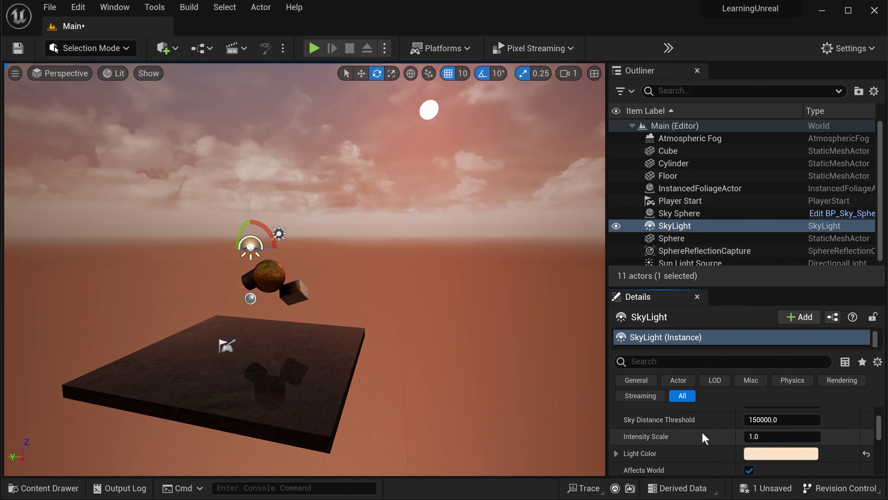
Set the Sun Light Source's intensity to 3.0 lux and rotate it so the sunlight falls more steeply on the scene
right_drag(461, 337, 413, 357)
click(494, 190)
right_drag(494, 190, 501, 196)
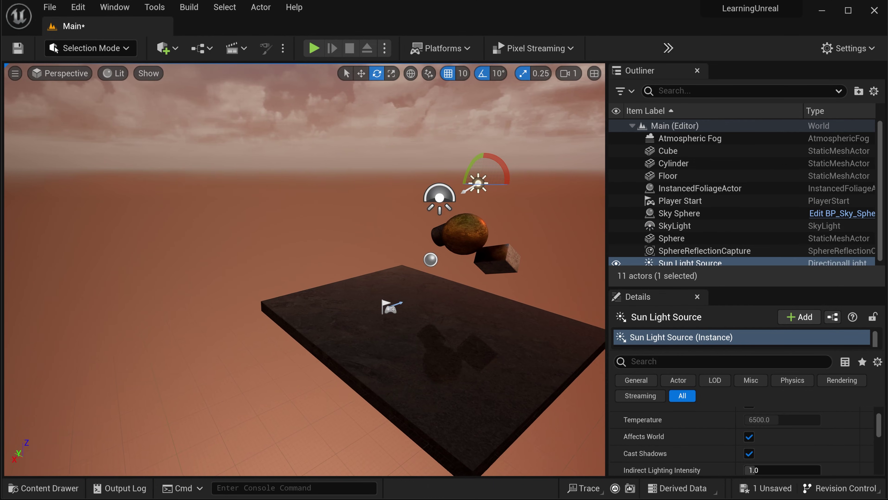
scroll(748, 234, down, 1)
right_drag(429, 260, 470, 242)
drag(316, 242, 299, 267)
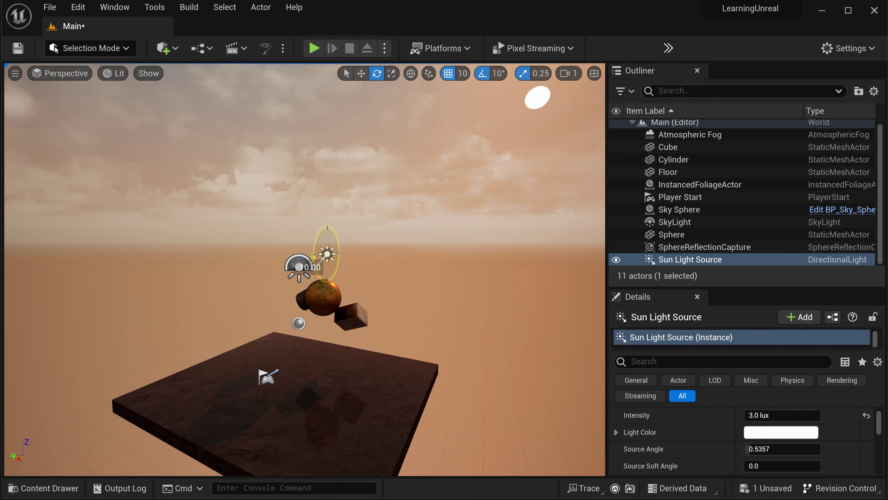
Refresh the Sky Sphere's material to match the new sun direction
click(679, 209)
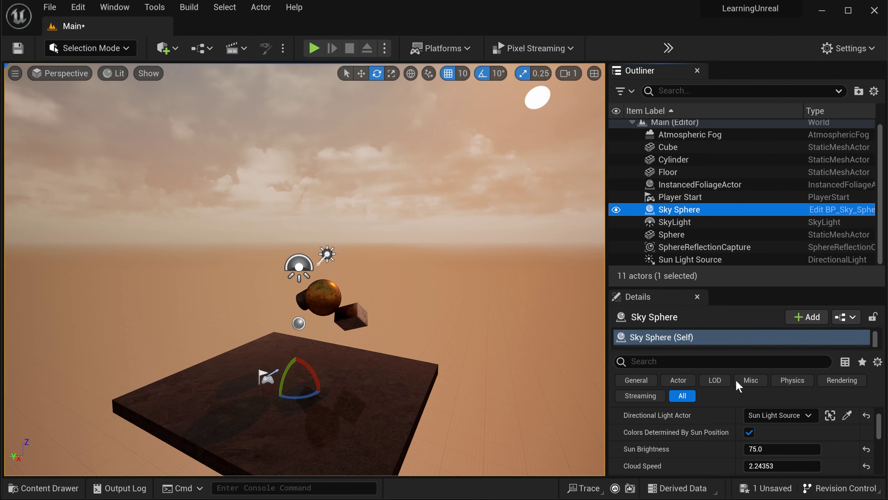
scroll(733, 429, down, 1)
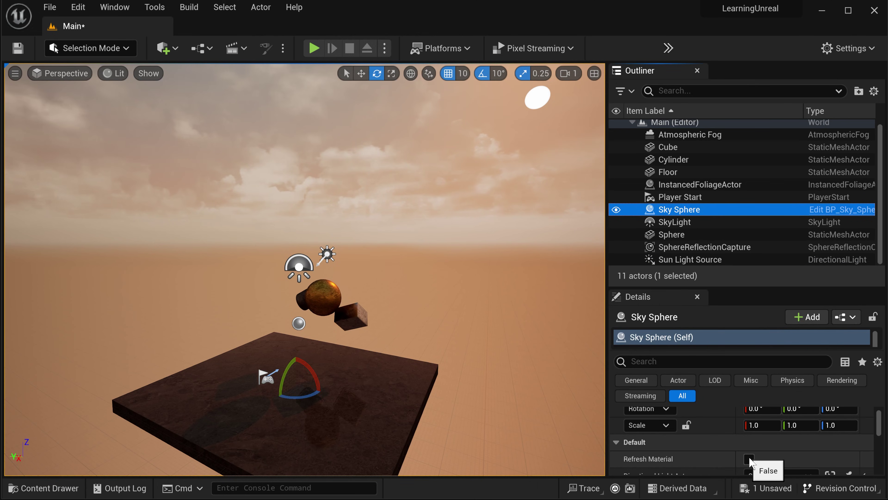
click(749, 459)
Scale the Floor up several times along X and Y together, keeping its thickness
right_drag(445, 362, 452, 394)
click(411, 352)
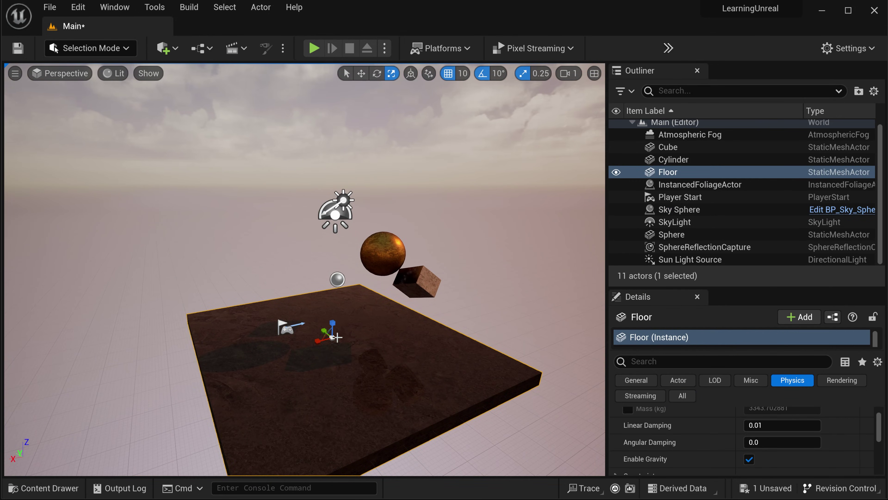
right_drag(337, 337, 285, 350)
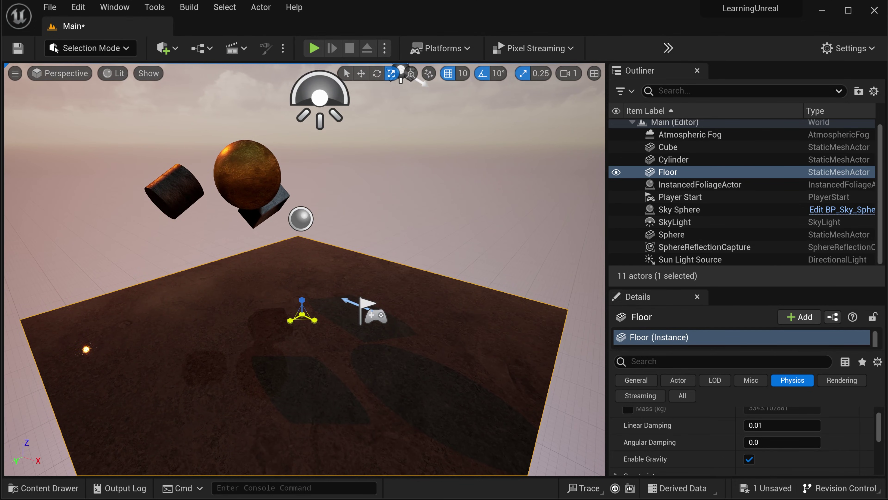
drag(302, 318, 302, 385)
right_drag(367, 316, 307, 271)
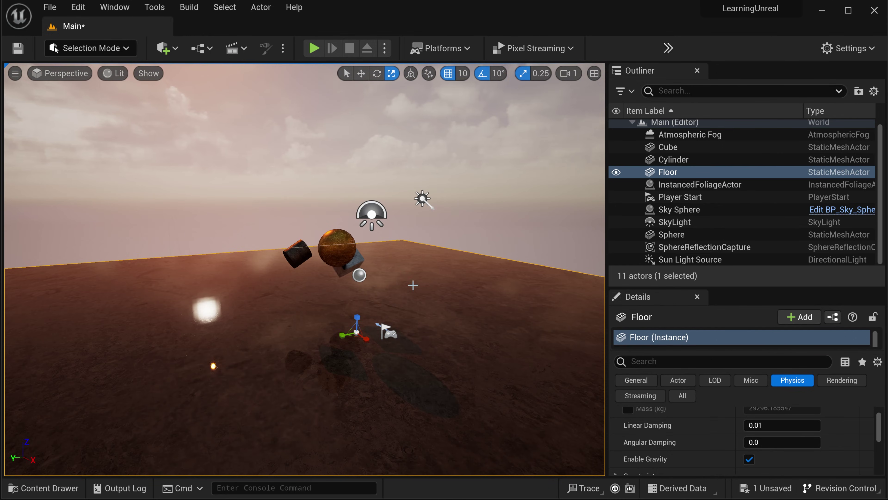
Play the level in the editor and move around to watch the sphere, cylinder and cube on the enlarged floor
key(alt+p)
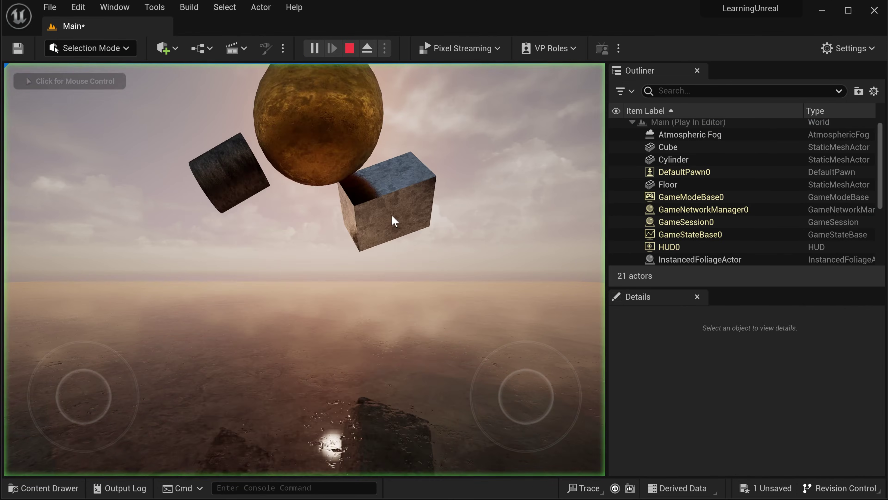
click(386, 277)
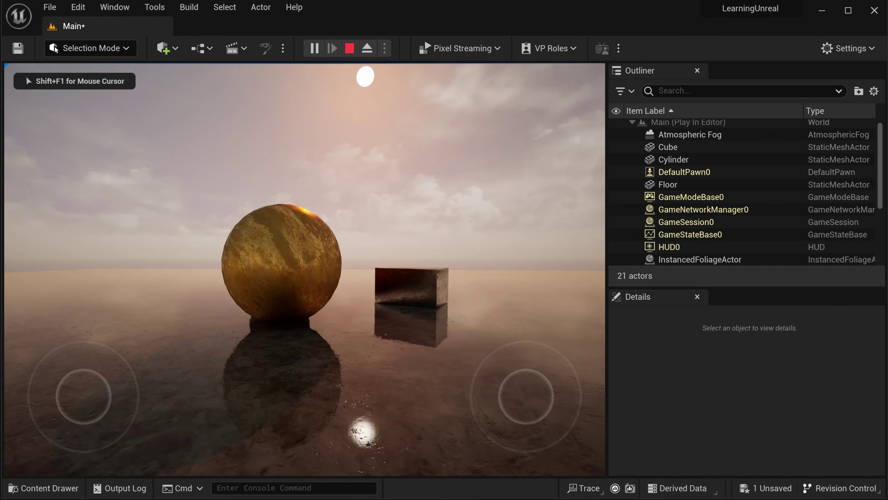
key(d)
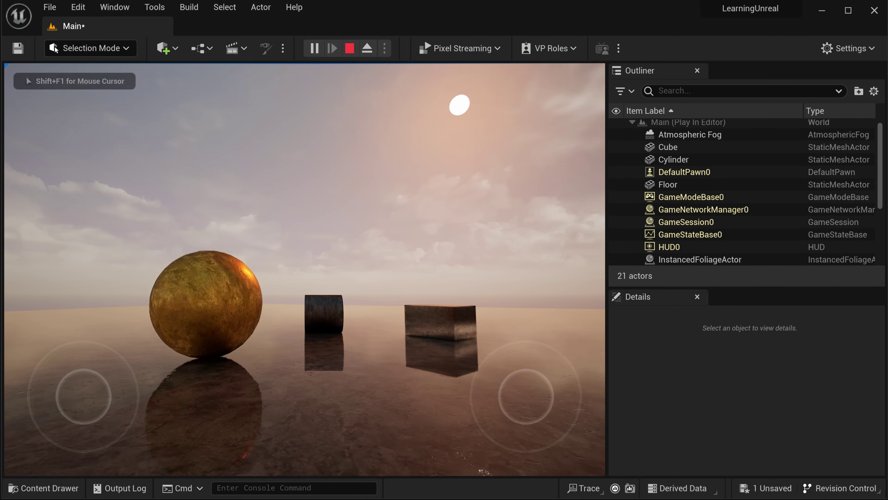
key(d)
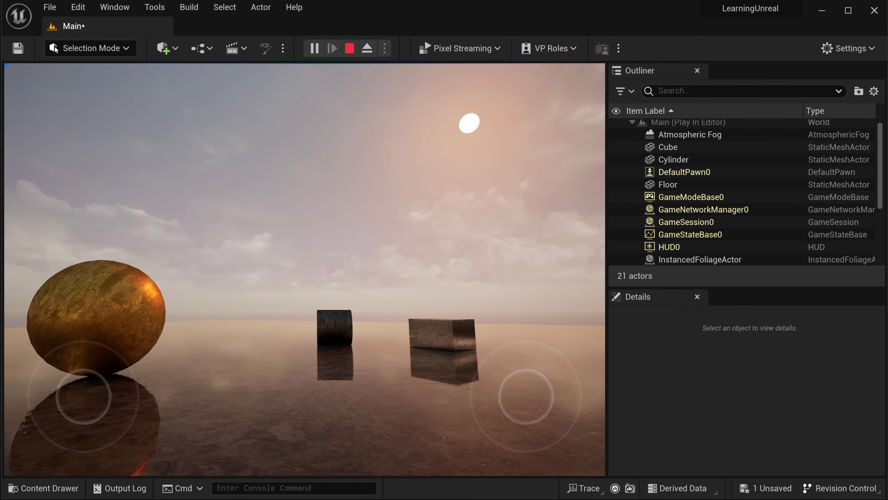
Finish moving around the objects in the running level and end the play session
key(d)
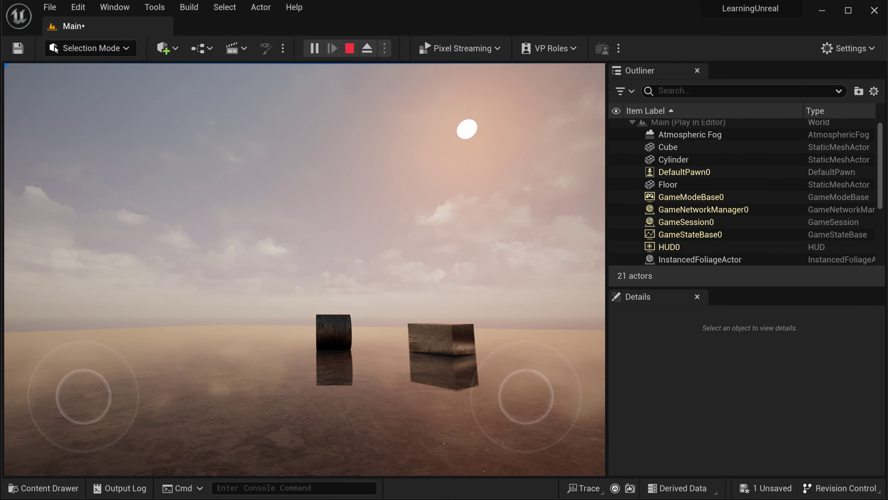
key(Escape)
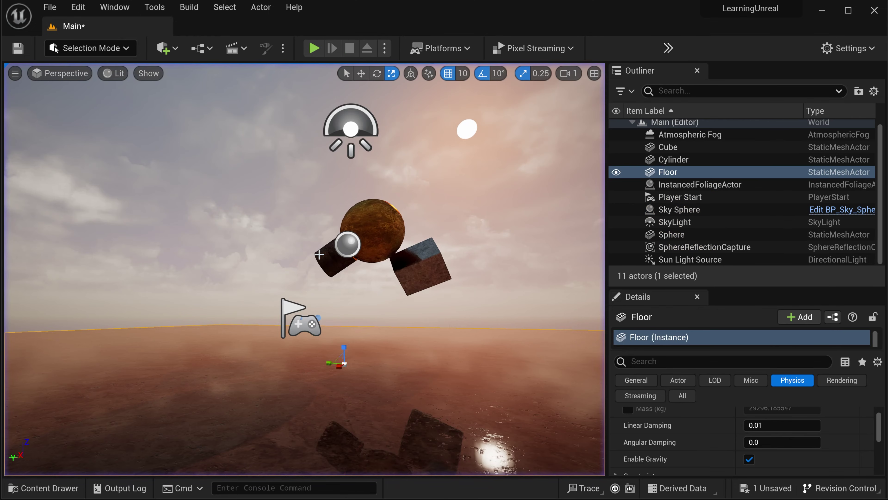
Turn off Always Show Touch Interface in the project's mobile input settings, finding it with the search term "mobile"
click(78, 7)
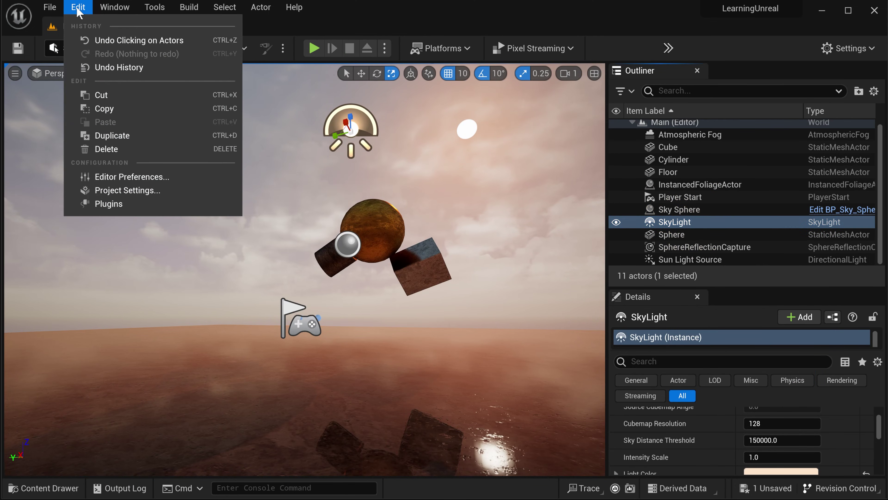
click(126, 190)
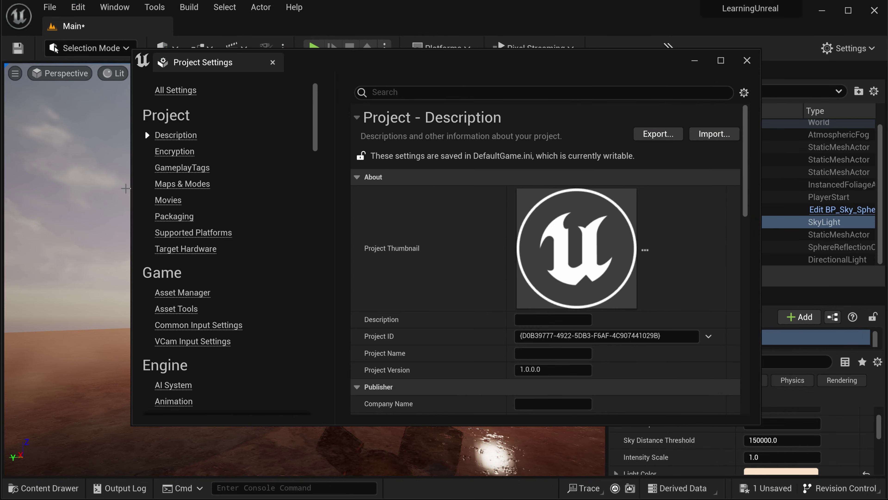
click(440, 91)
text(mobile)
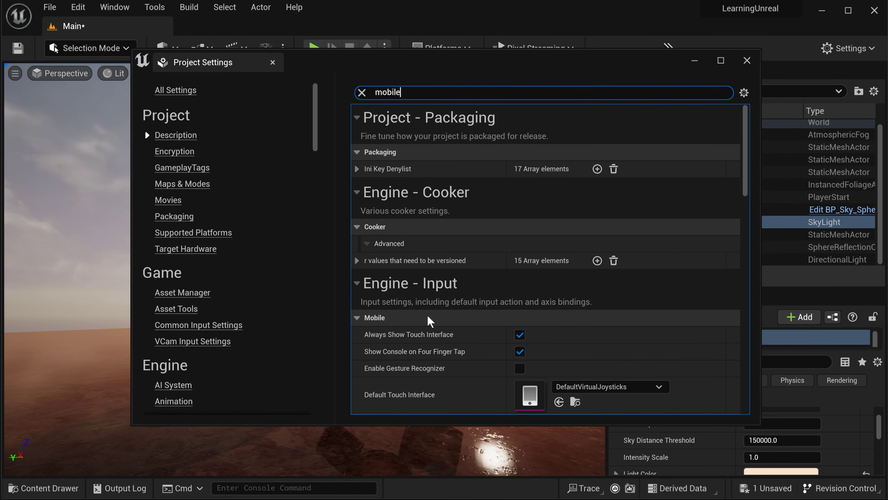
click(520, 334)
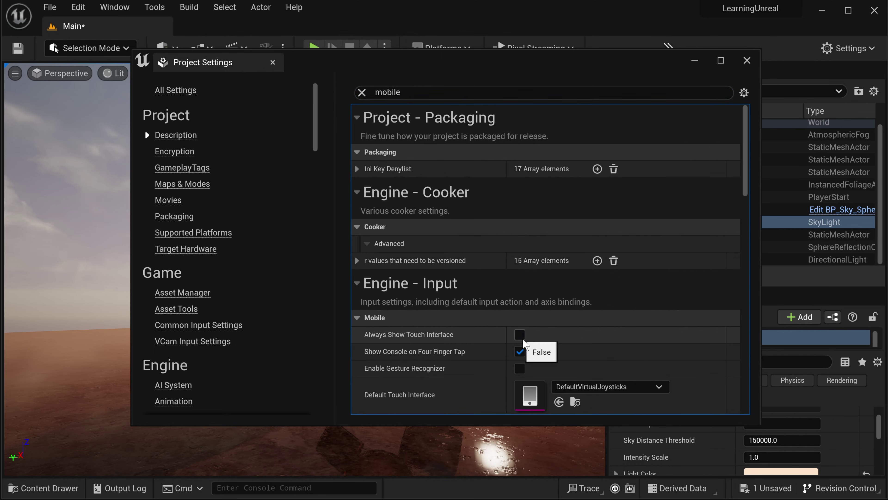
click(748, 61)
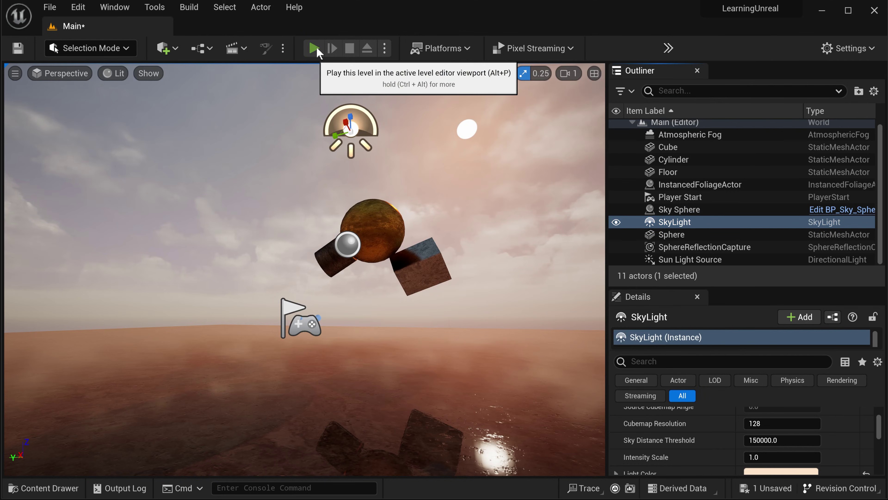
Play the level again and fly around the sphere, cylinder and cube to check the view without touch joysticks
key(alt+p)
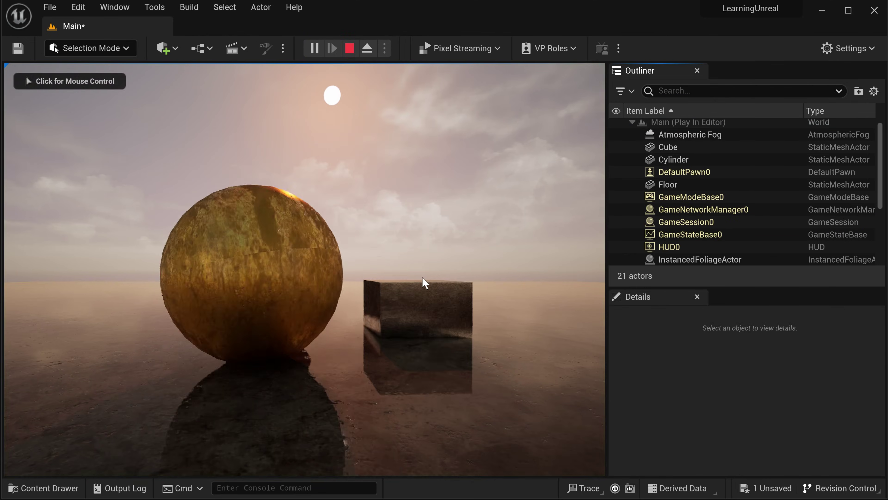
click(422, 281)
key(d)
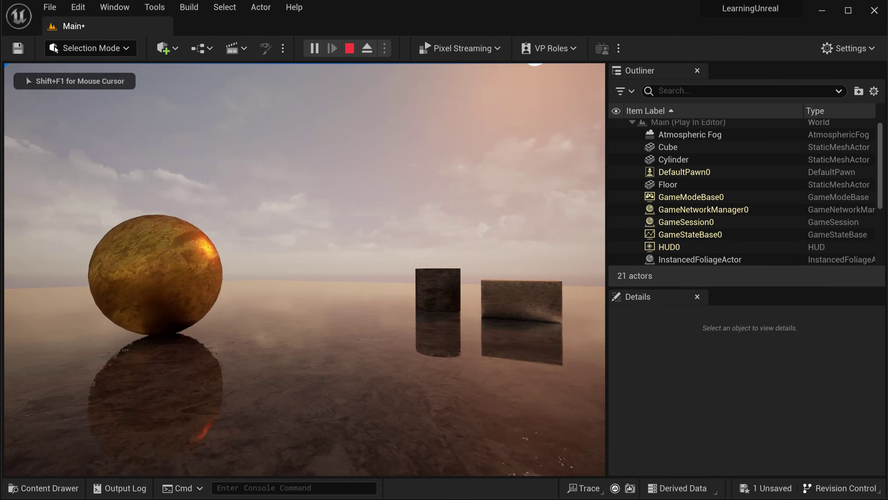
key(s)
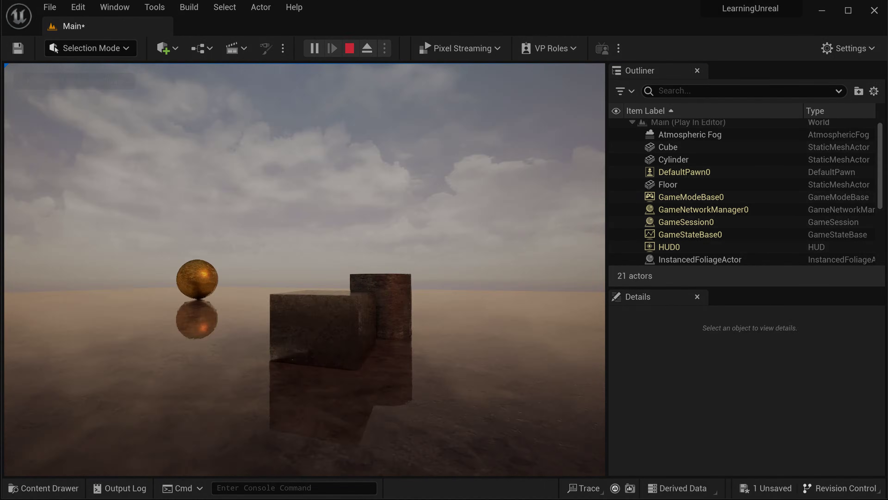